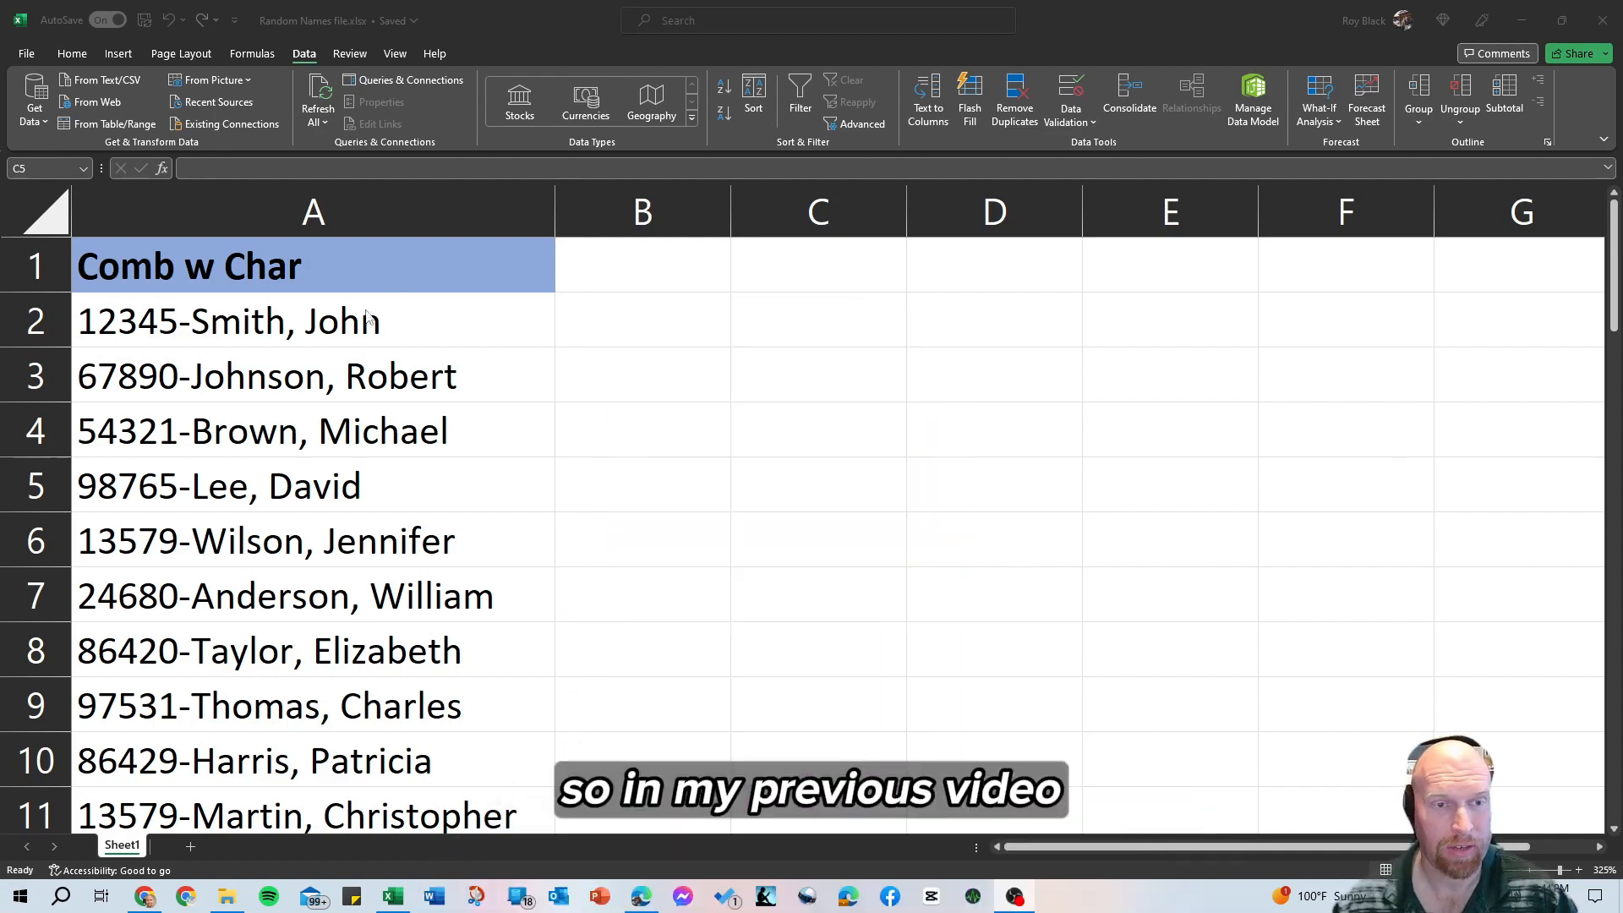
left_click(240, 193)
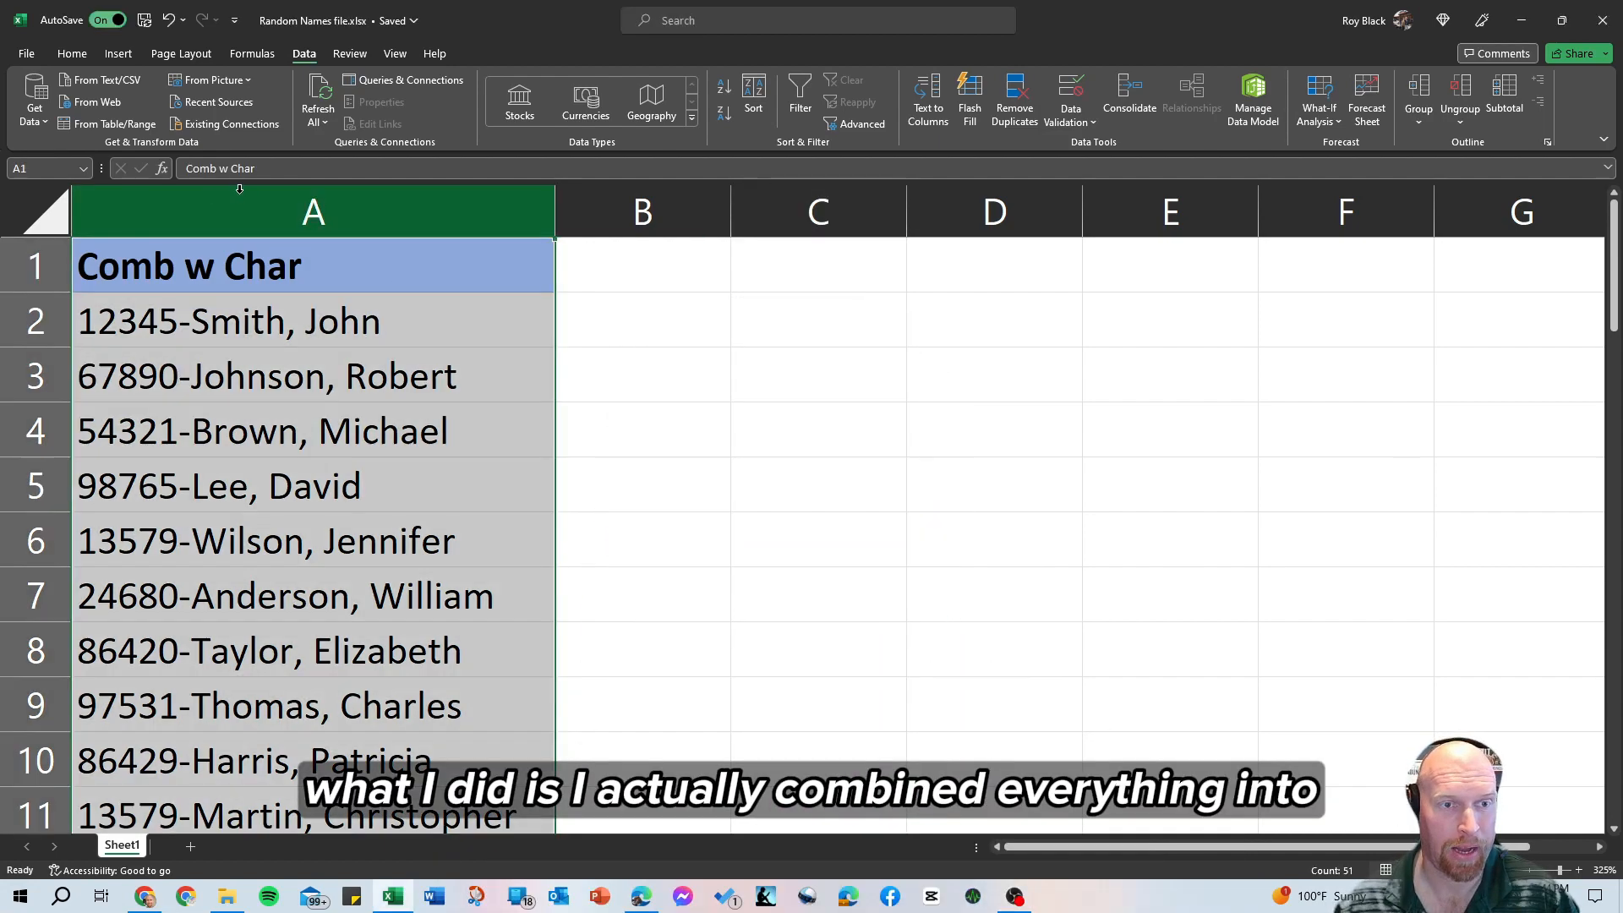
left_click(622, 464)
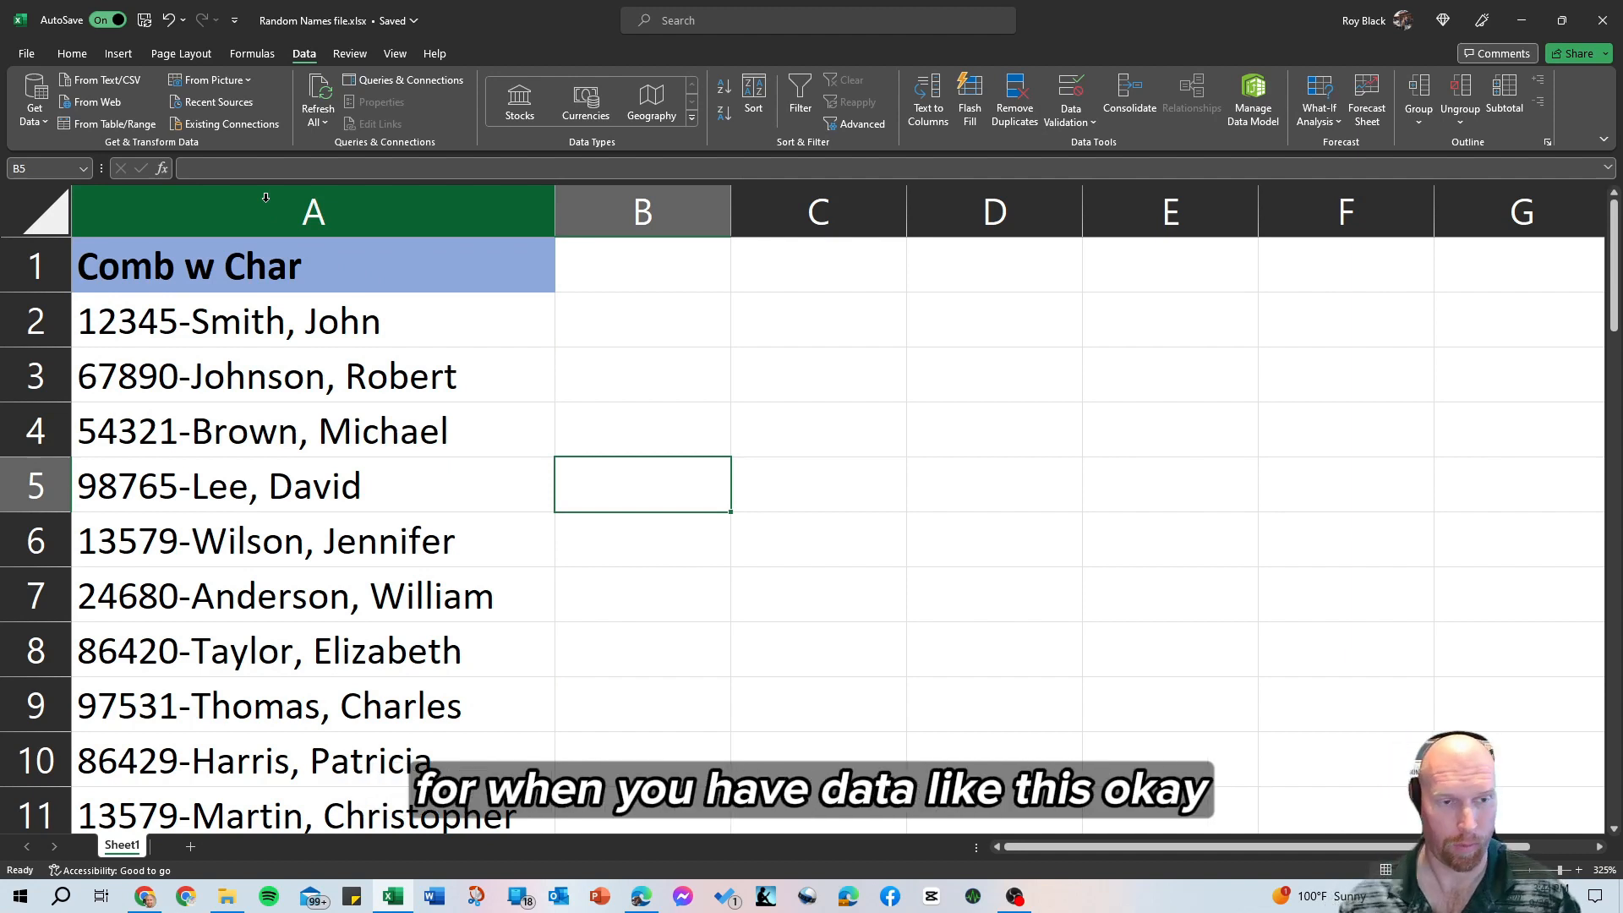
left_click(490, 333)
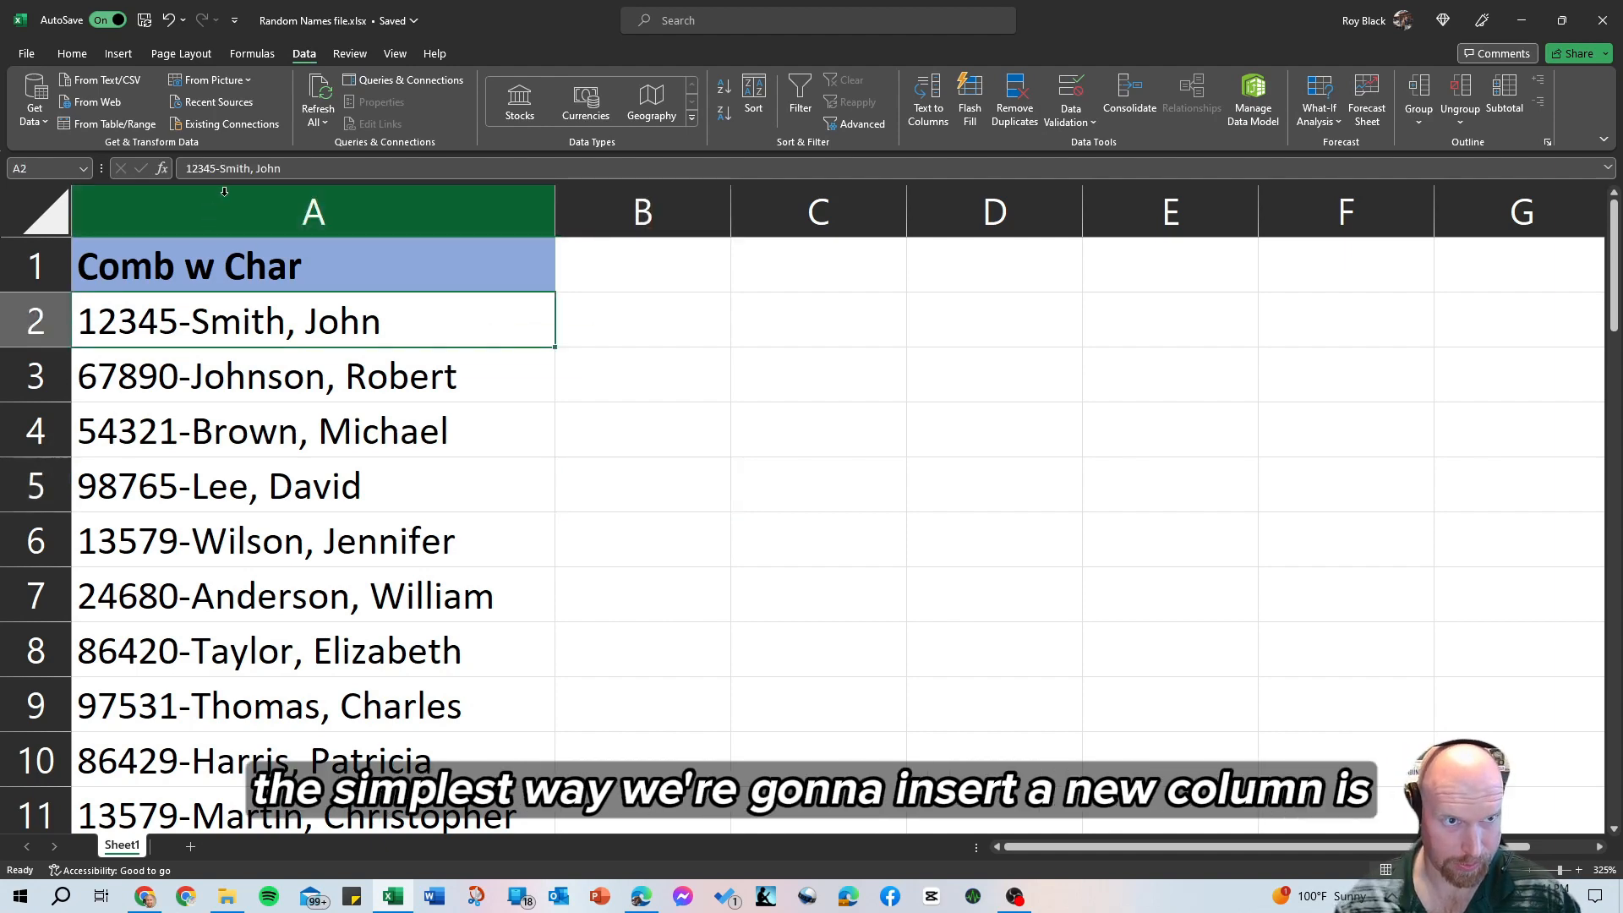
Insert a blank column before the "Comb w Char" column
right_click(226, 200)
left_click(271, 363)
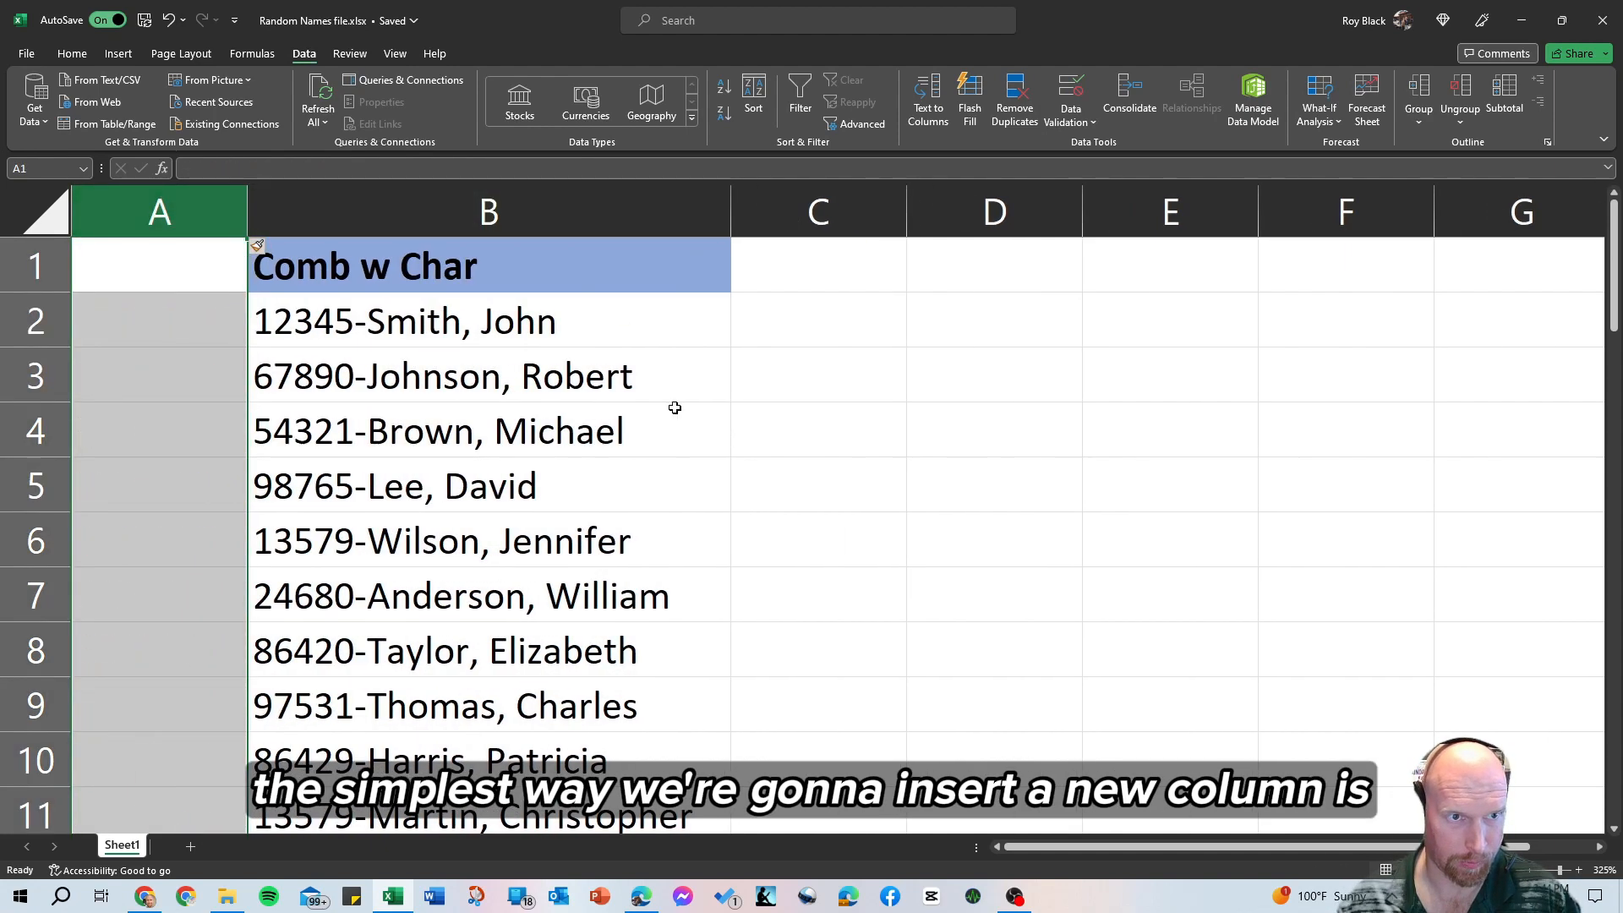
Copy the "Comb w Char" header's formatting to A1 with Format Painter and enter the heading "ID" there
left_click(372, 262)
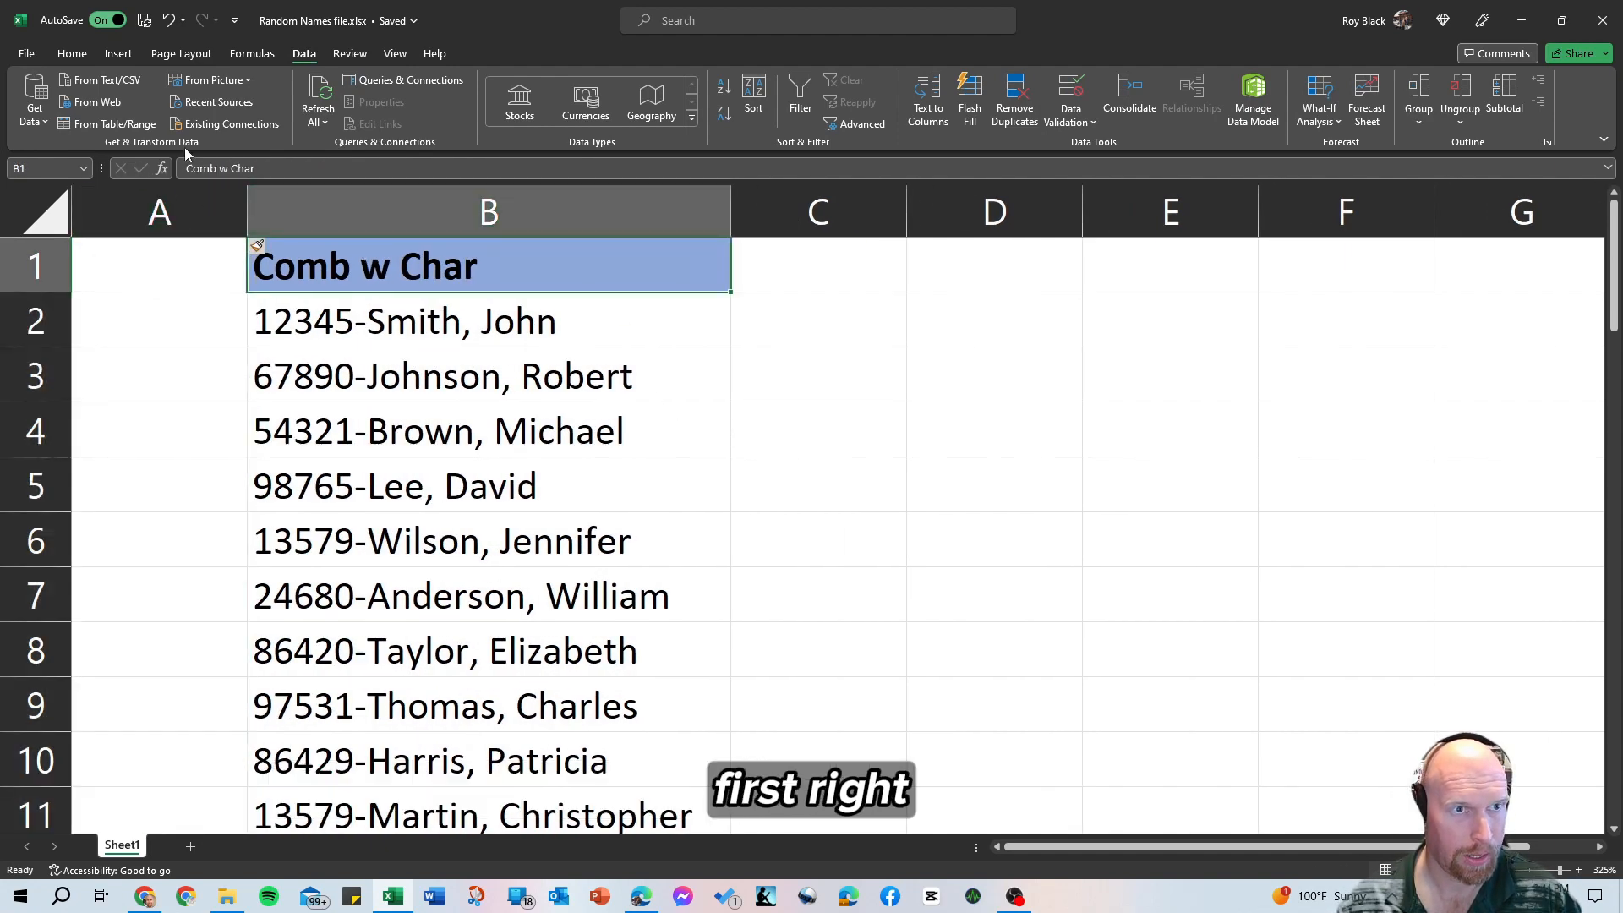
left_click(82, 61)
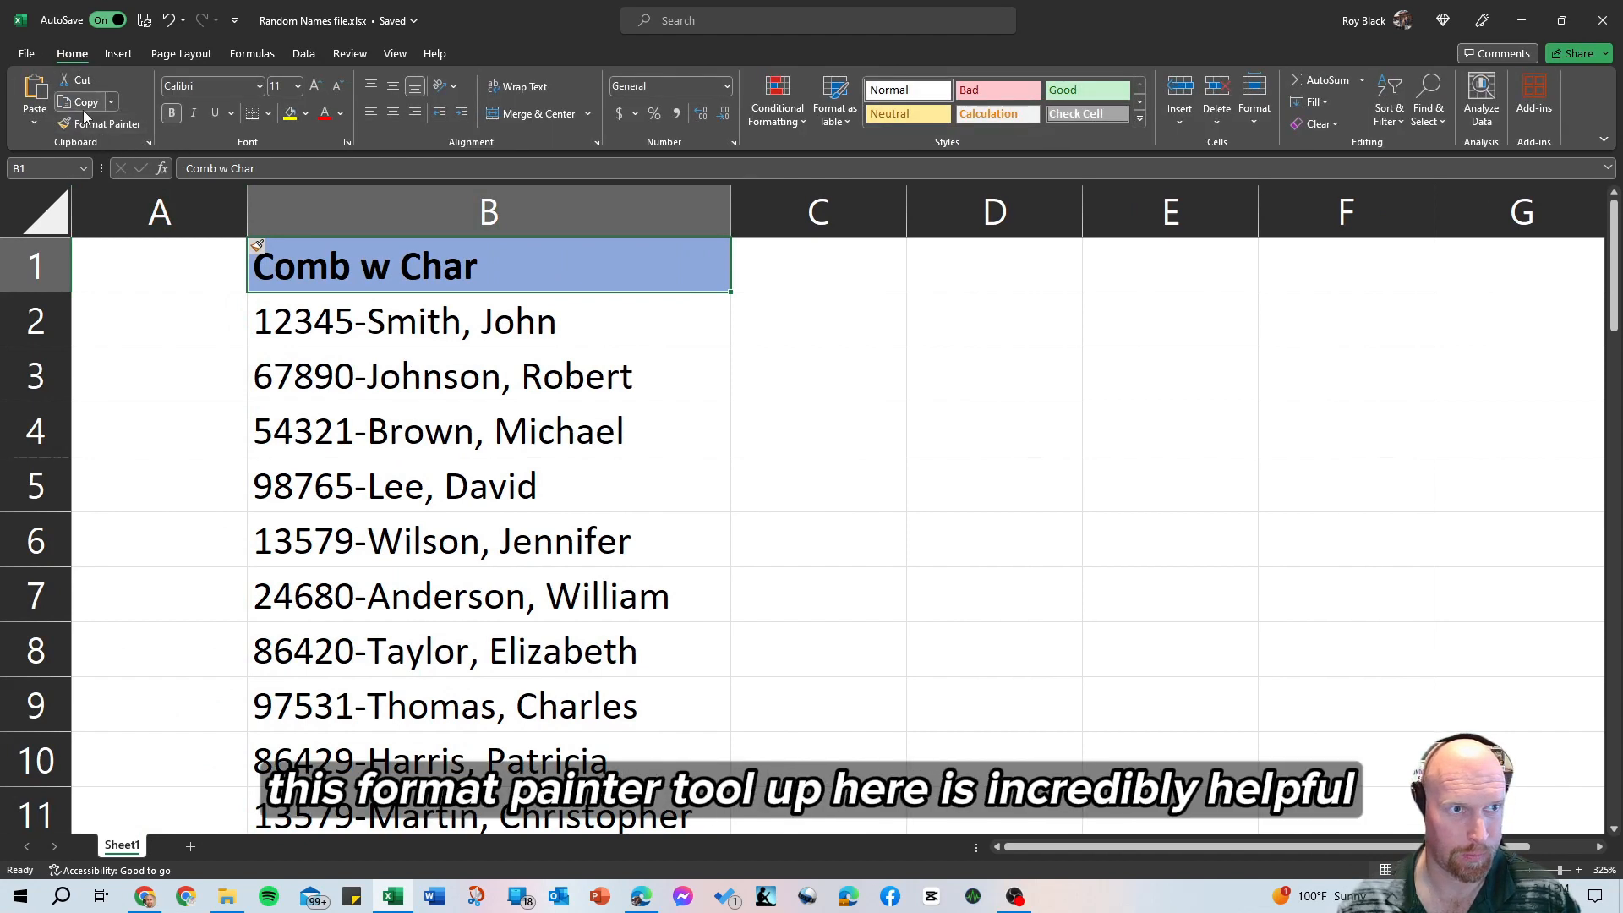
left_click(115, 128)
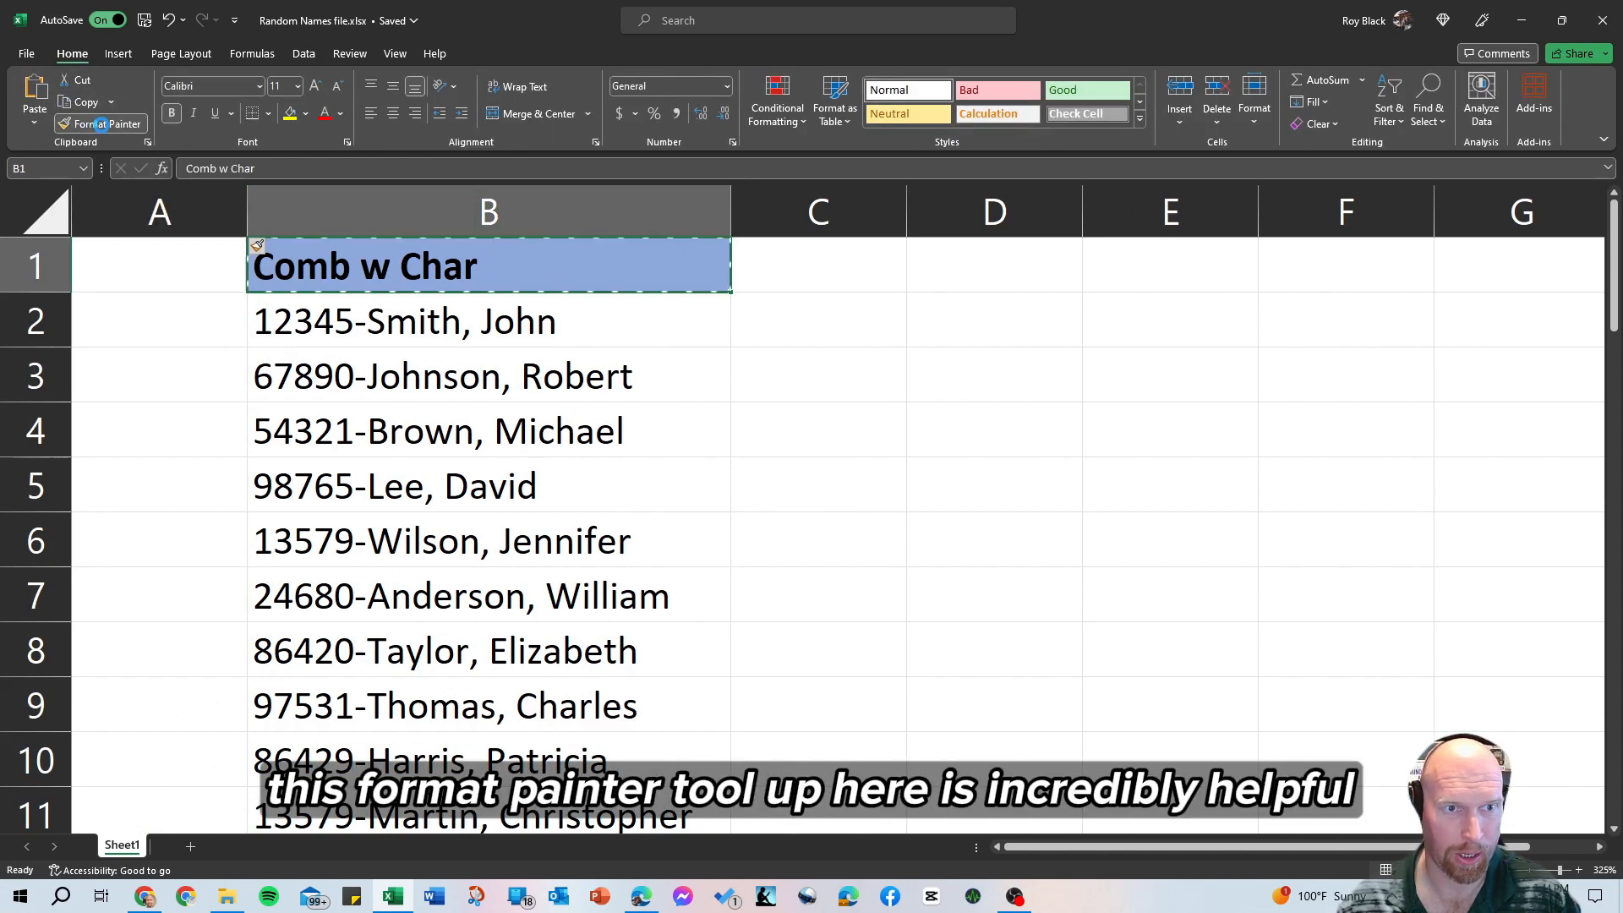
left_click(127, 264)
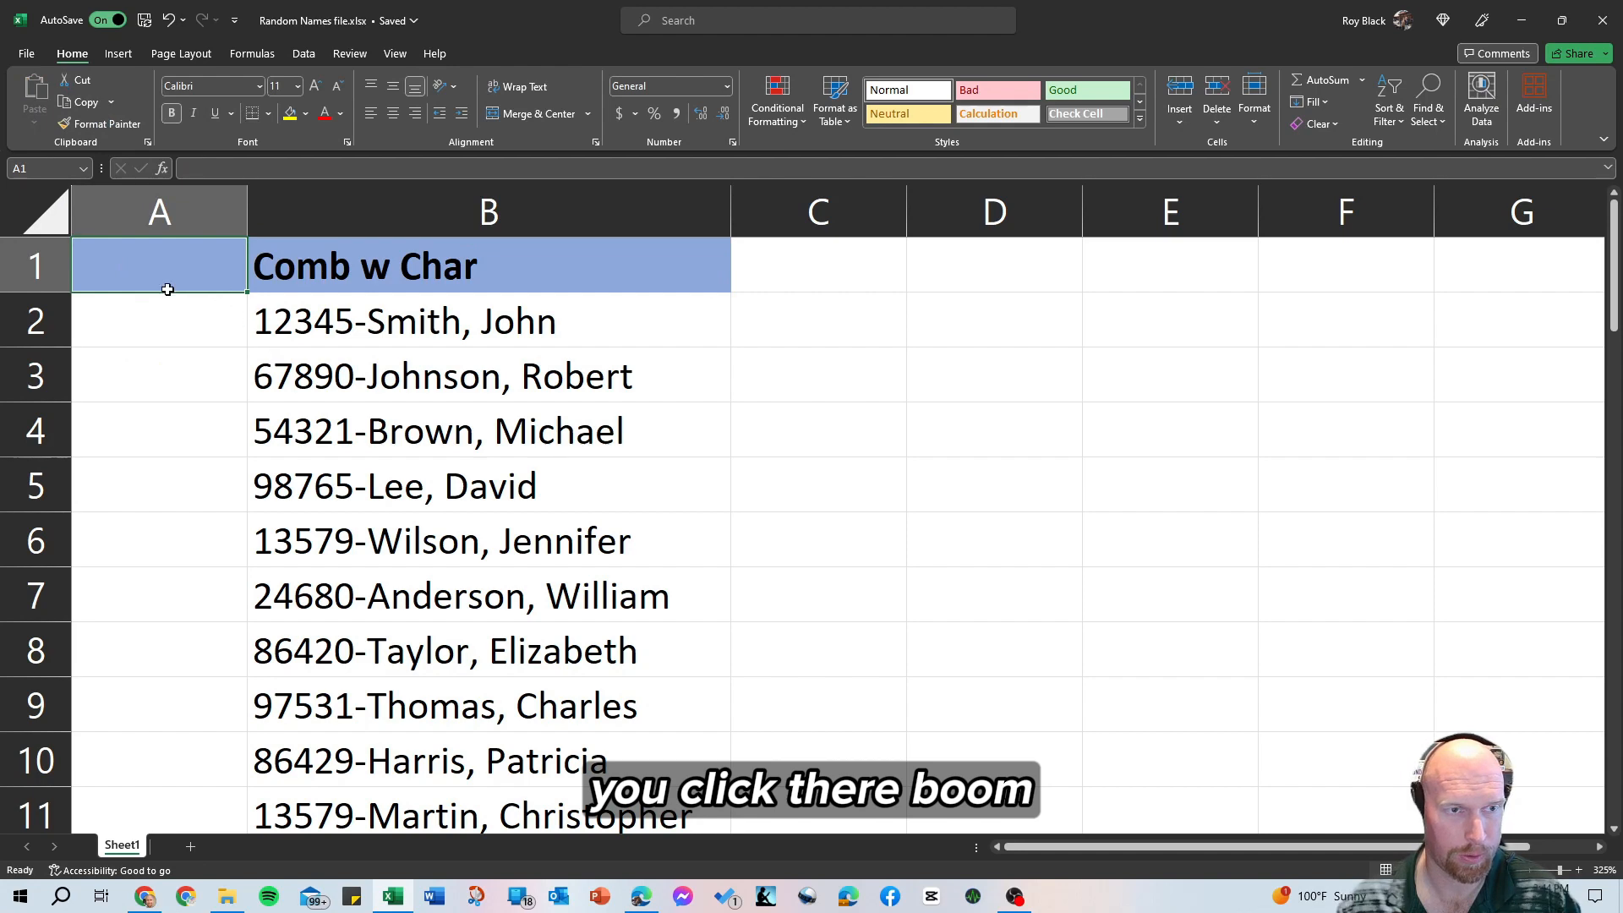
type("ID")
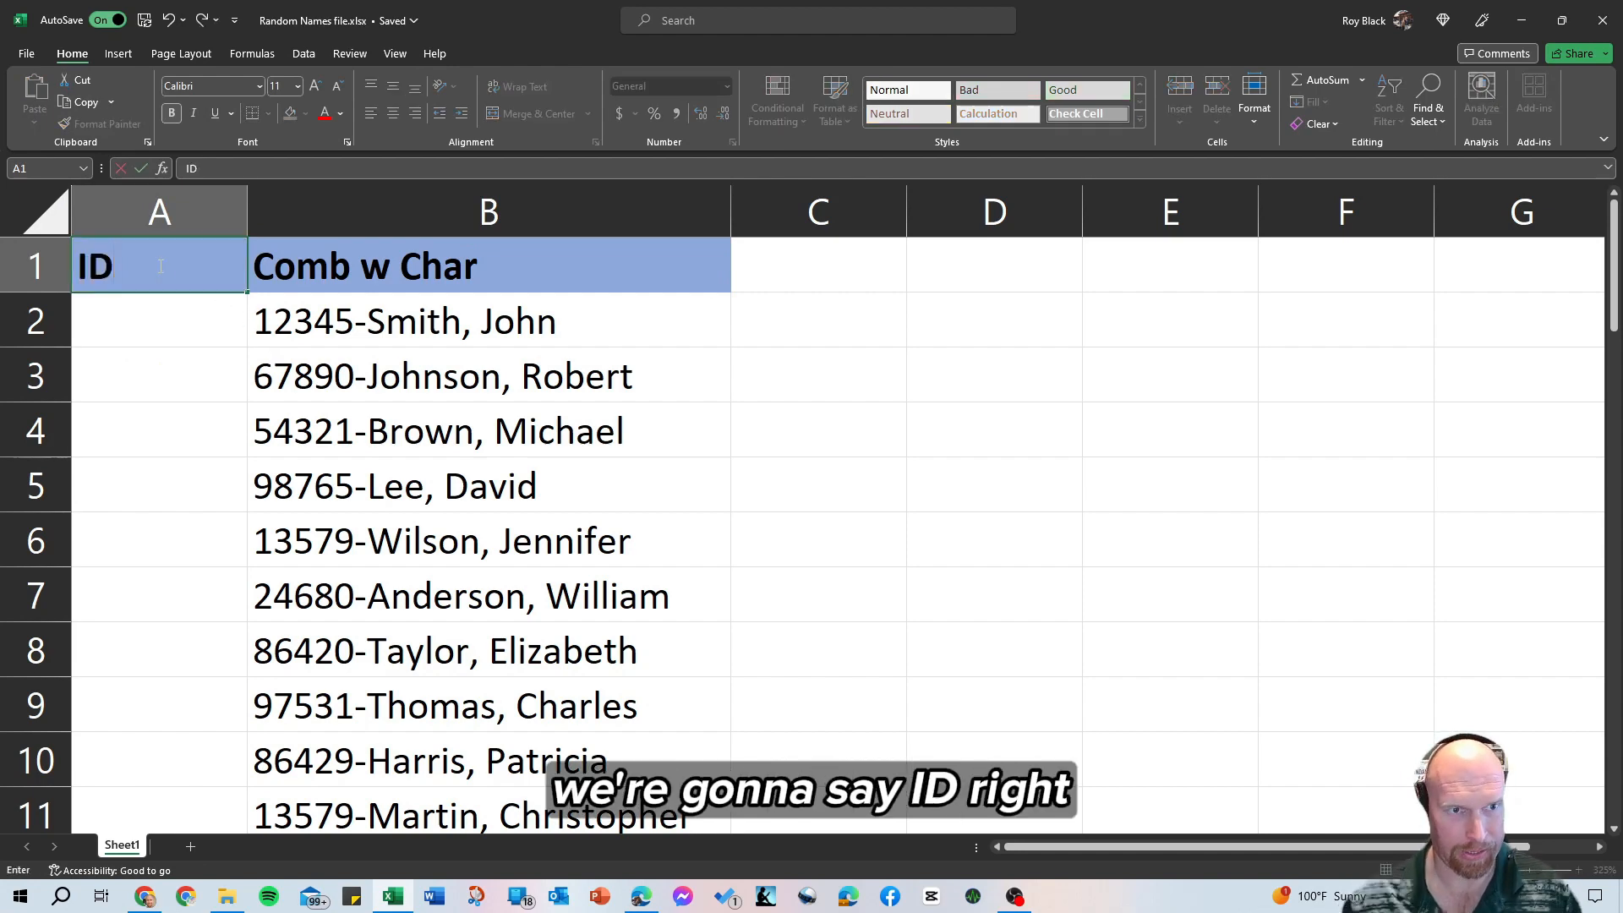
left_click(342, 322)
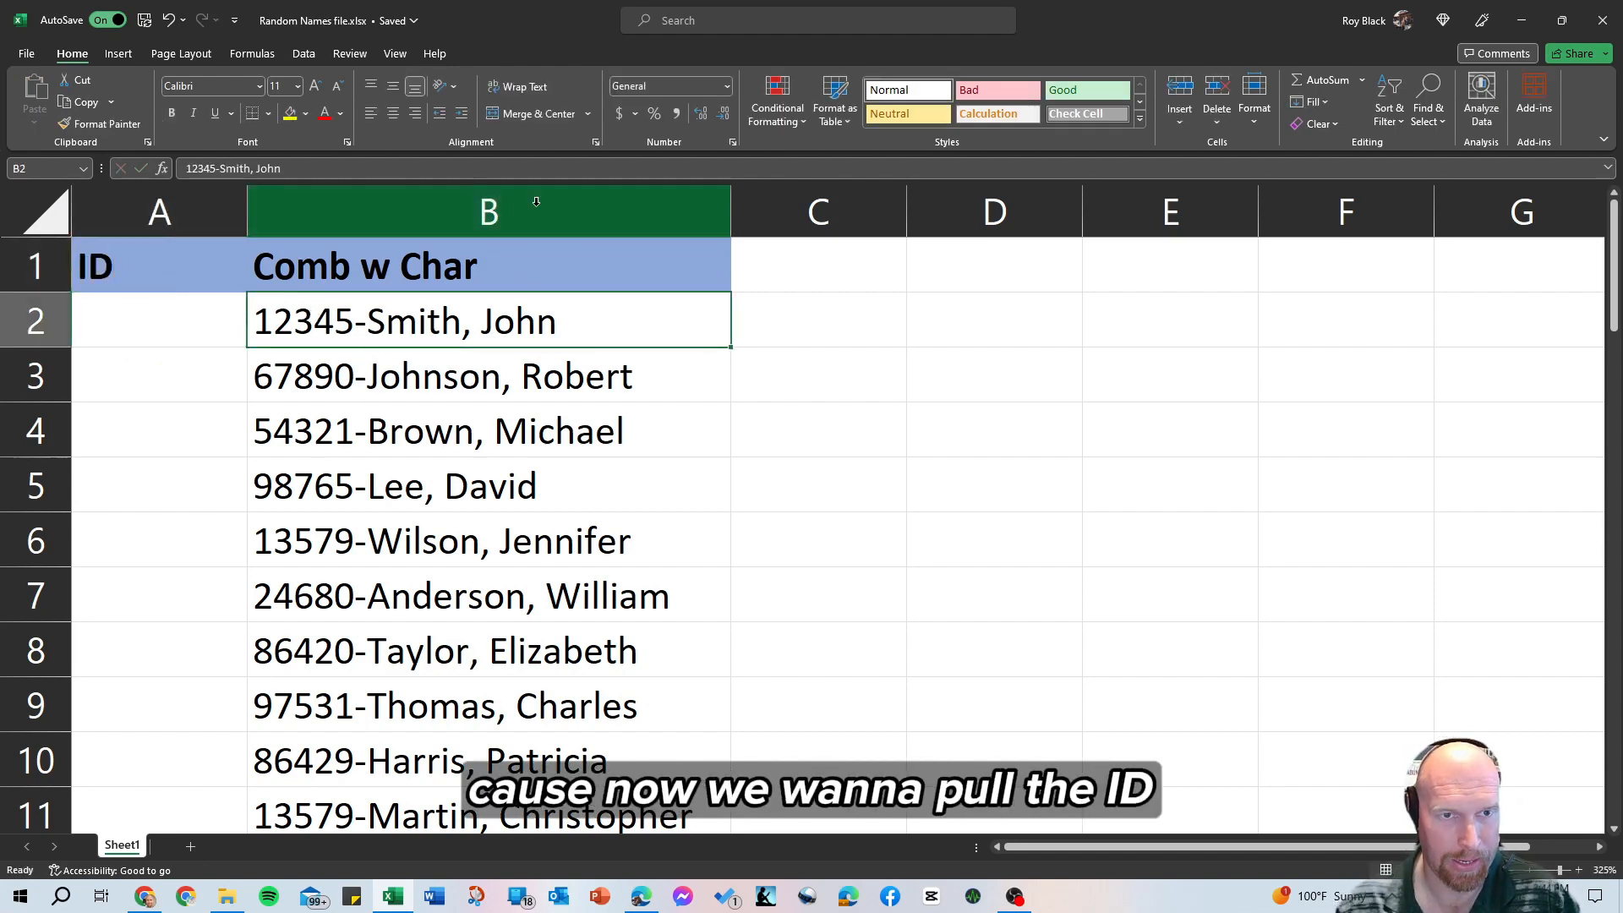
Enter the formula =LEFT(B2,5) in A2 to extract the first five characters of the combined text
left_click(182, 332)
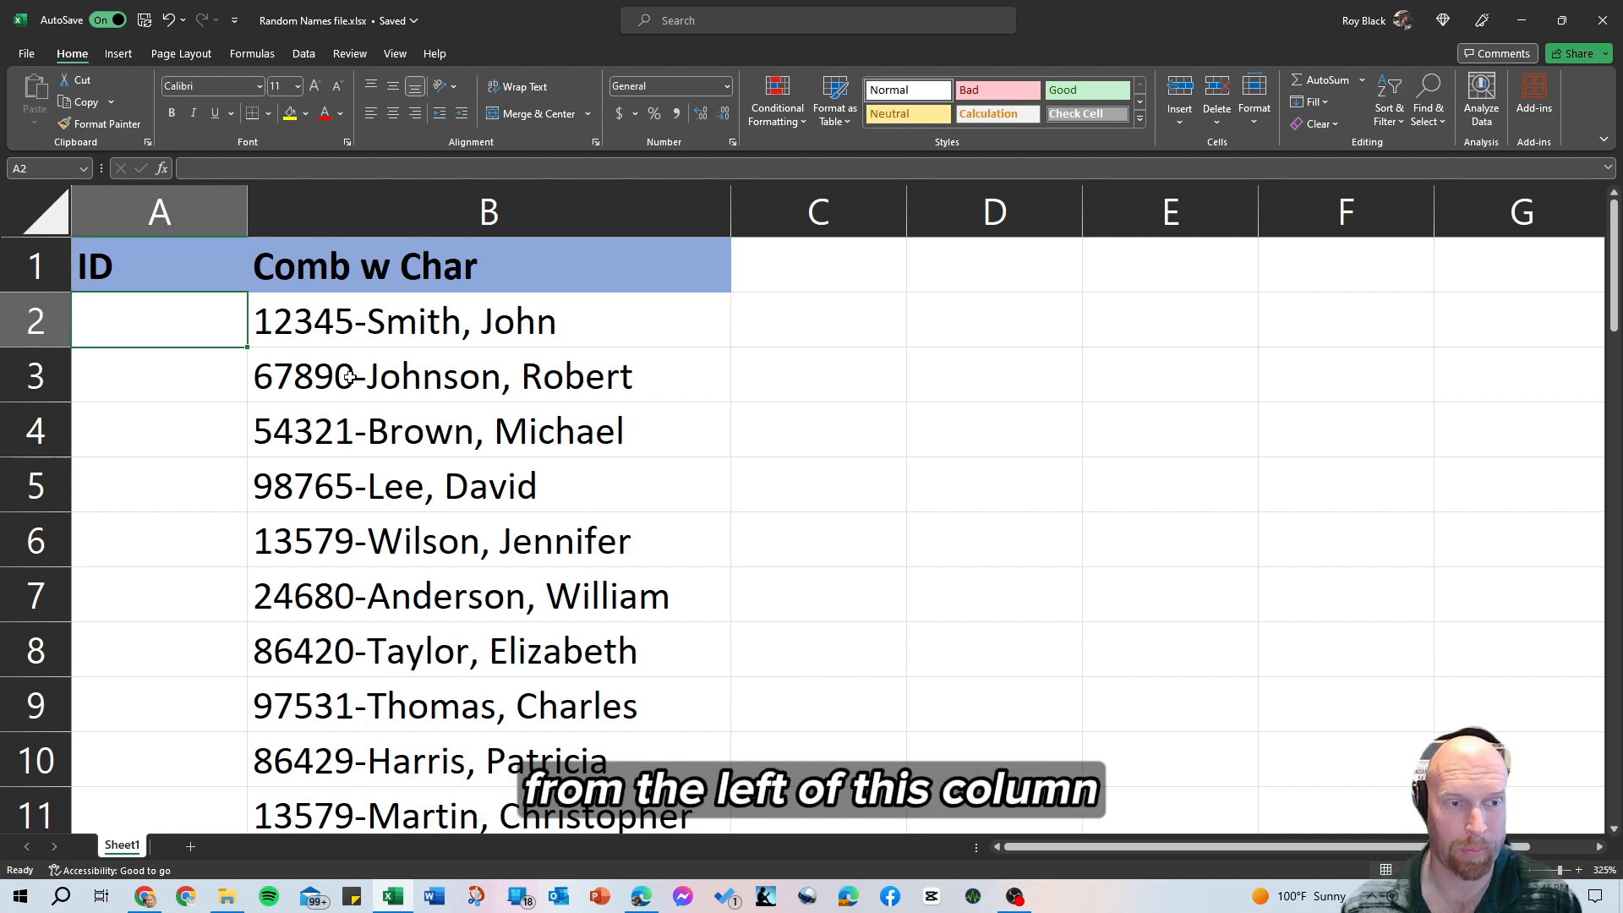
left_click(355, 315)
left_click(130, 307)
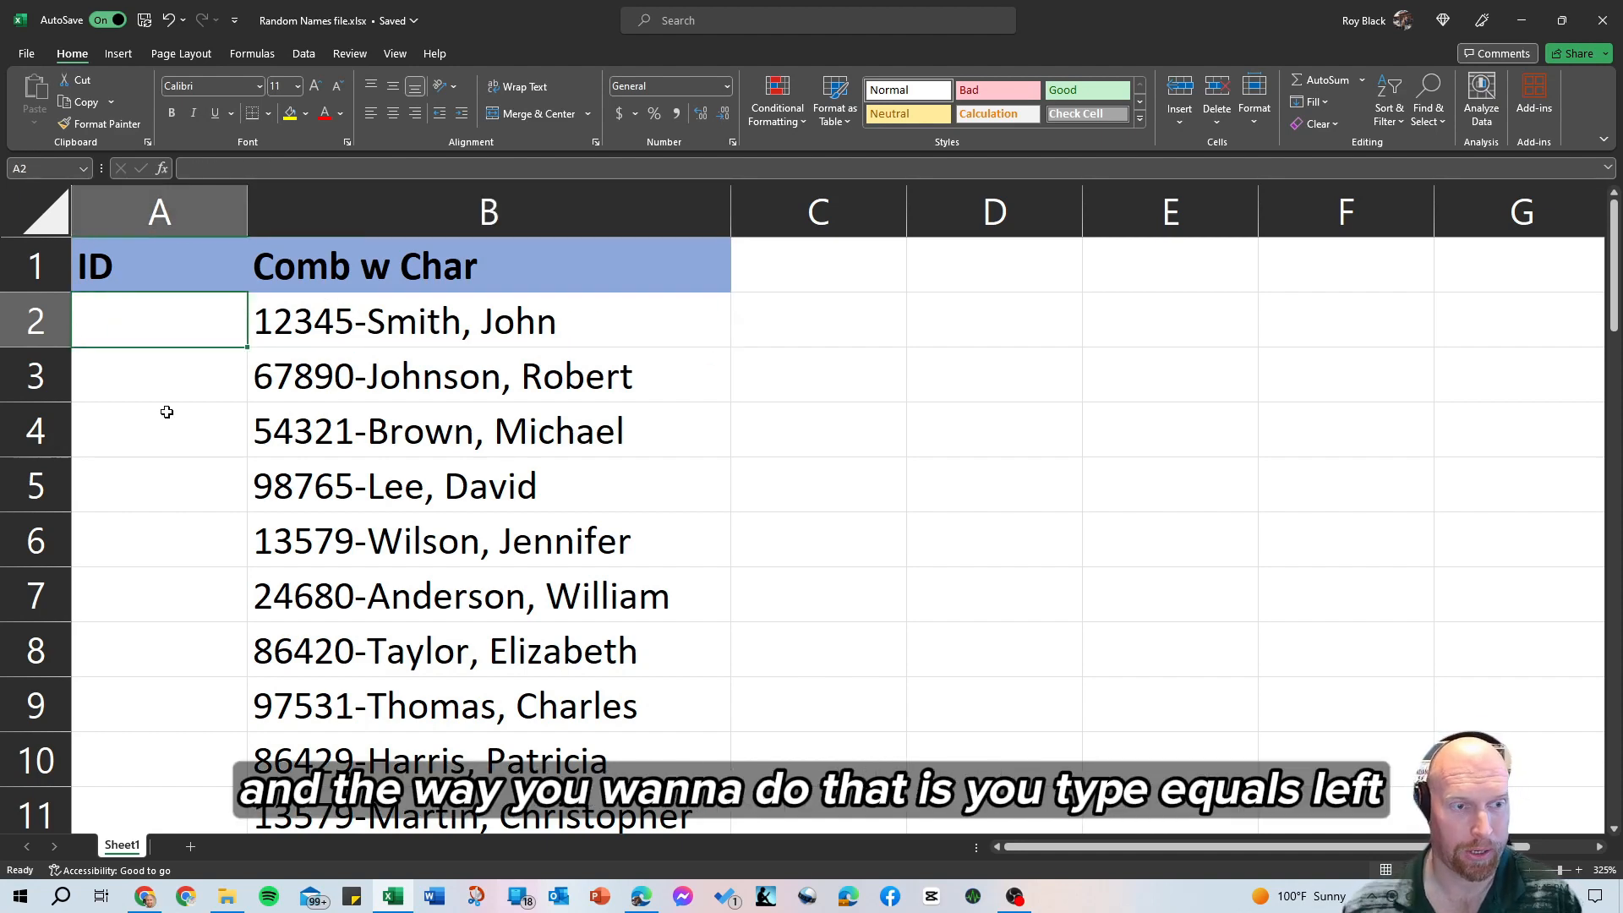
type("=Lef")
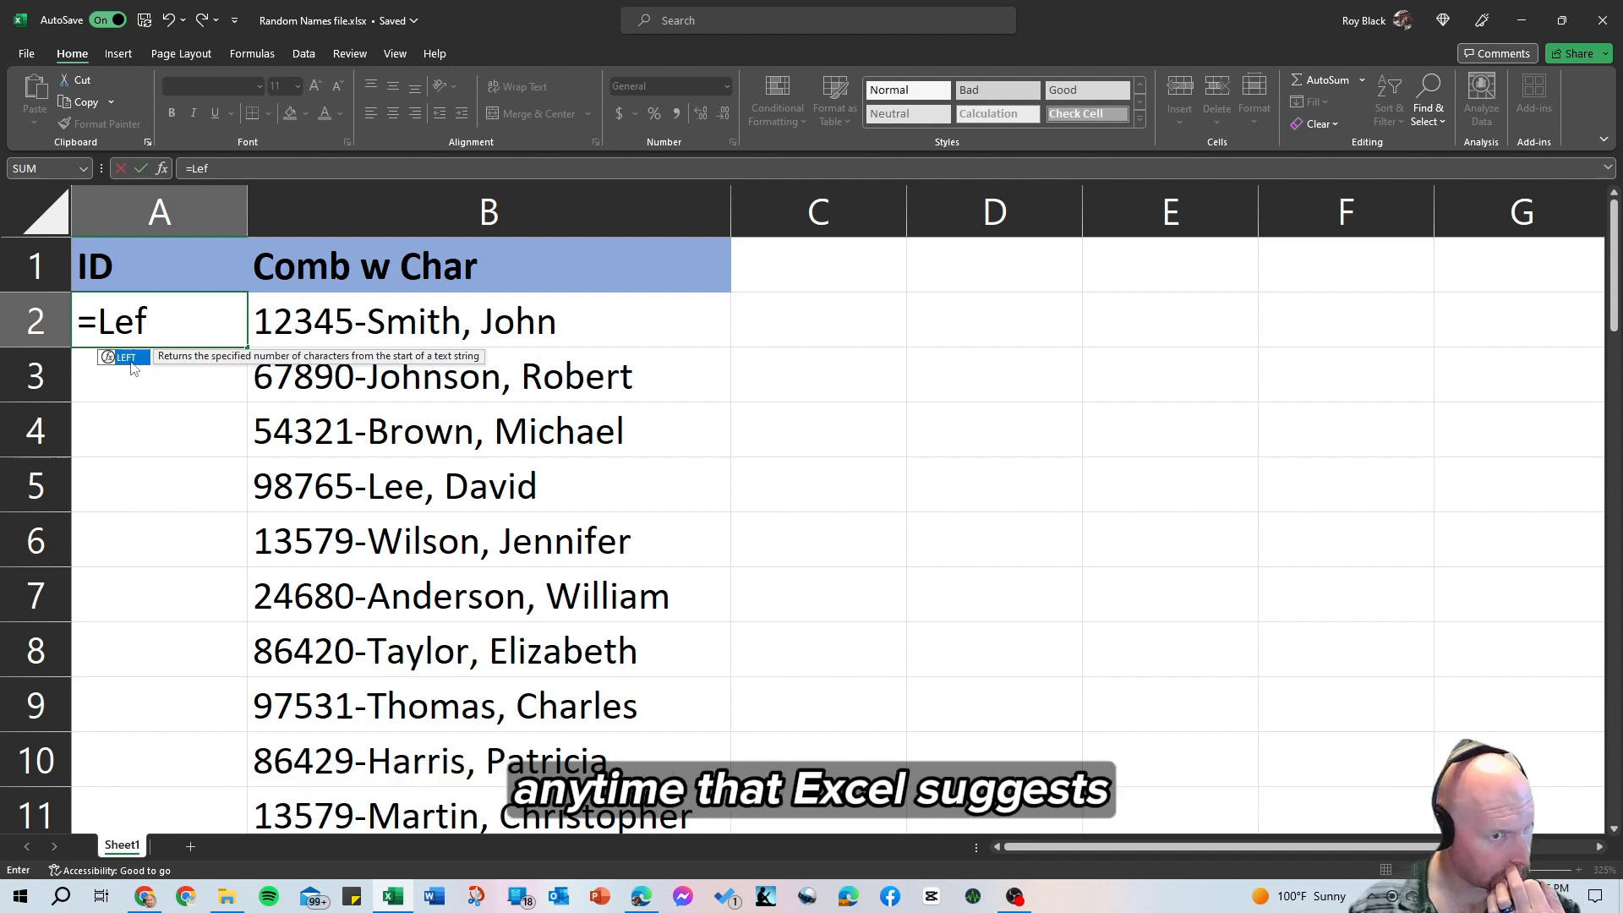
double_click(127, 357)
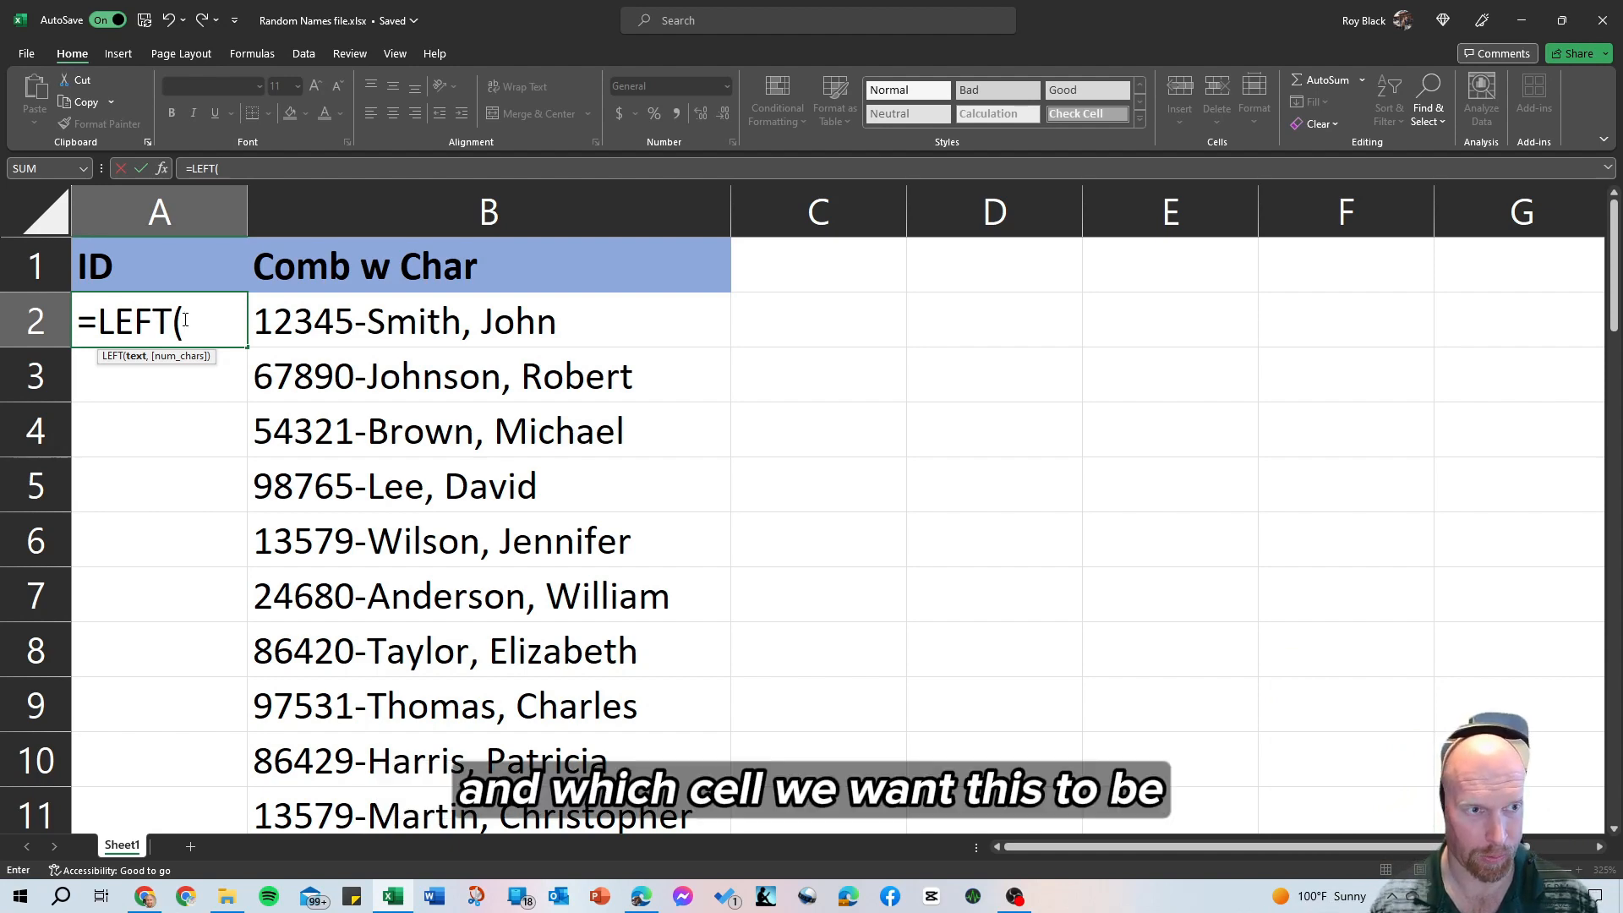
type("B2")
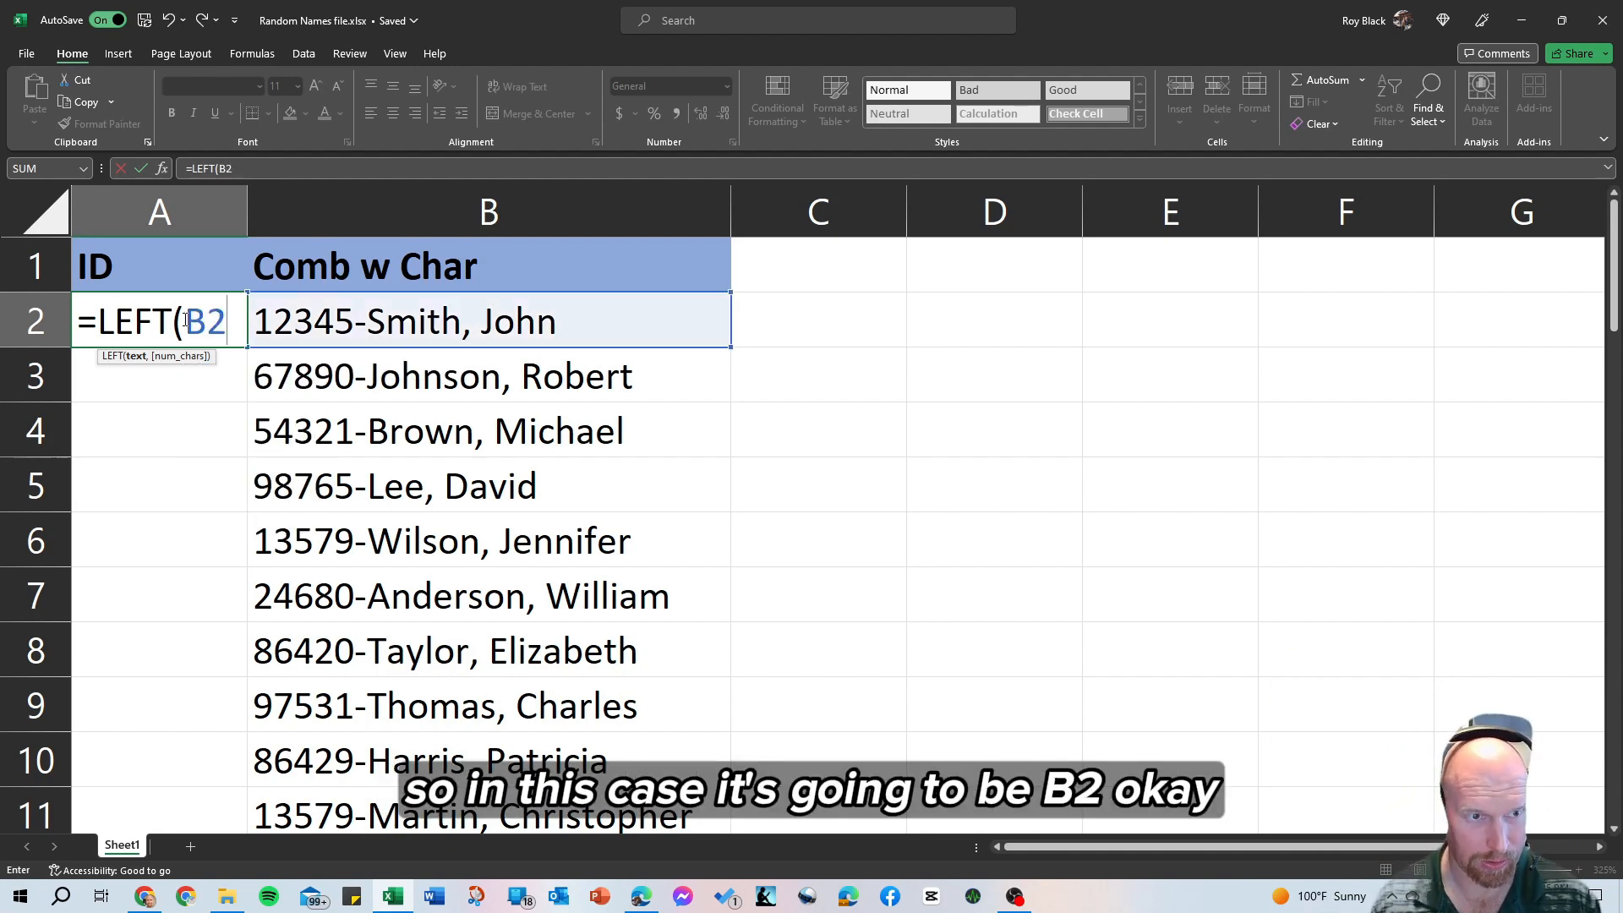
type(",")
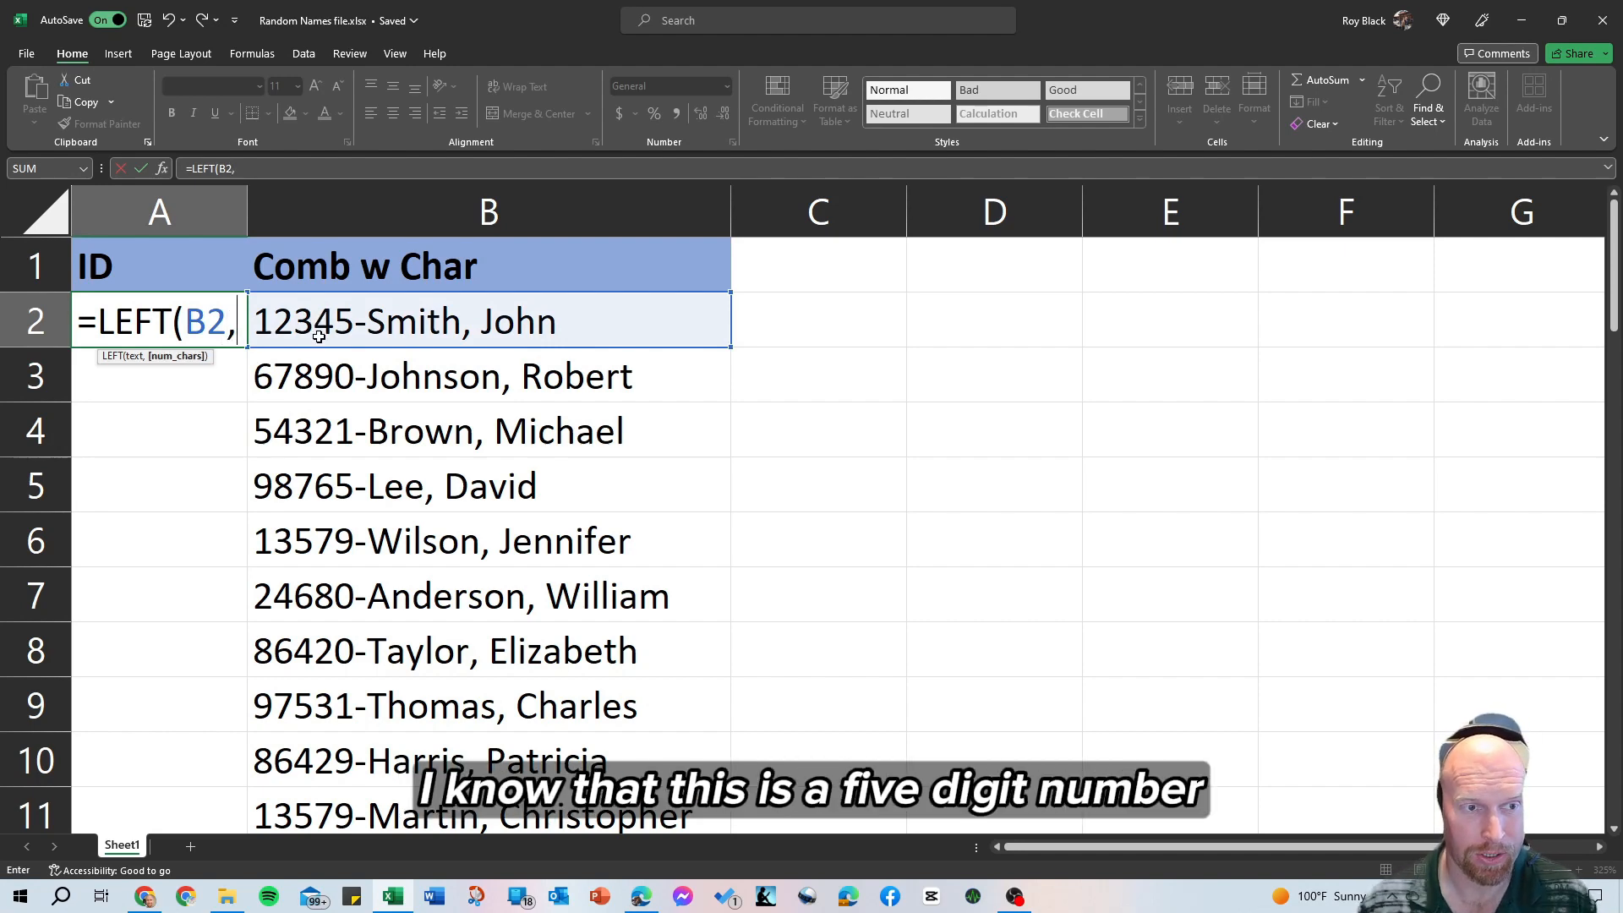
type("5")
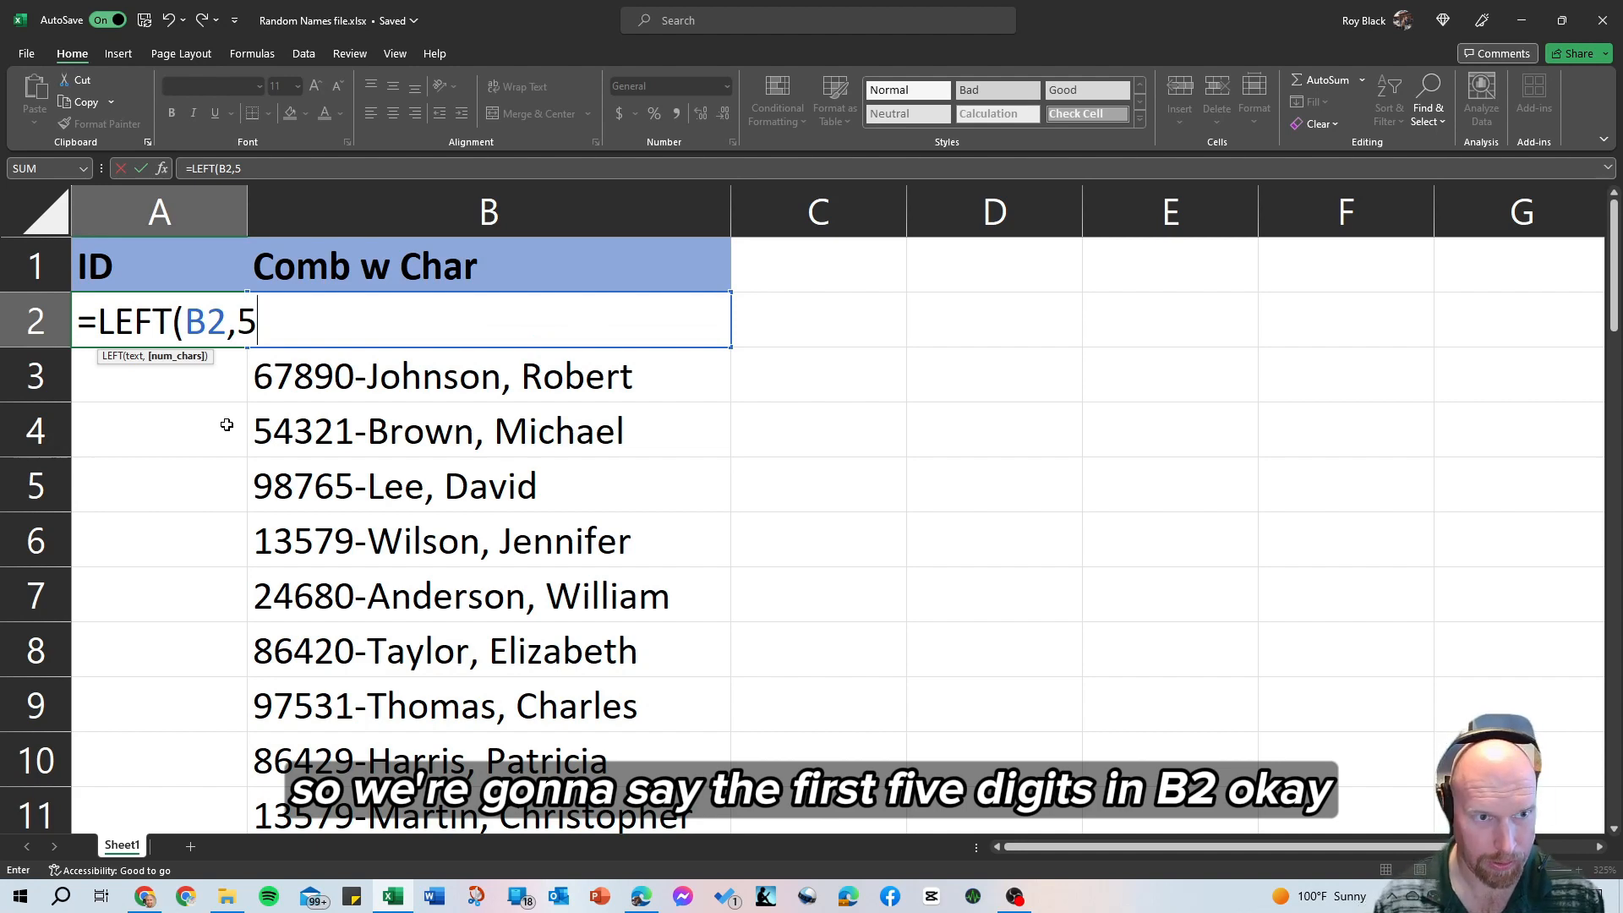
type(")")
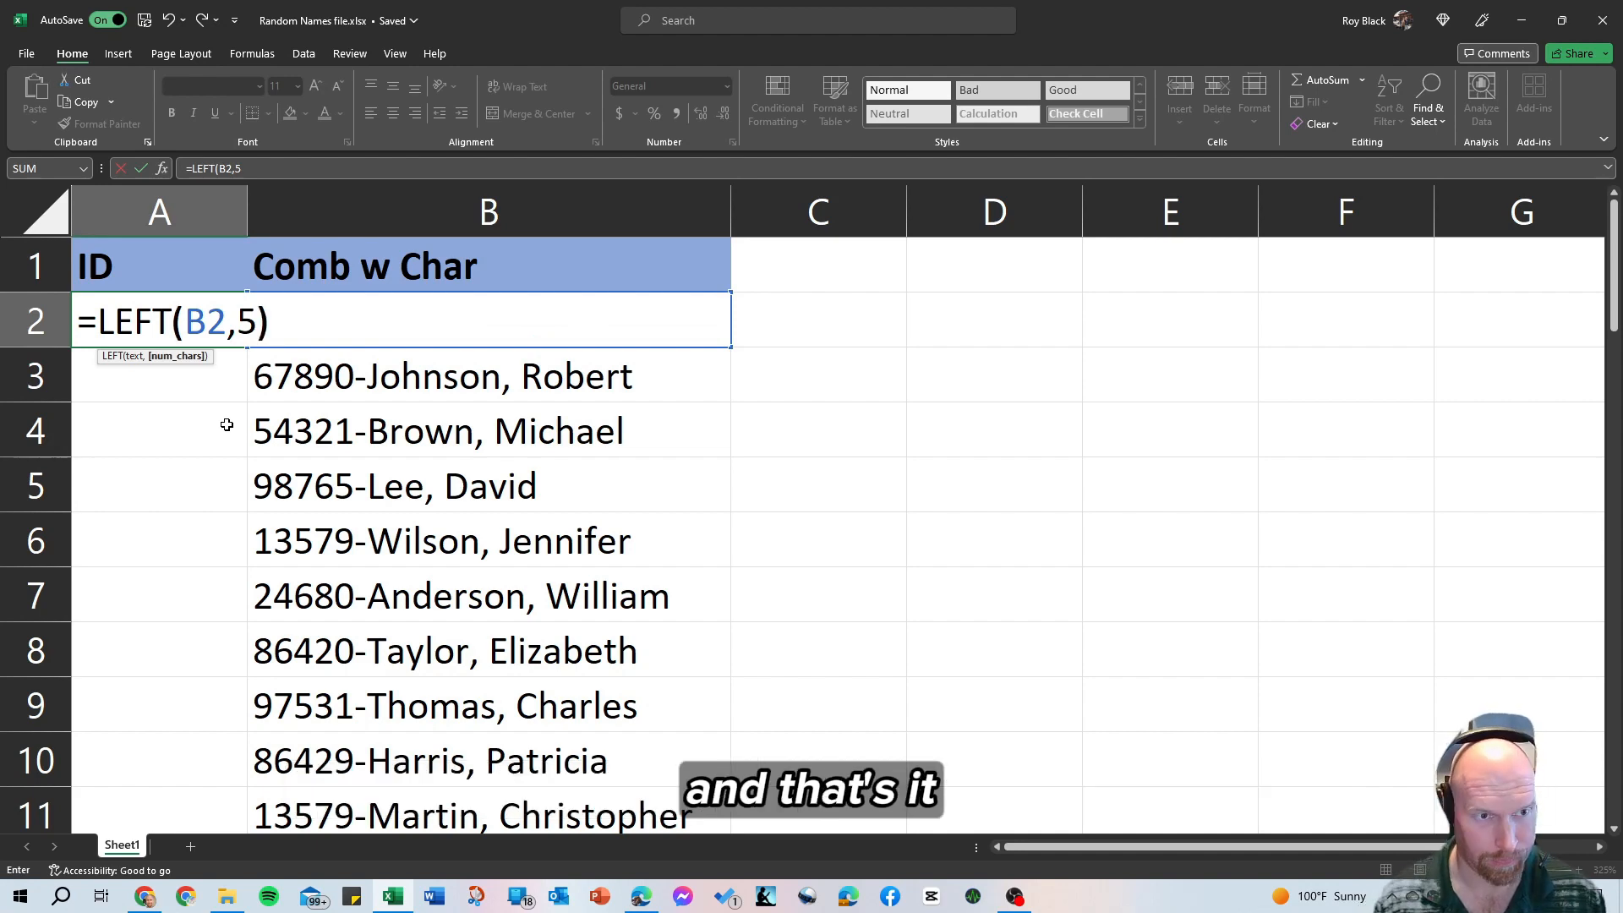
key("Return")
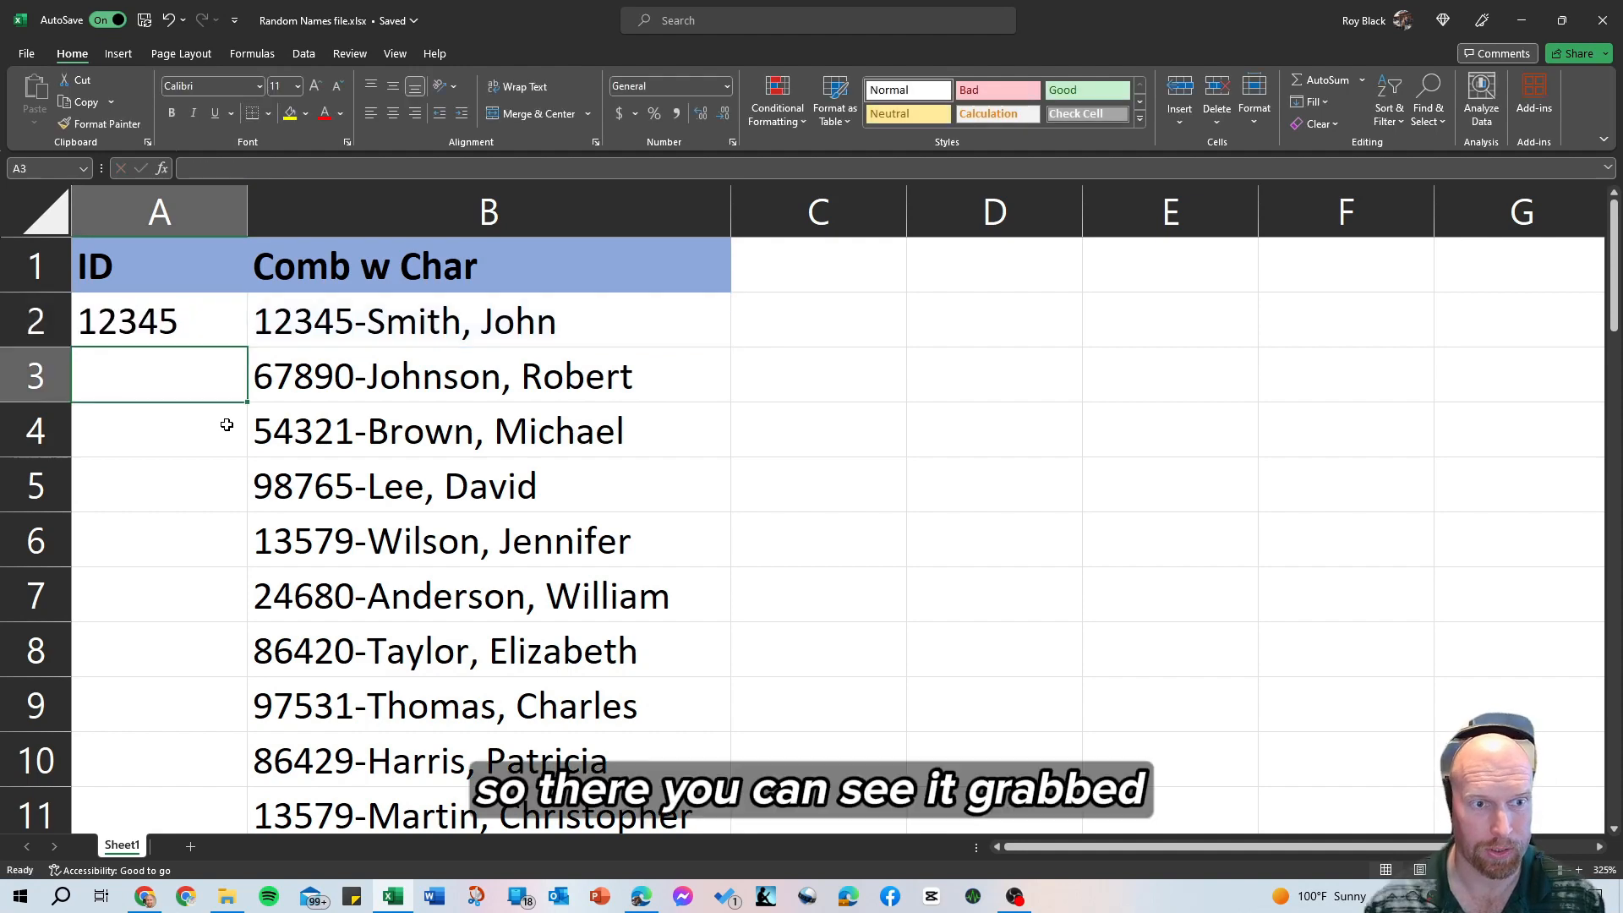
Fill the LEFT formula from A2 down the ID column to row 51
left_click(194, 325)
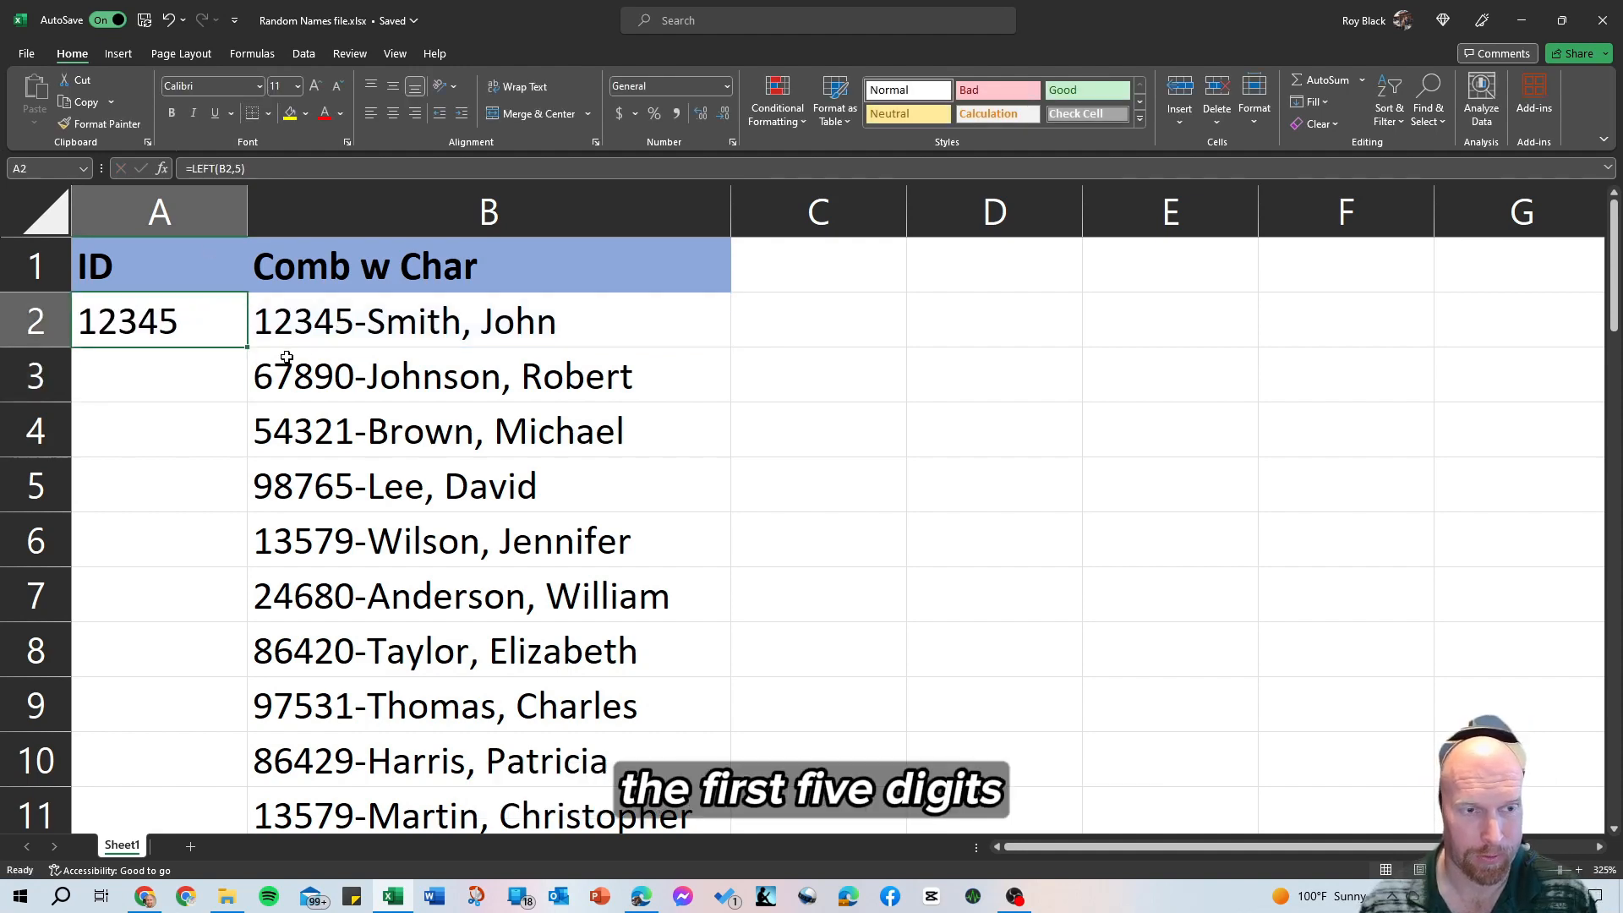
left_click_drag(246, 346, 241, 453)
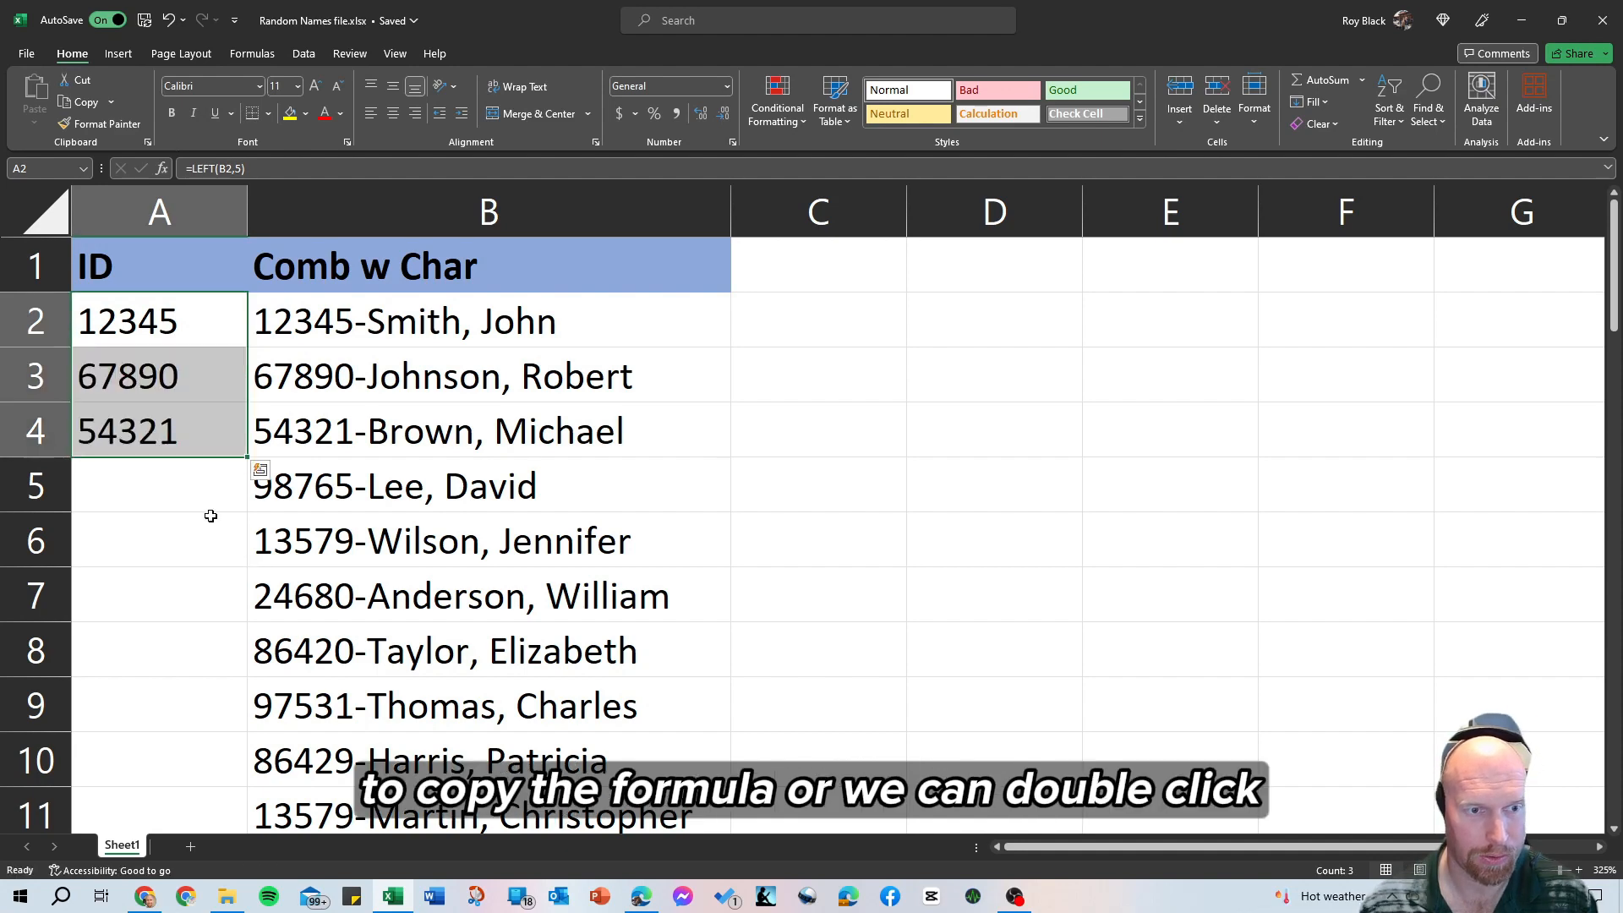
double_click(246, 458)
scroll(207, 561, "down", 17)
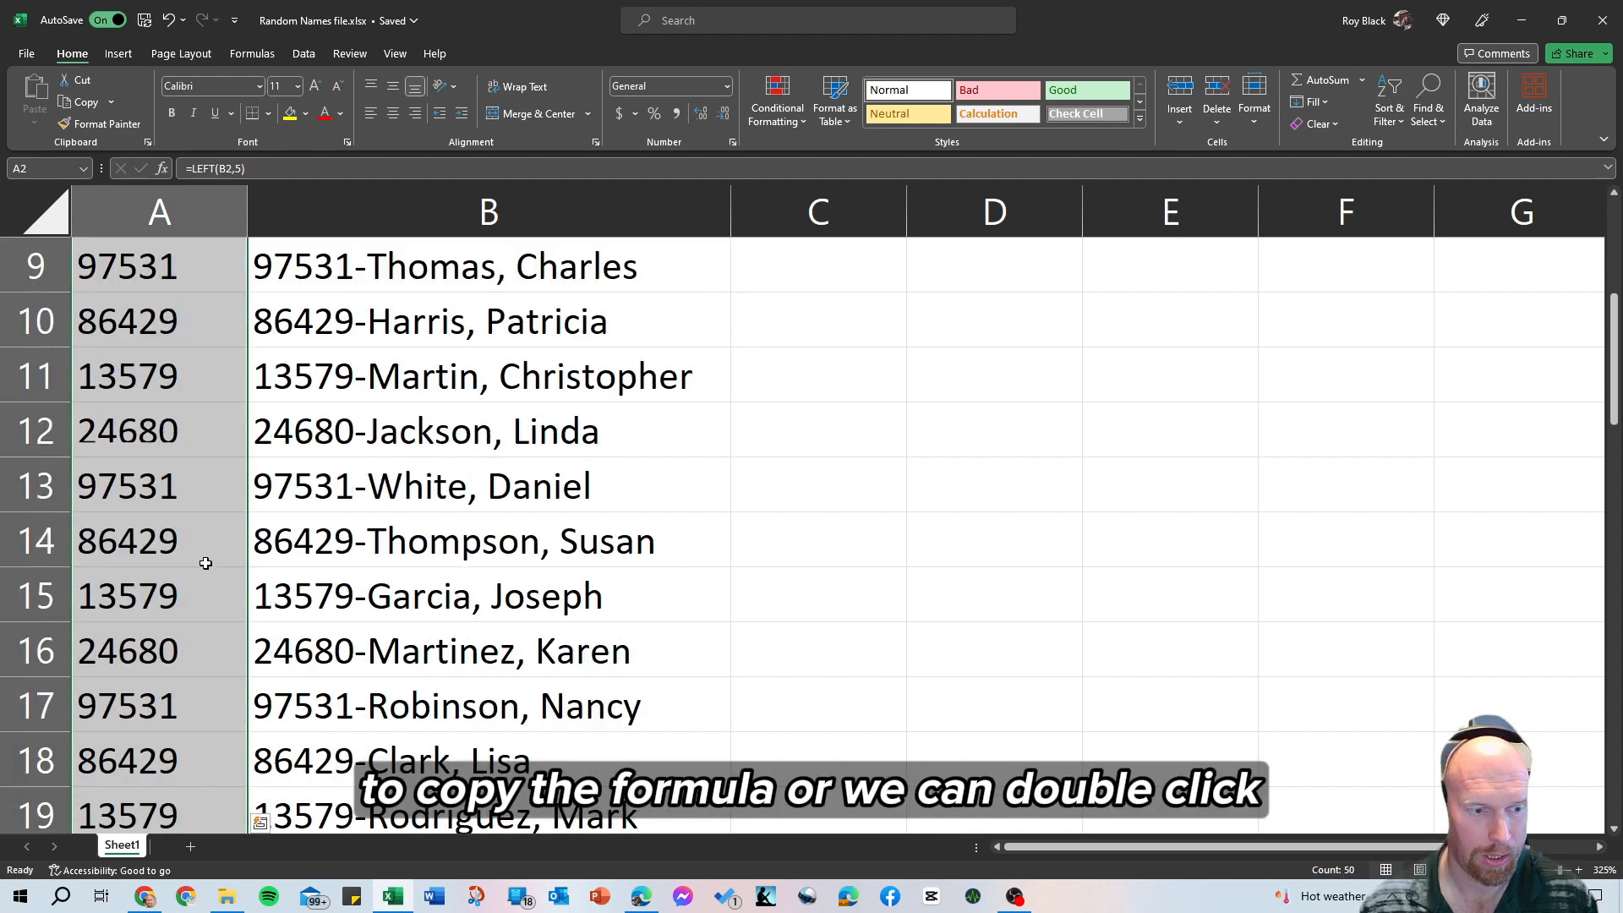
scroll(206, 563, "up", 6)
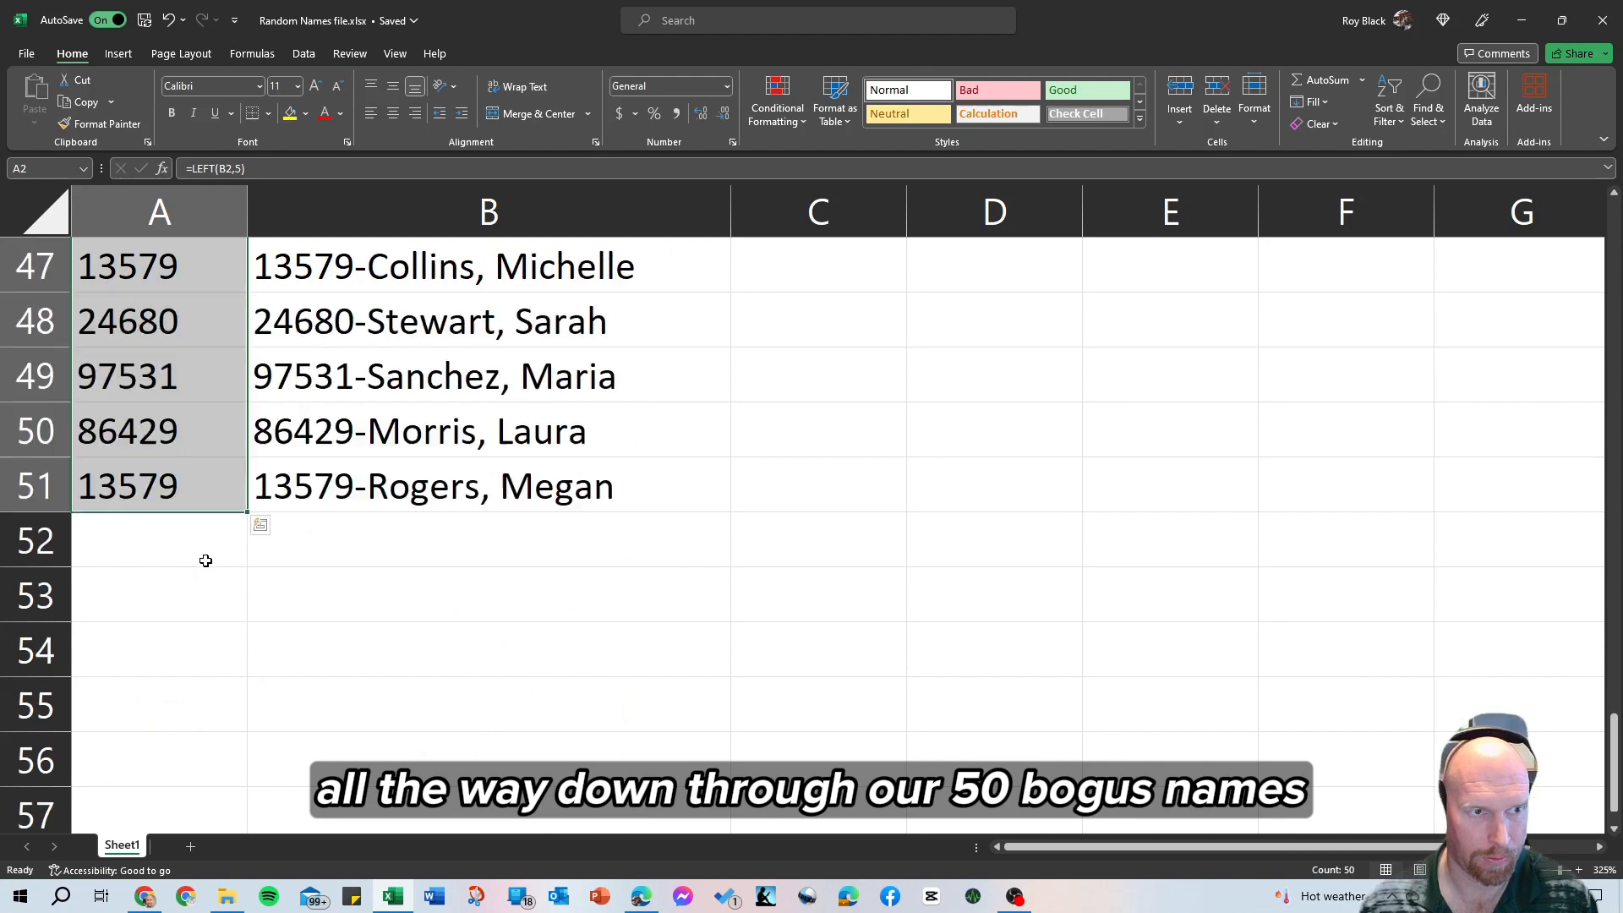
scroll(194, 562, "up", 11)
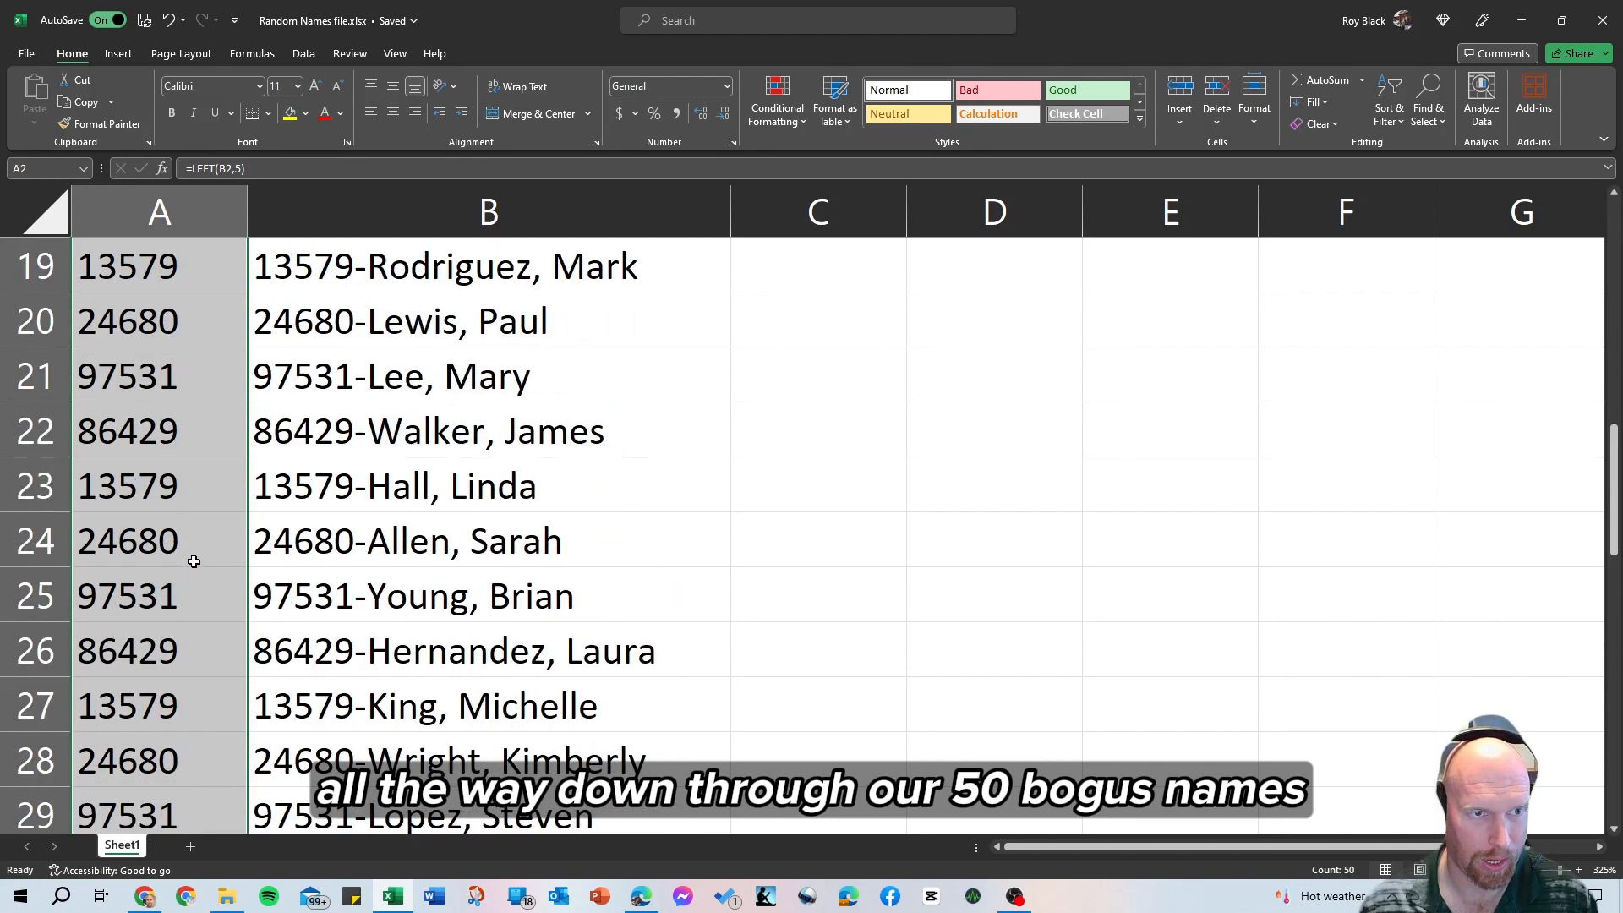
Replace the formulas in column A with their values by copying the column and using Paste Special with Values
left_click(180, 198)
right_click(181, 198)
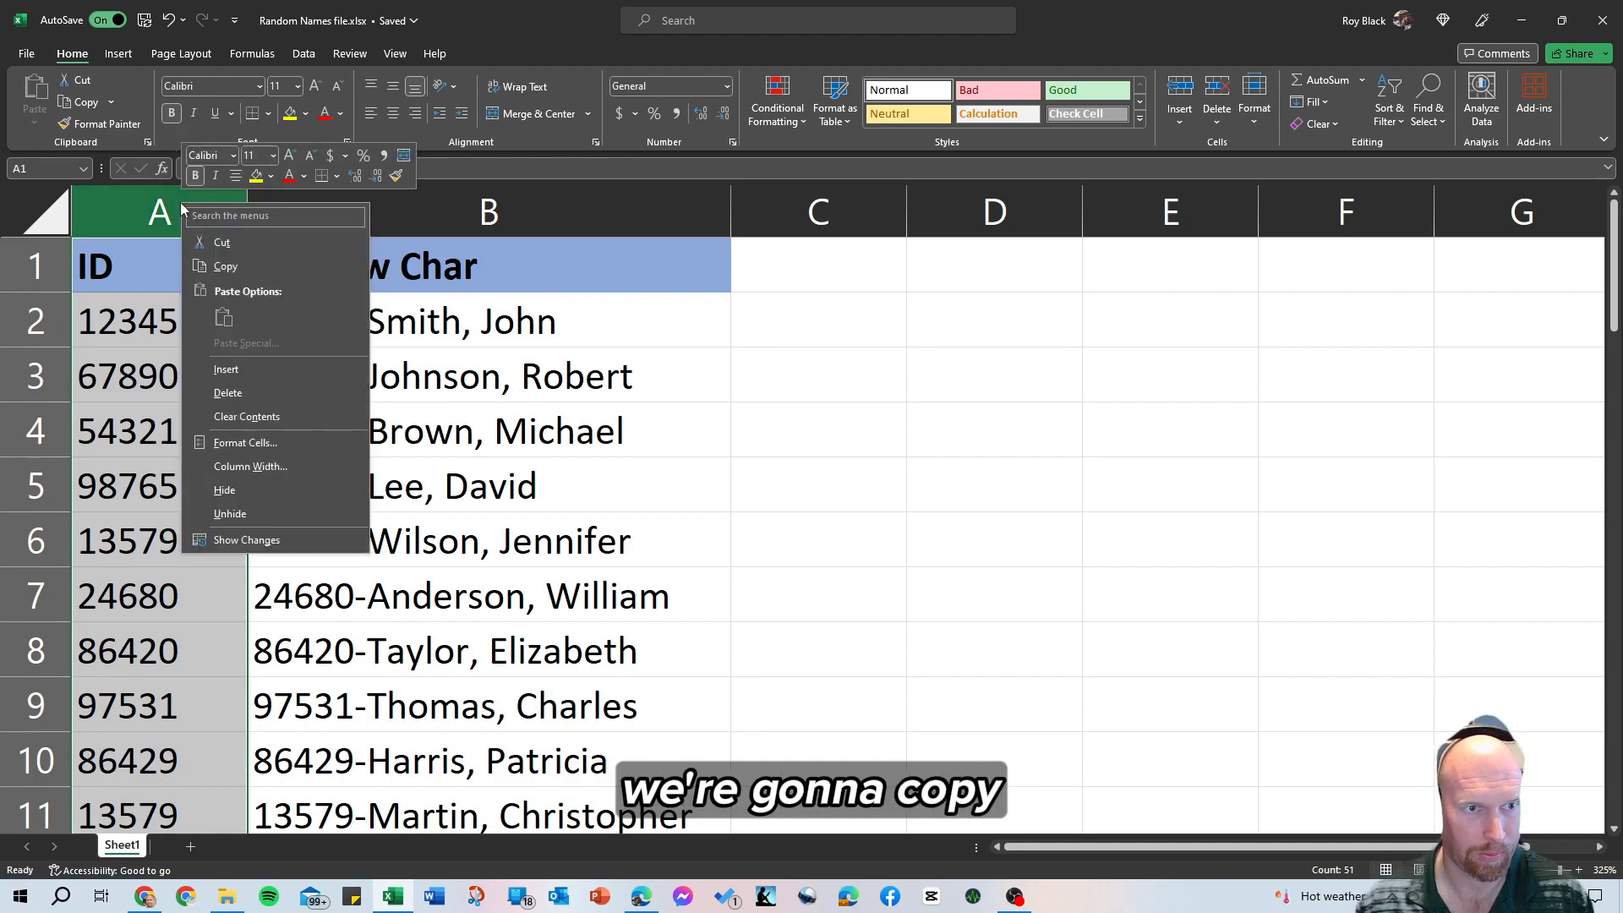
left_click(232, 265)
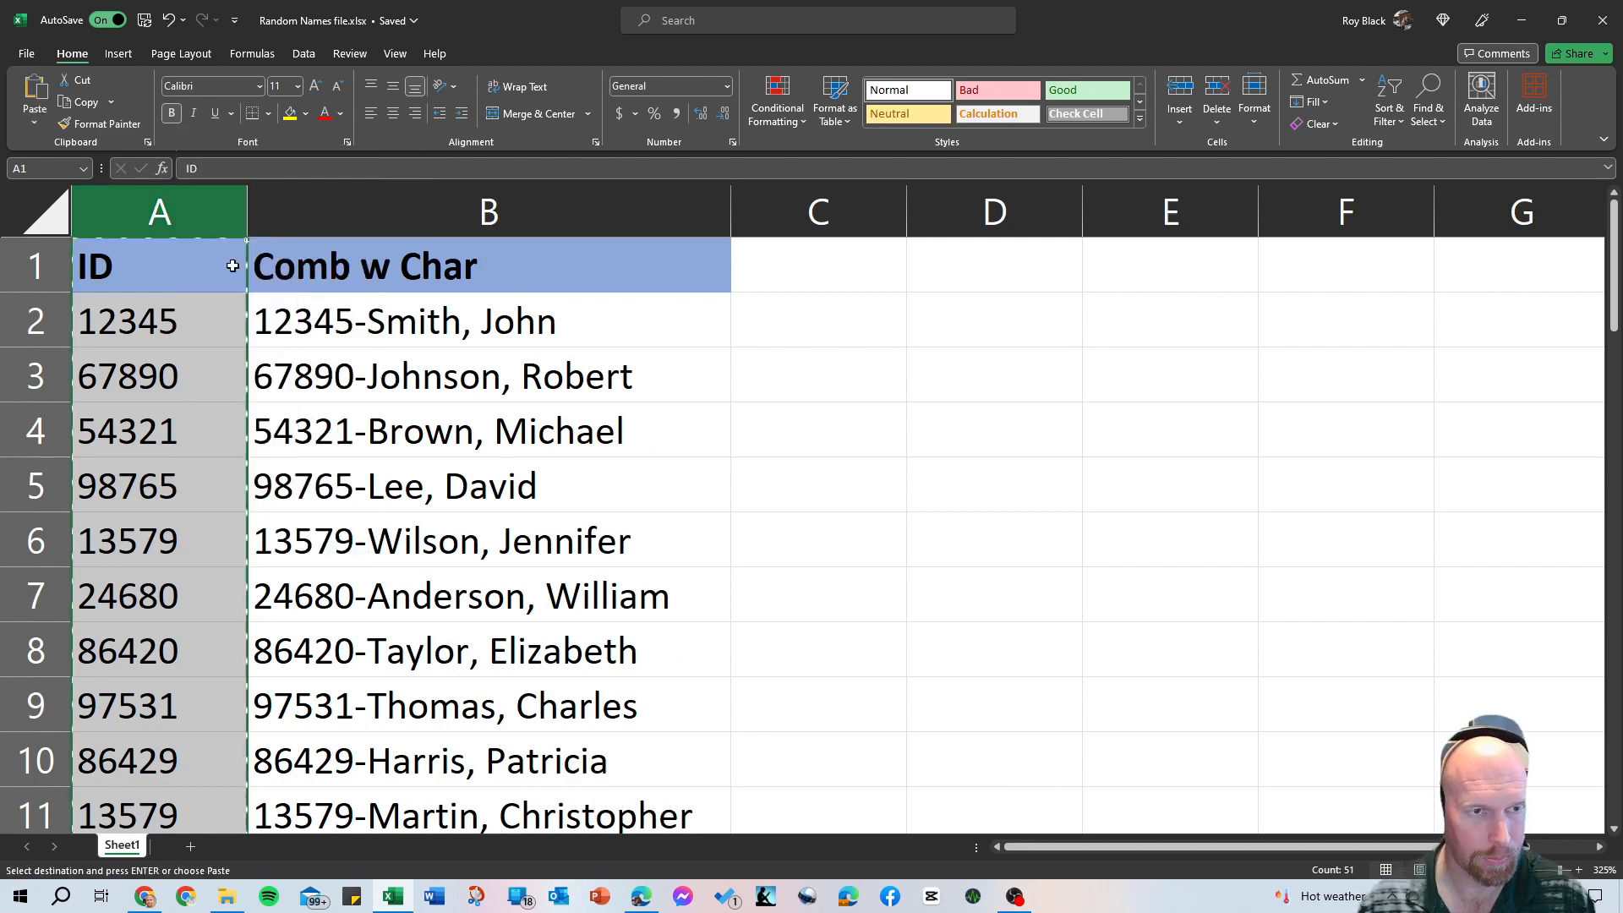
right_click(166, 213)
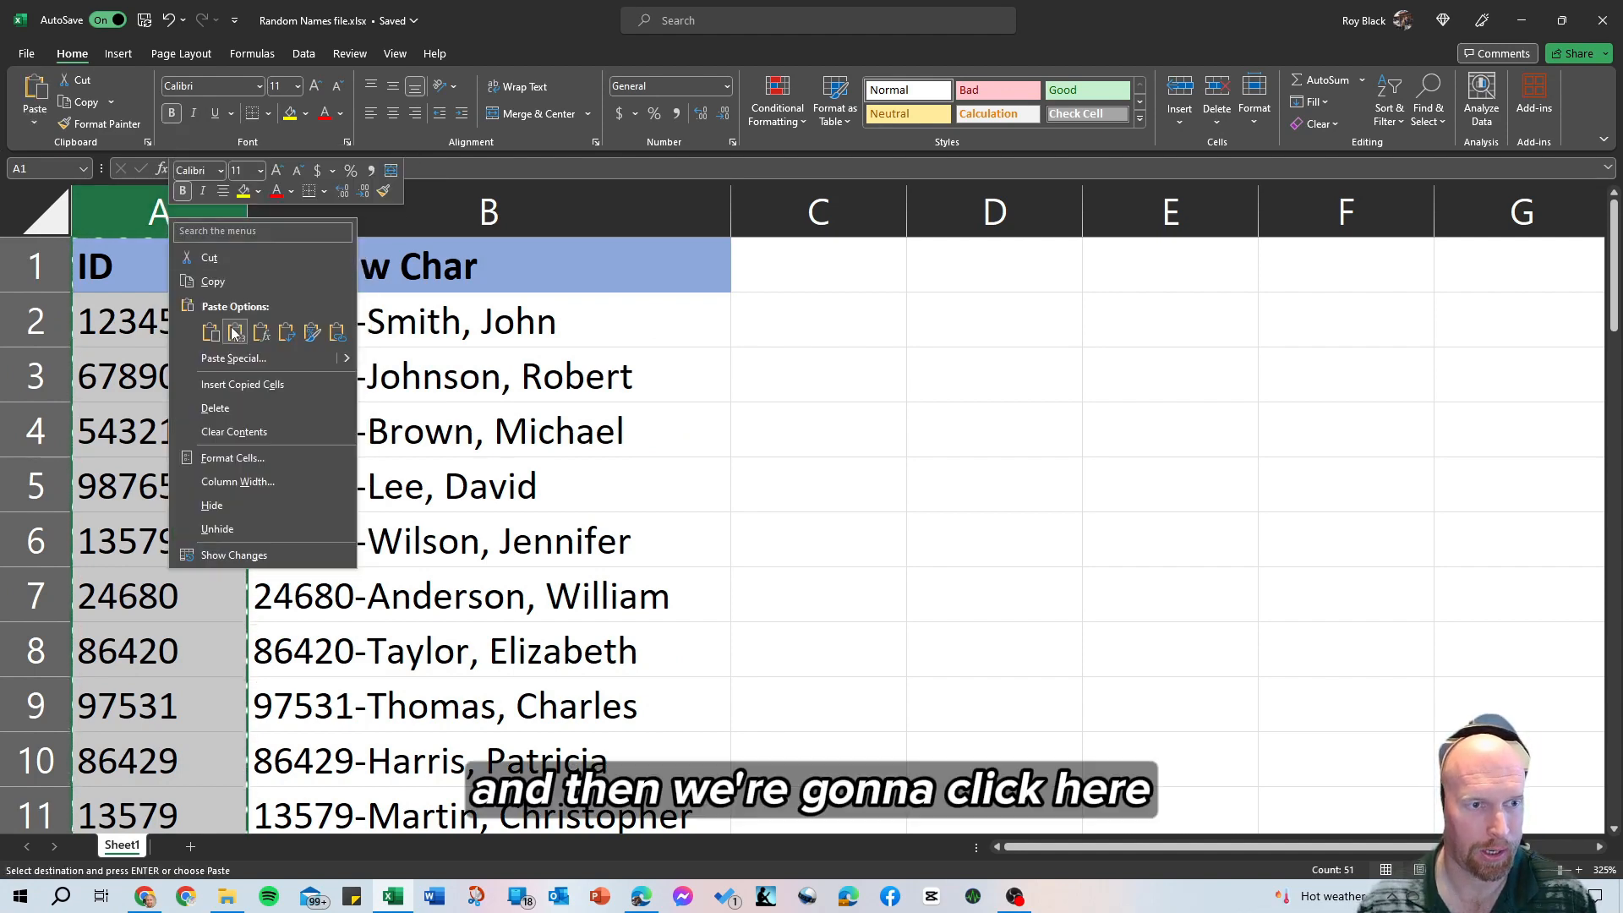
left_click(233, 360)
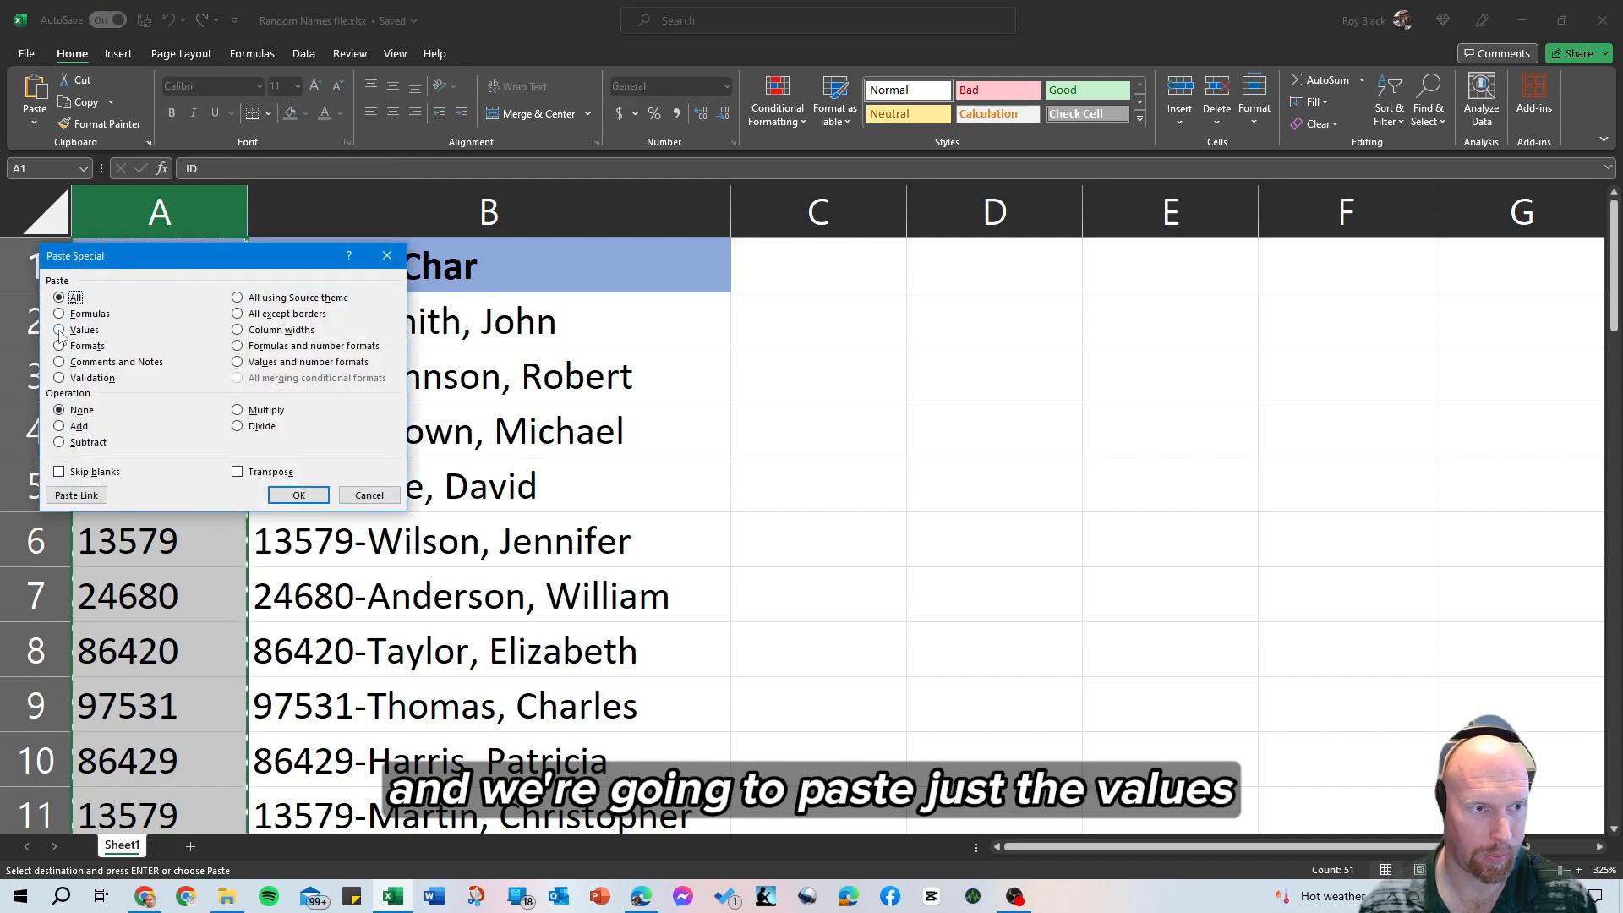
left_click(299, 498)
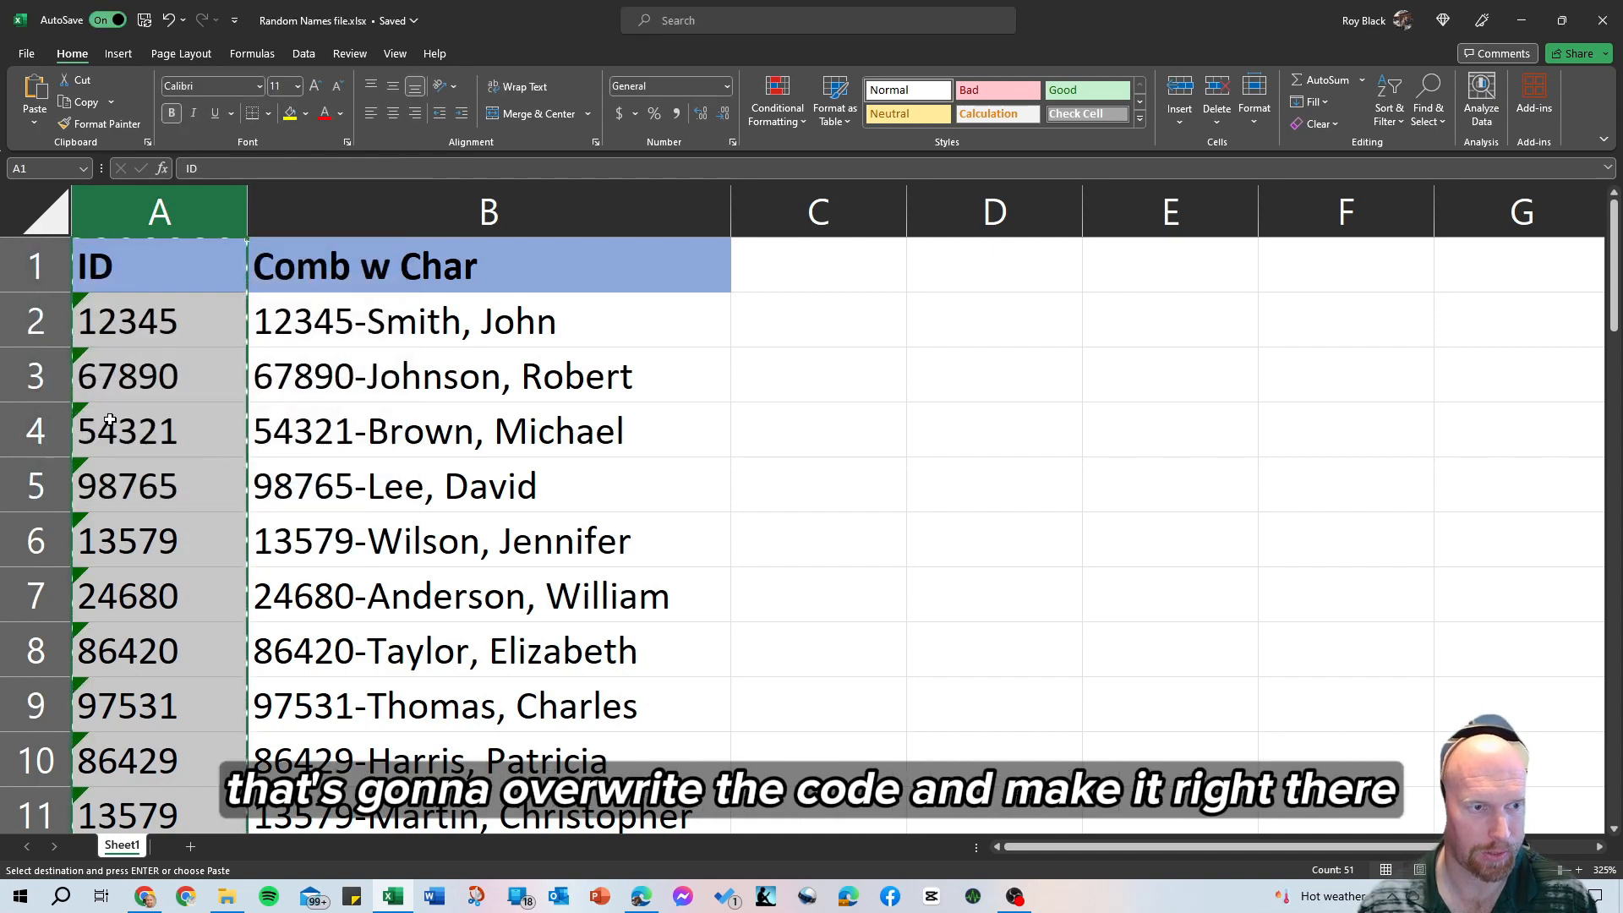
Convert the text-stored IDs in A2:A51 to numbers and center them in their cells
left_click(169, 324)
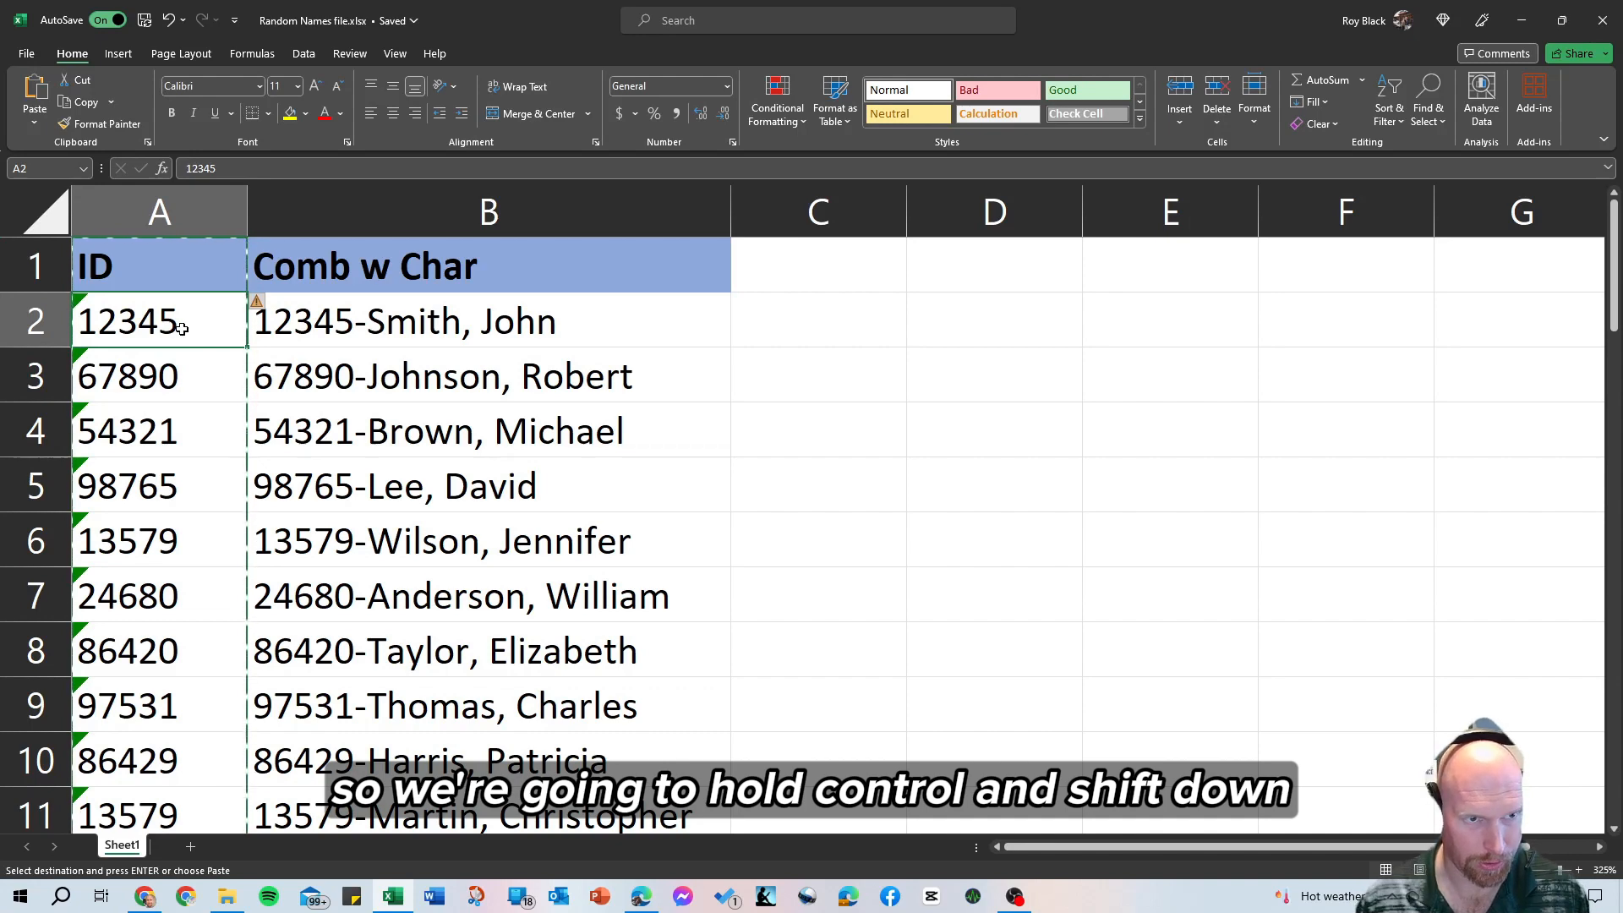
key("ctrl+shift+Down")
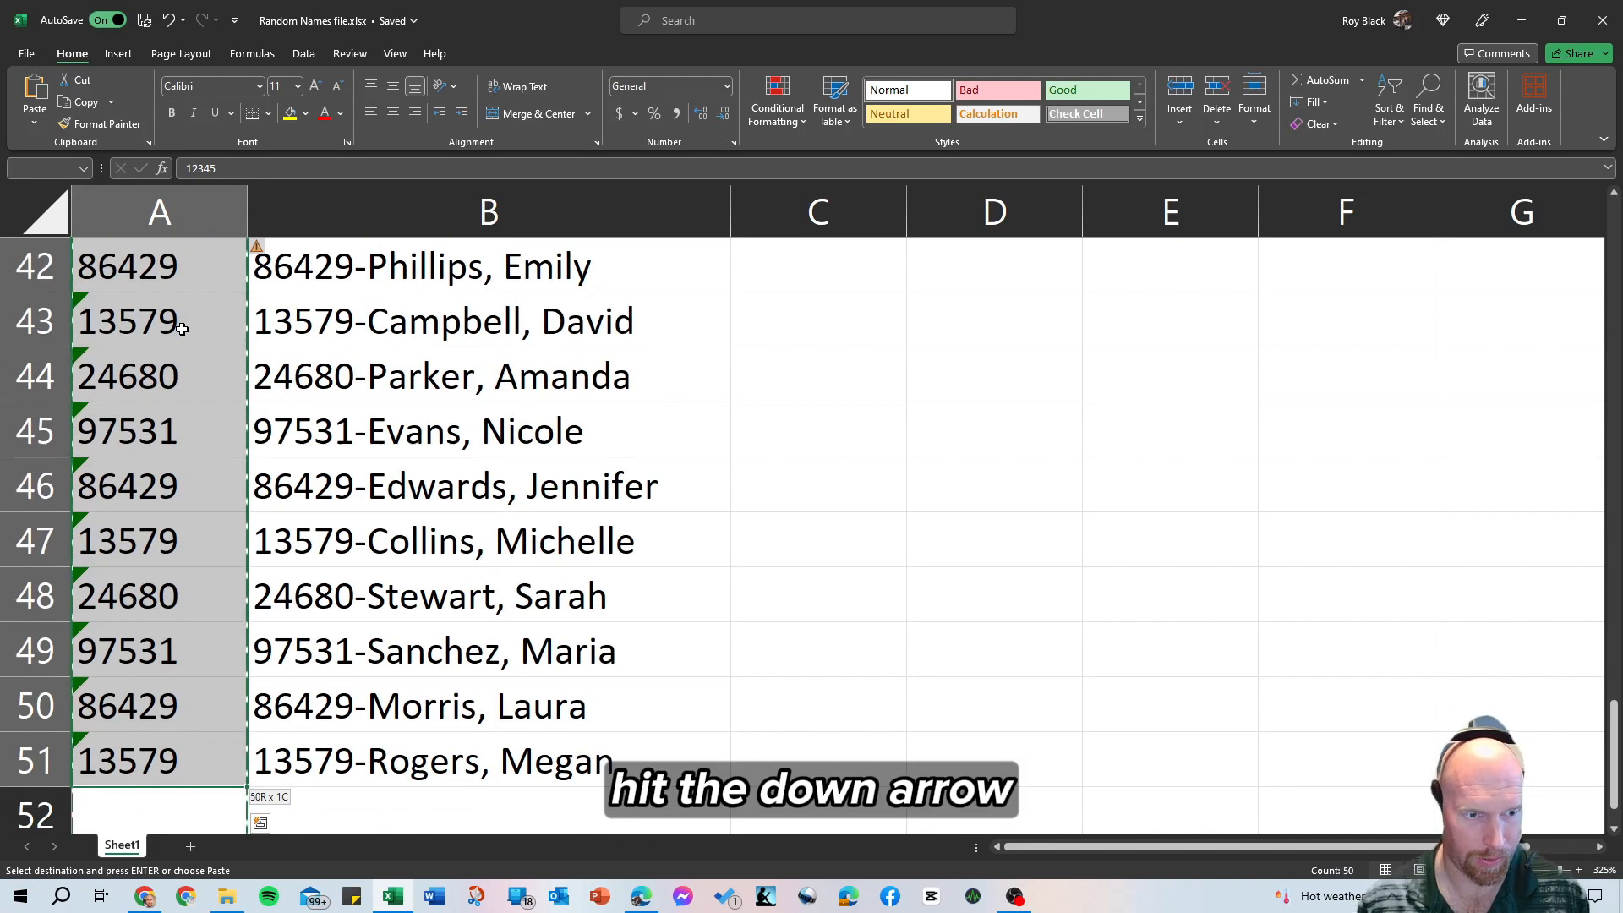
left_click(260, 250)
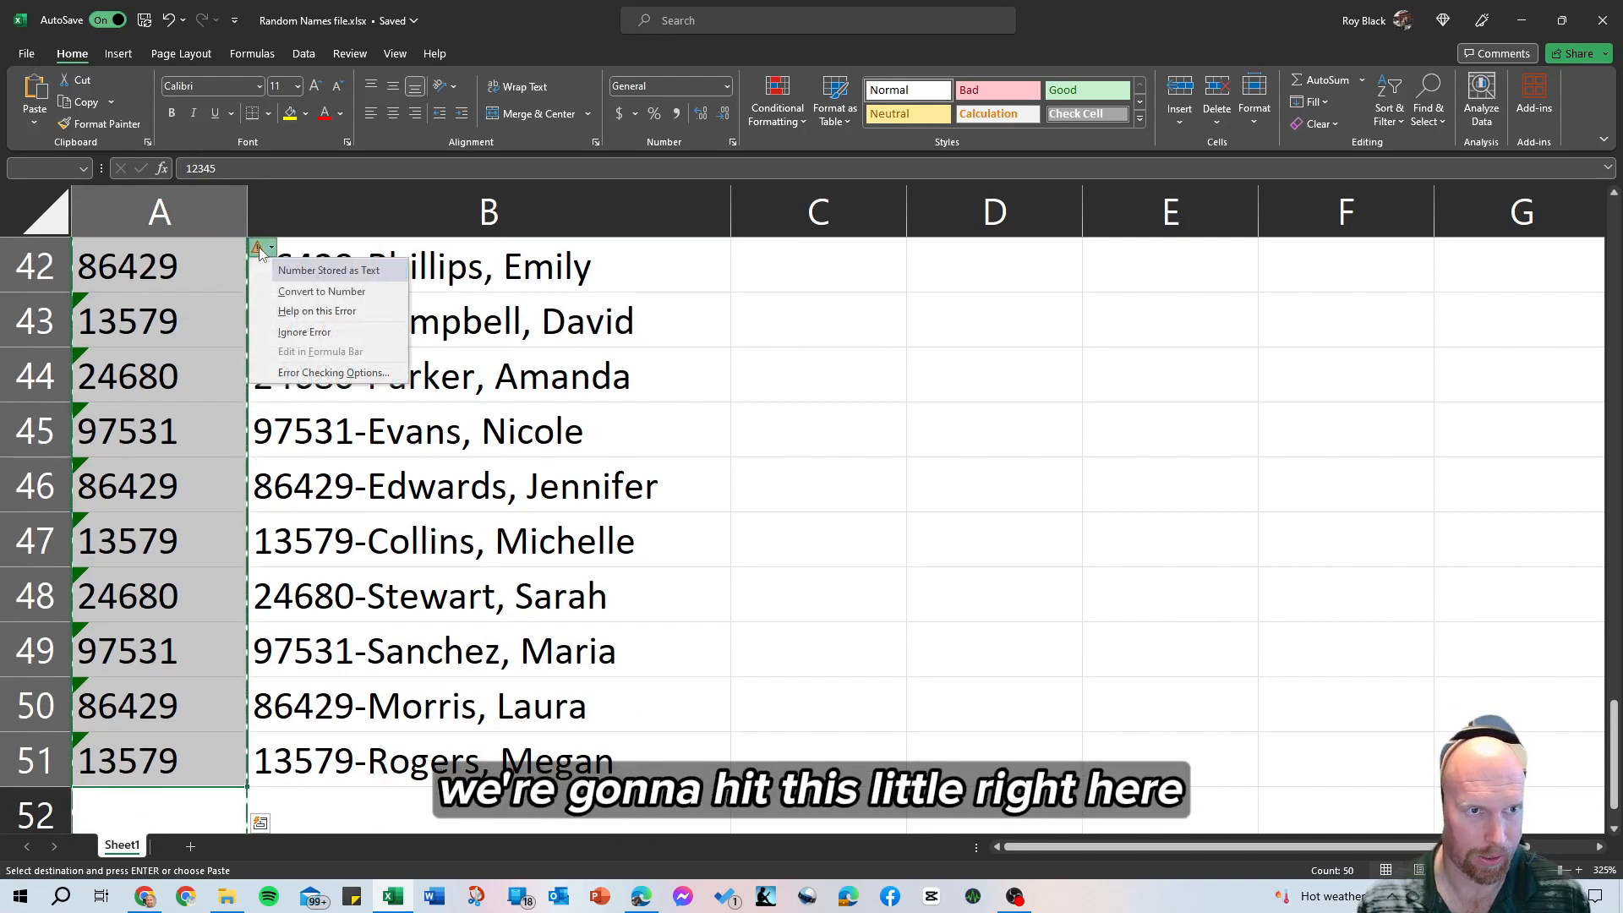
left_click(313, 291)
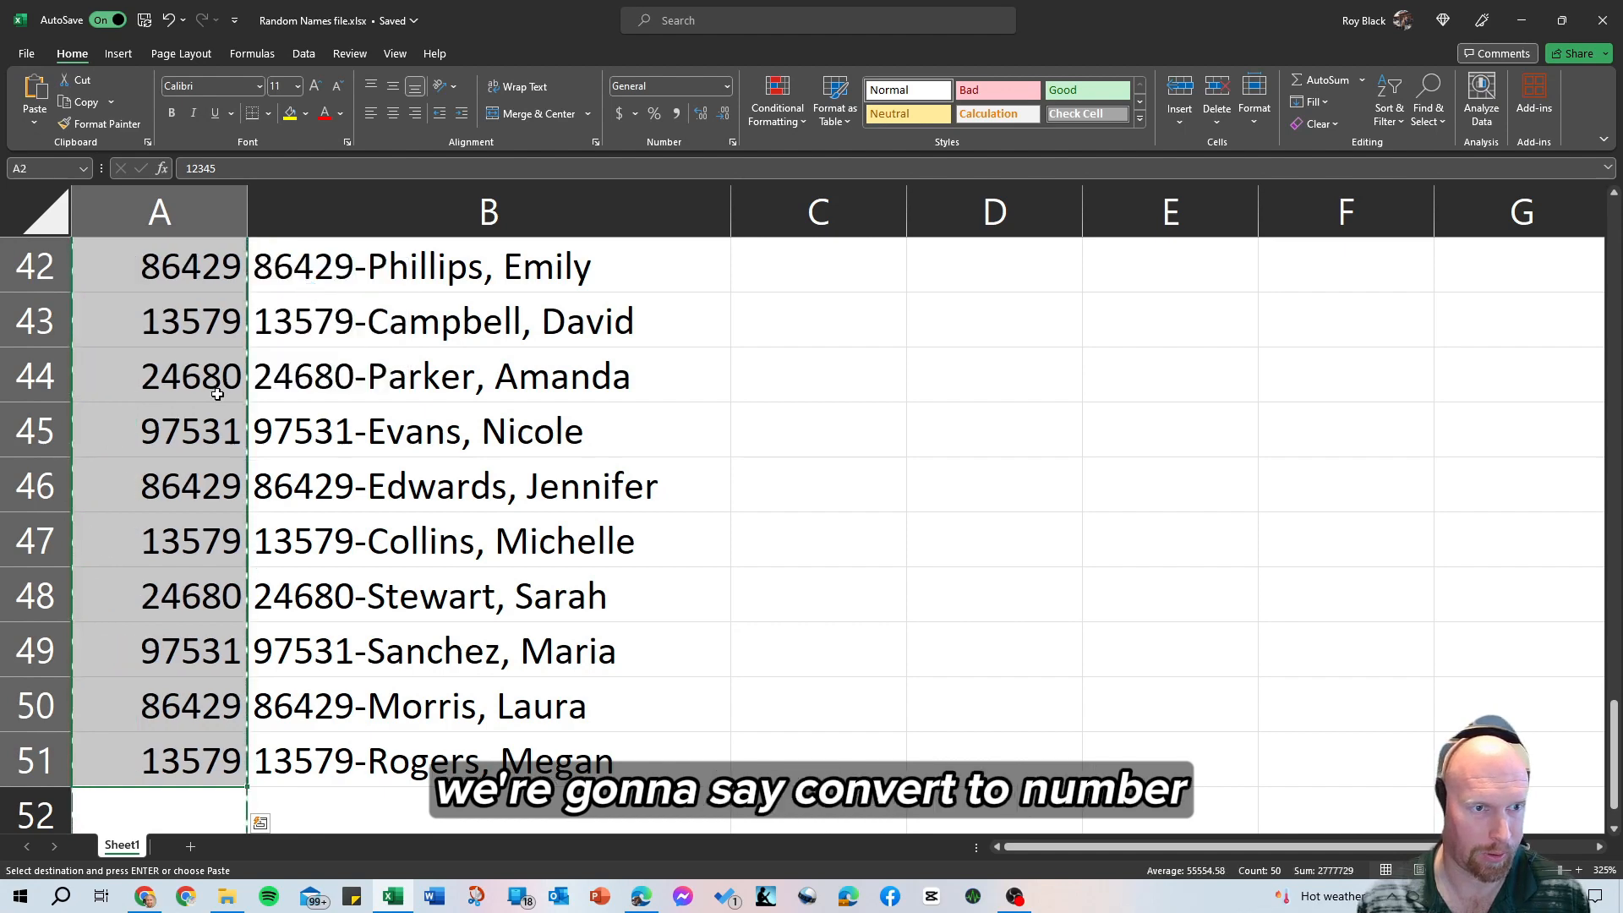
scroll(217, 395, "up", 11)
scroll(217, 395, "up", 3)
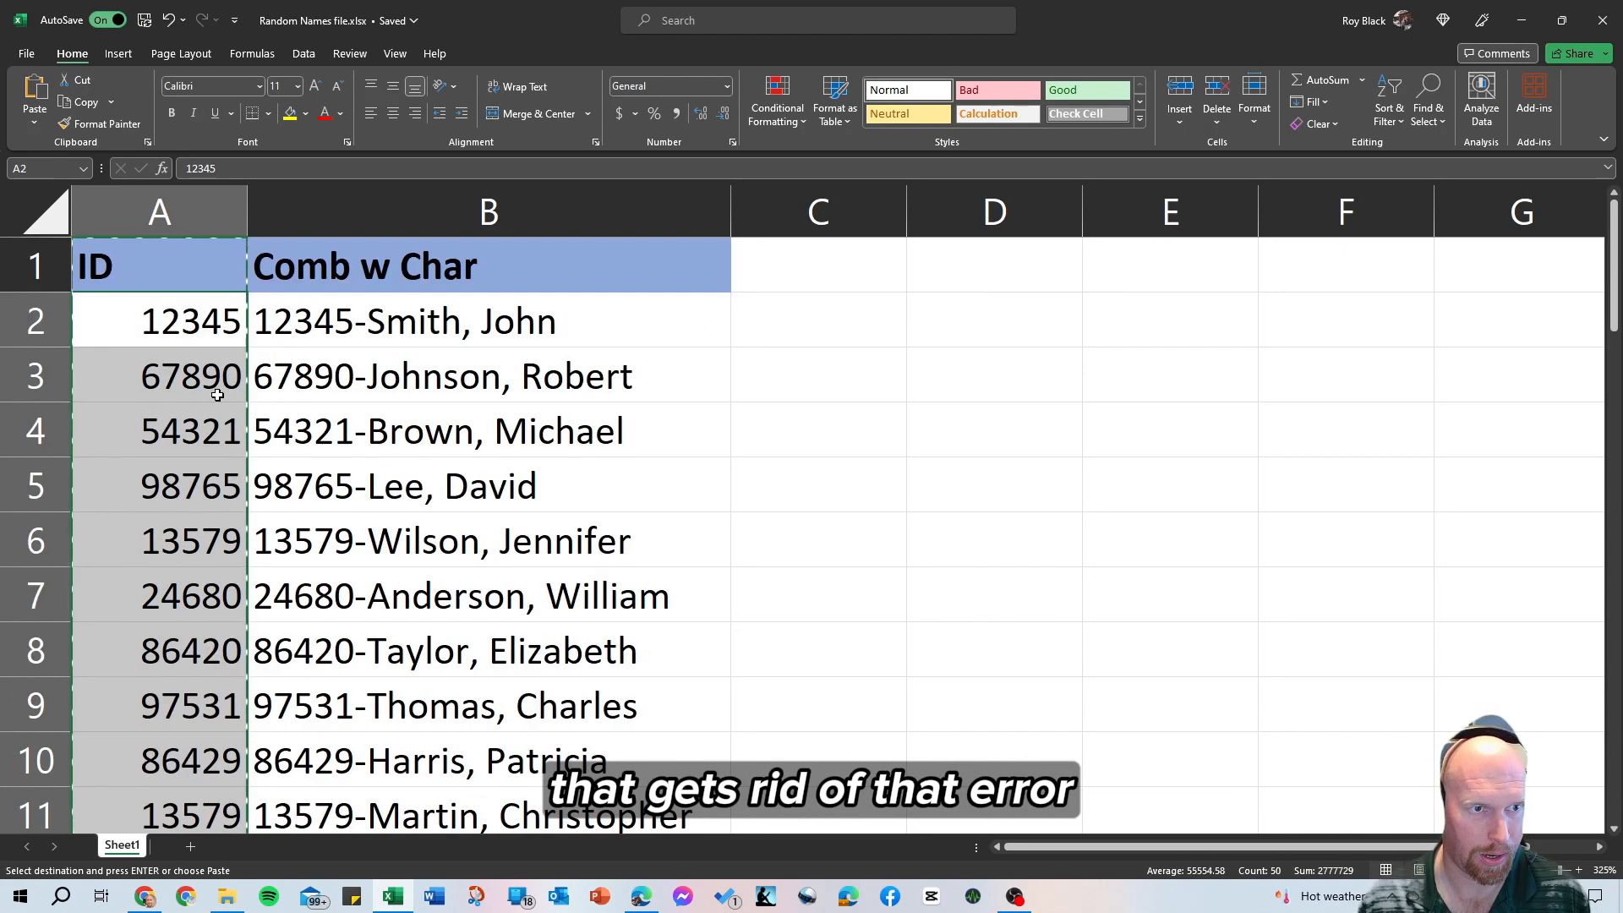
left_click(393, 113)
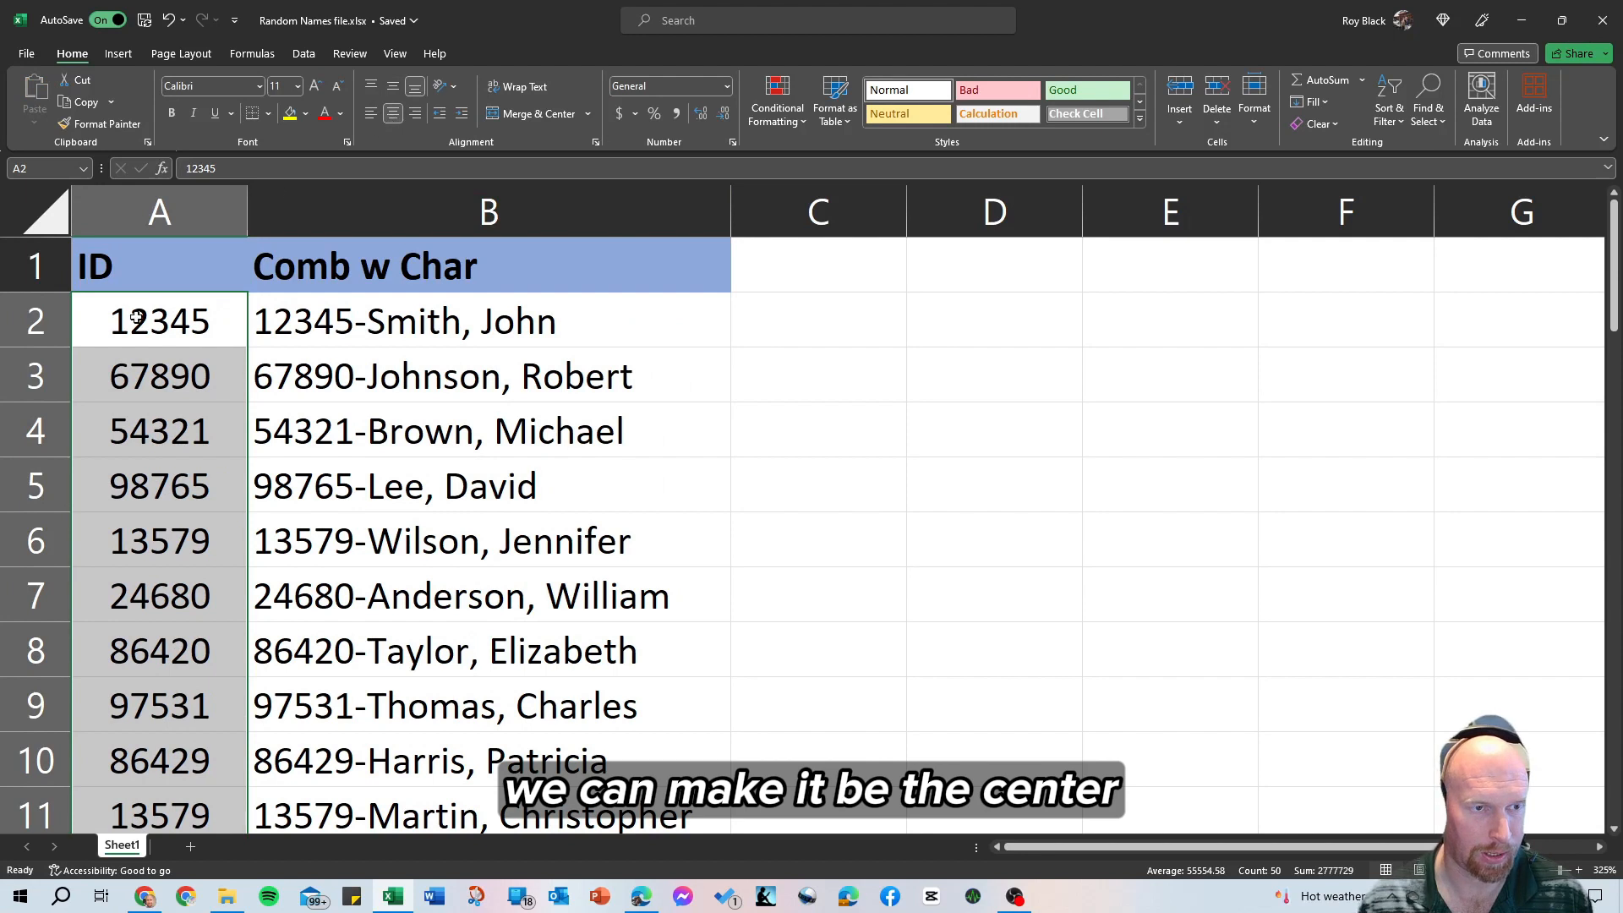
left_click(178, 213)
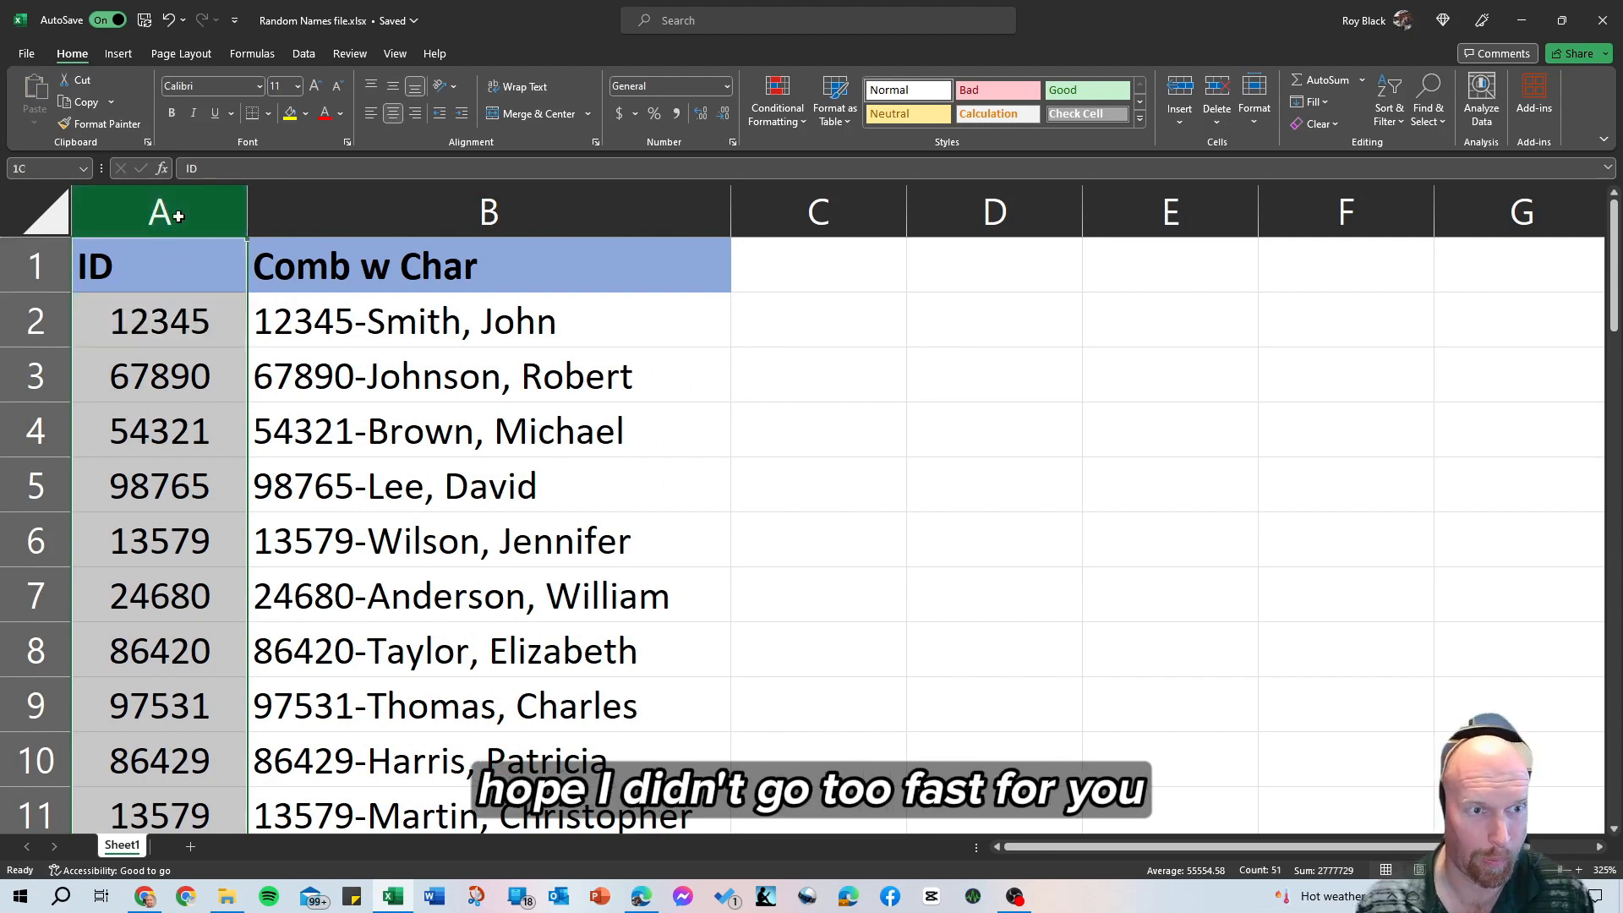
left_click(193, 311)
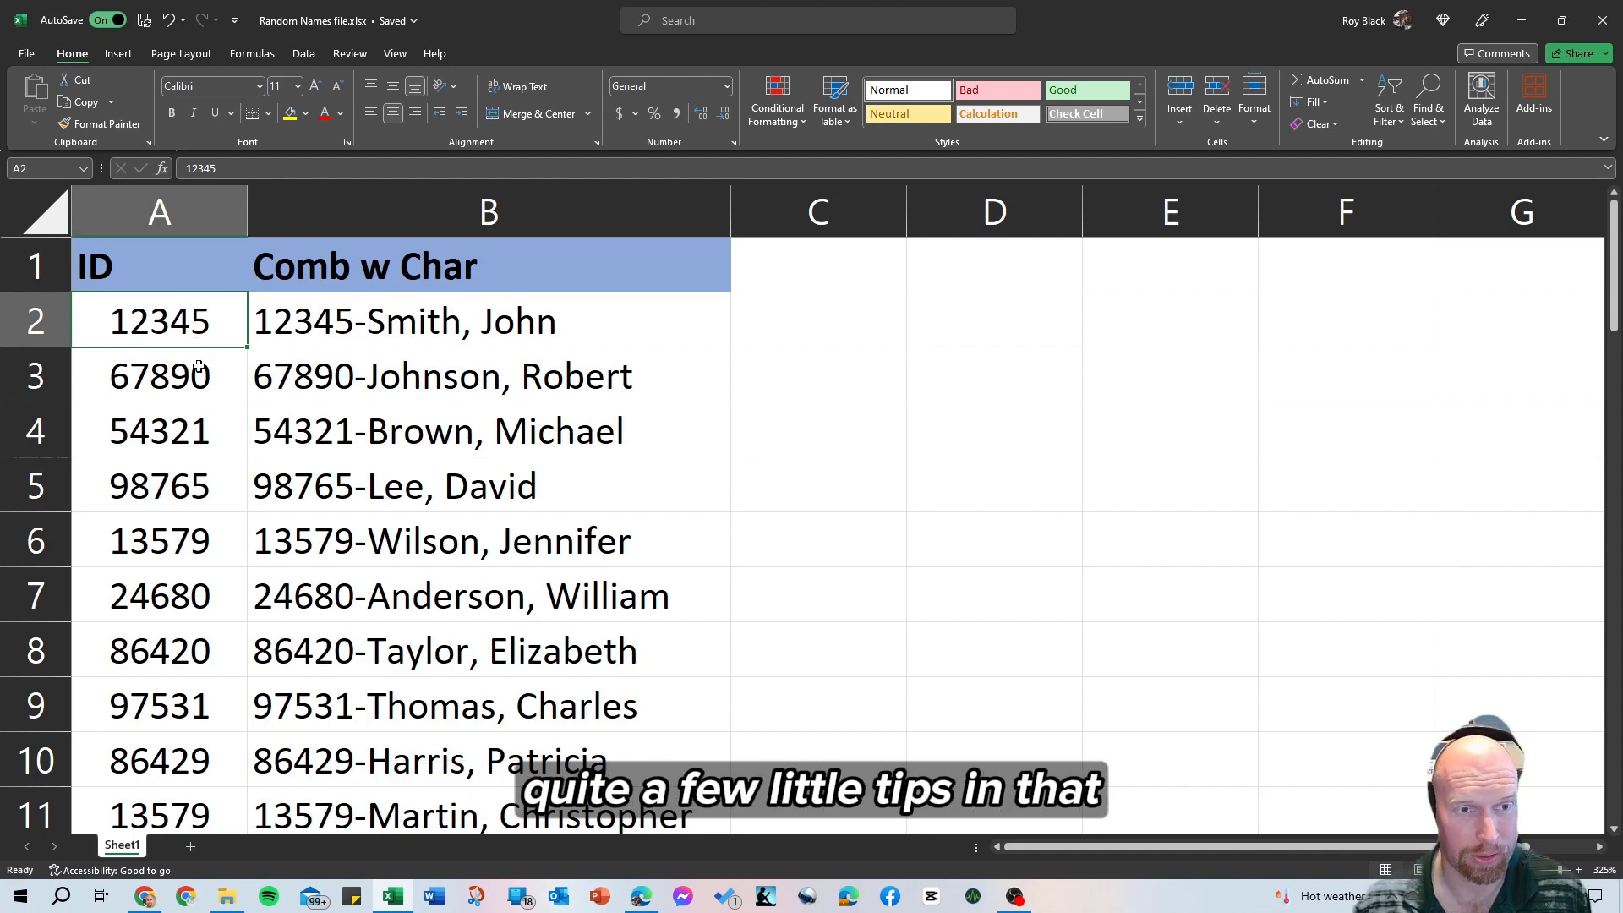
left_click(439, 328)
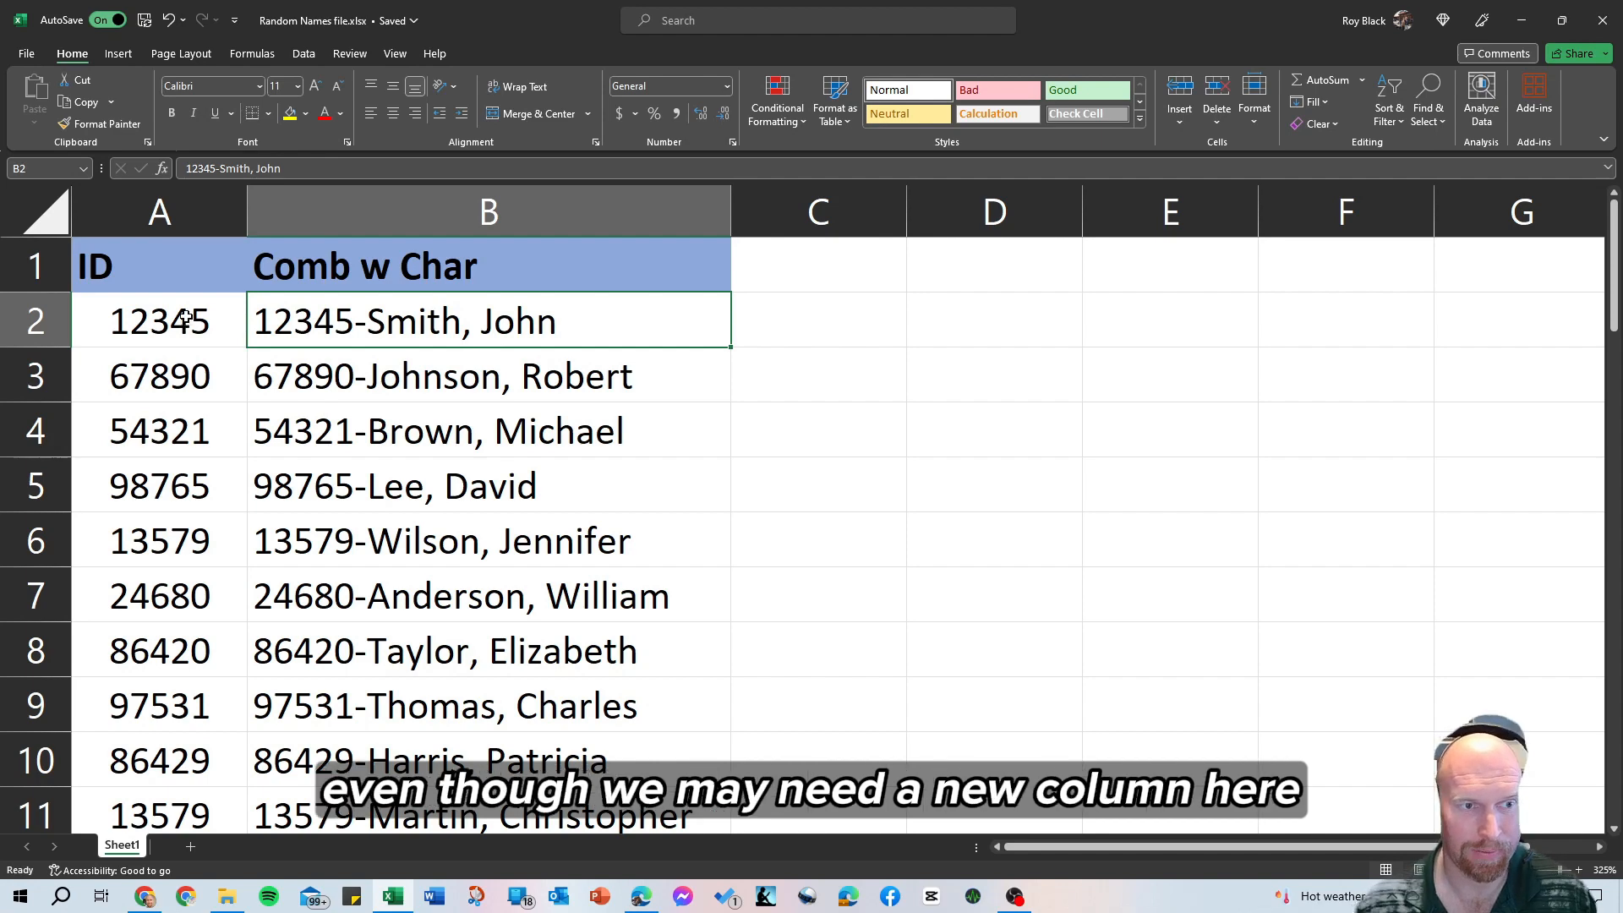
left_click(185, 329)
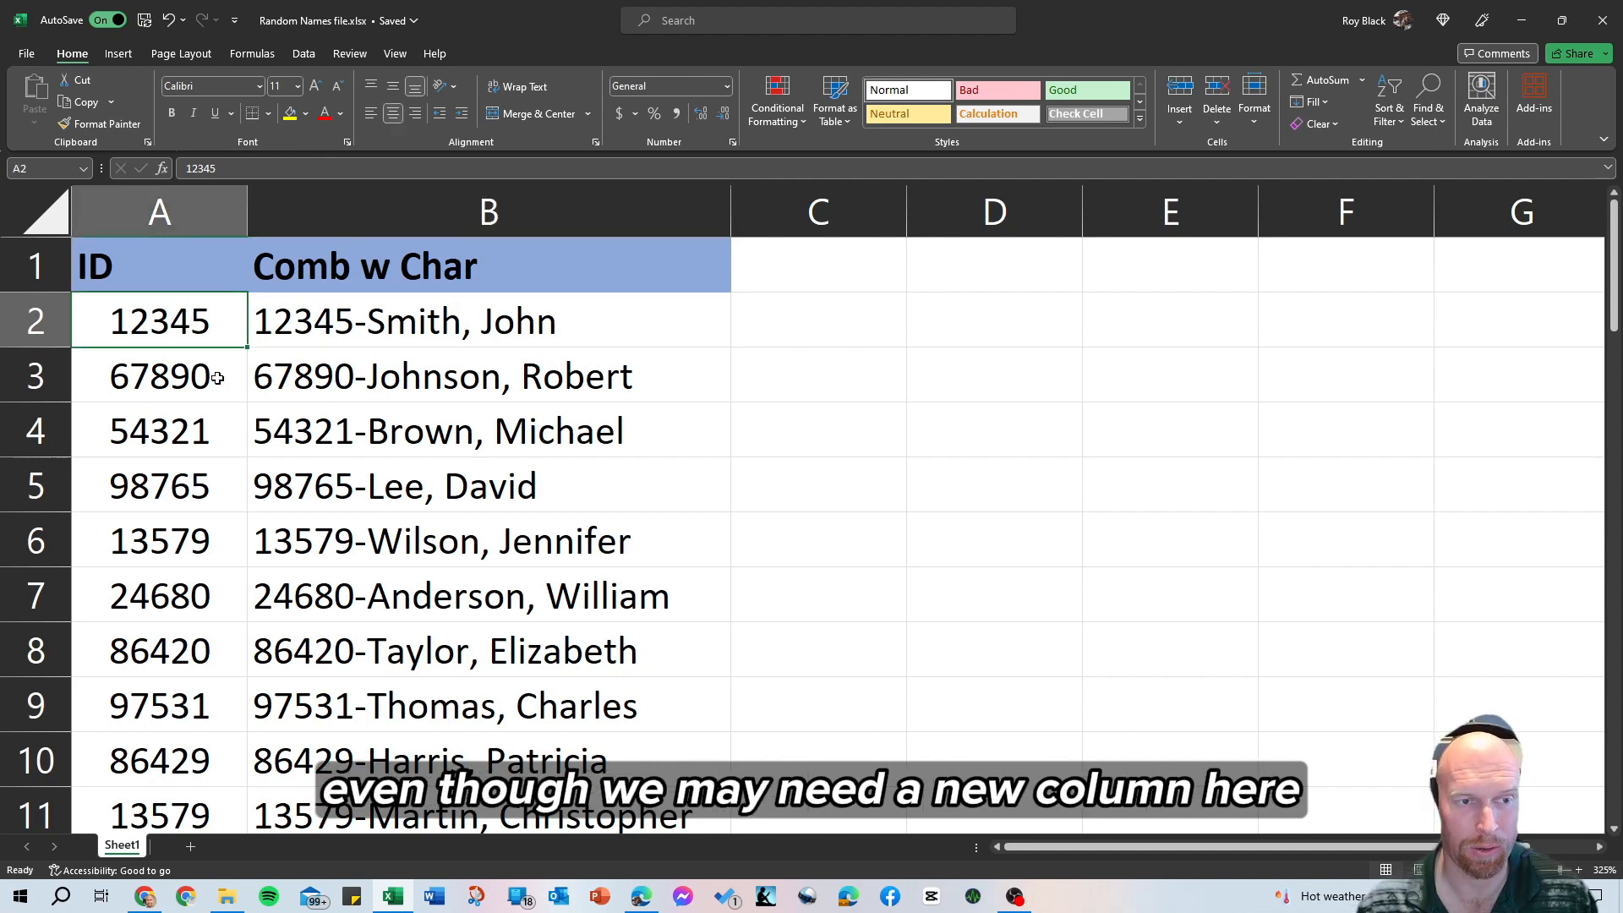
left_click(431, 211)
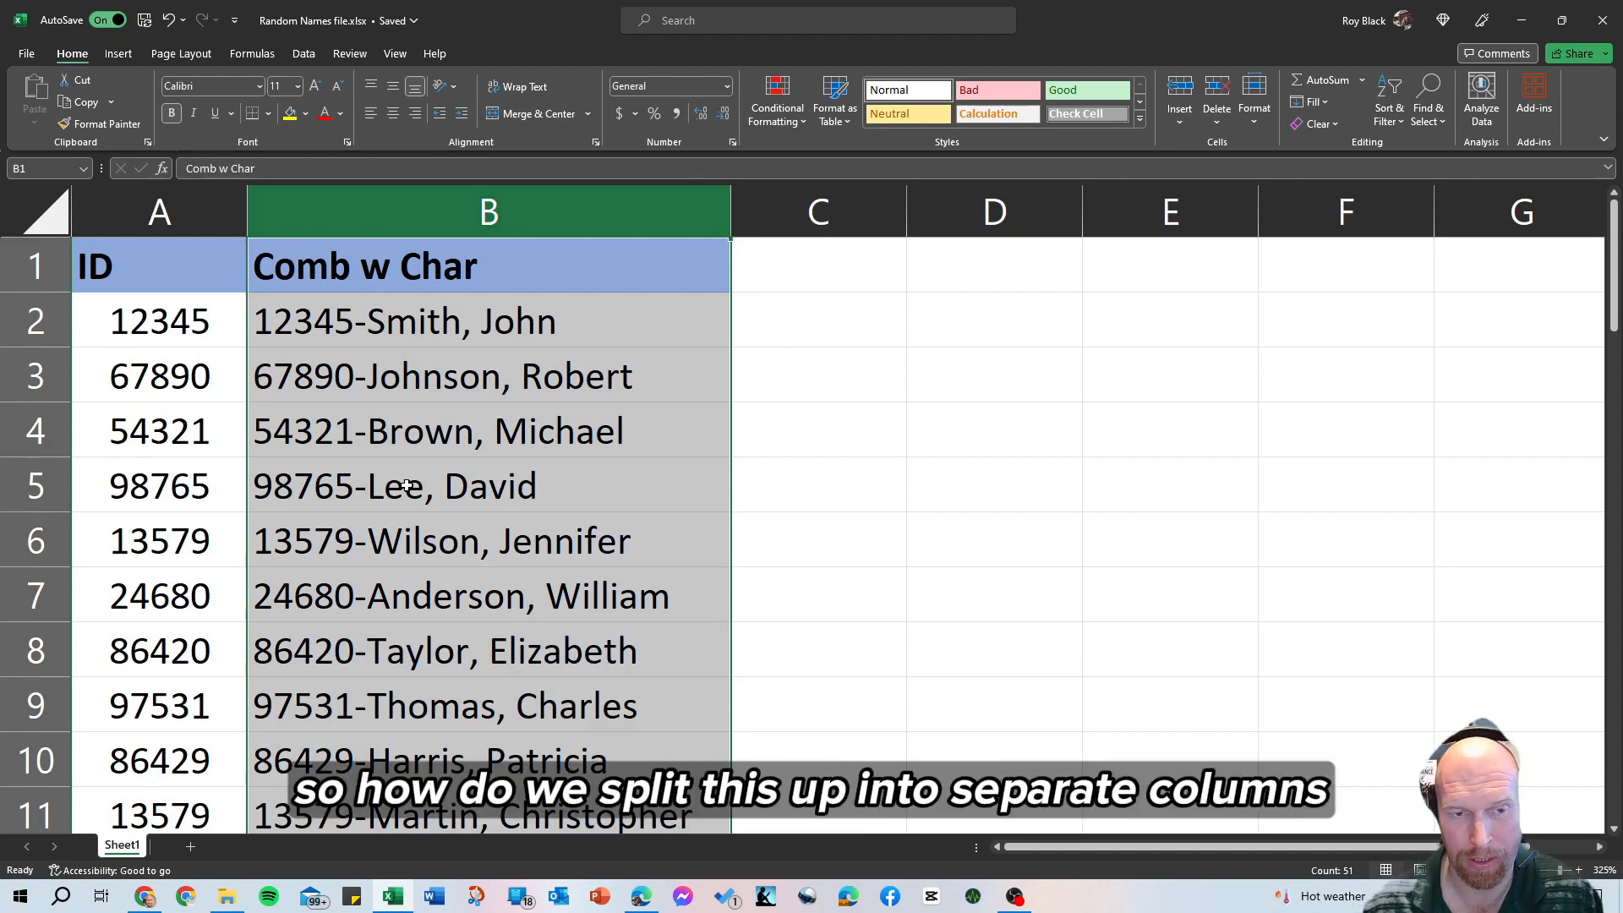
left_click(680, 445)
left_click(779, 314)
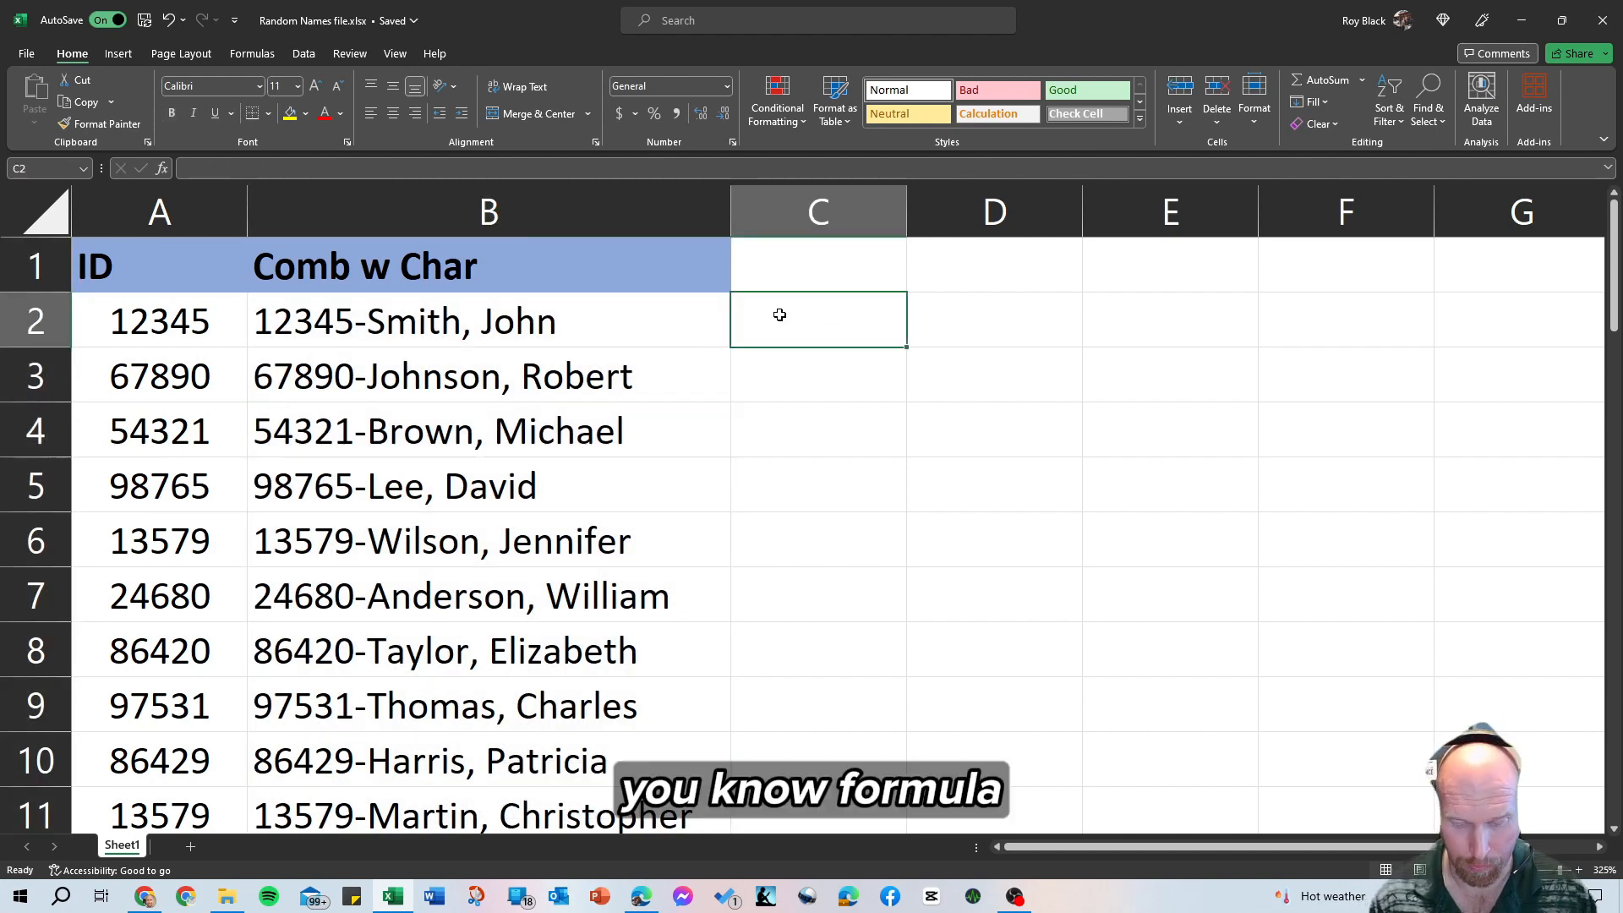
type("=ri")
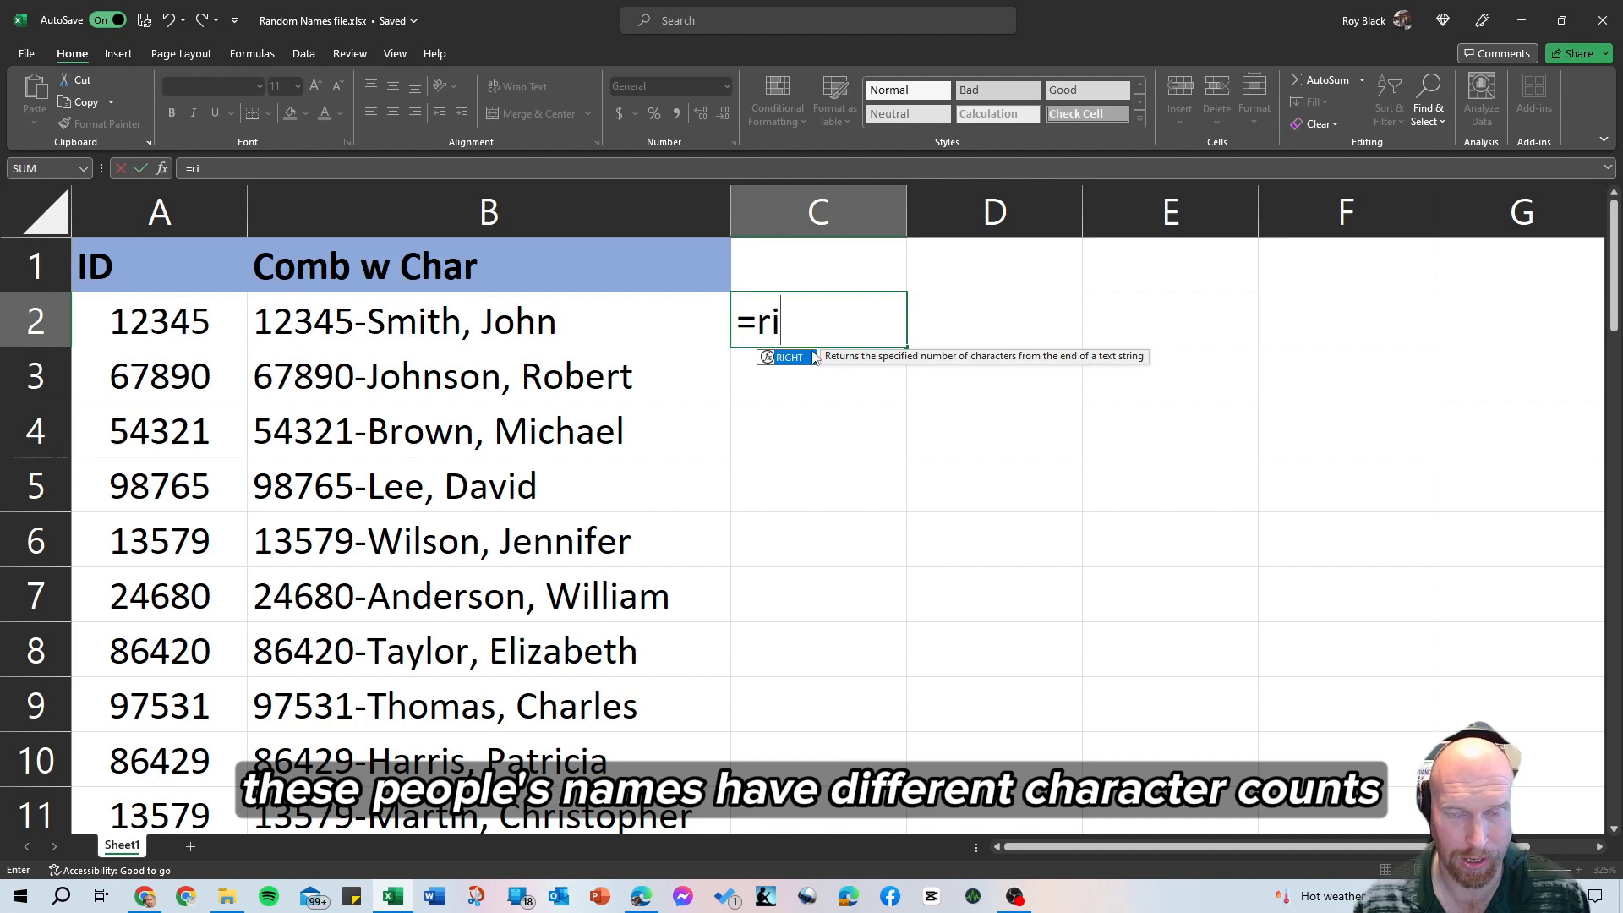
key("BackSpace")
key("BackSpace")
key("BackSpace")
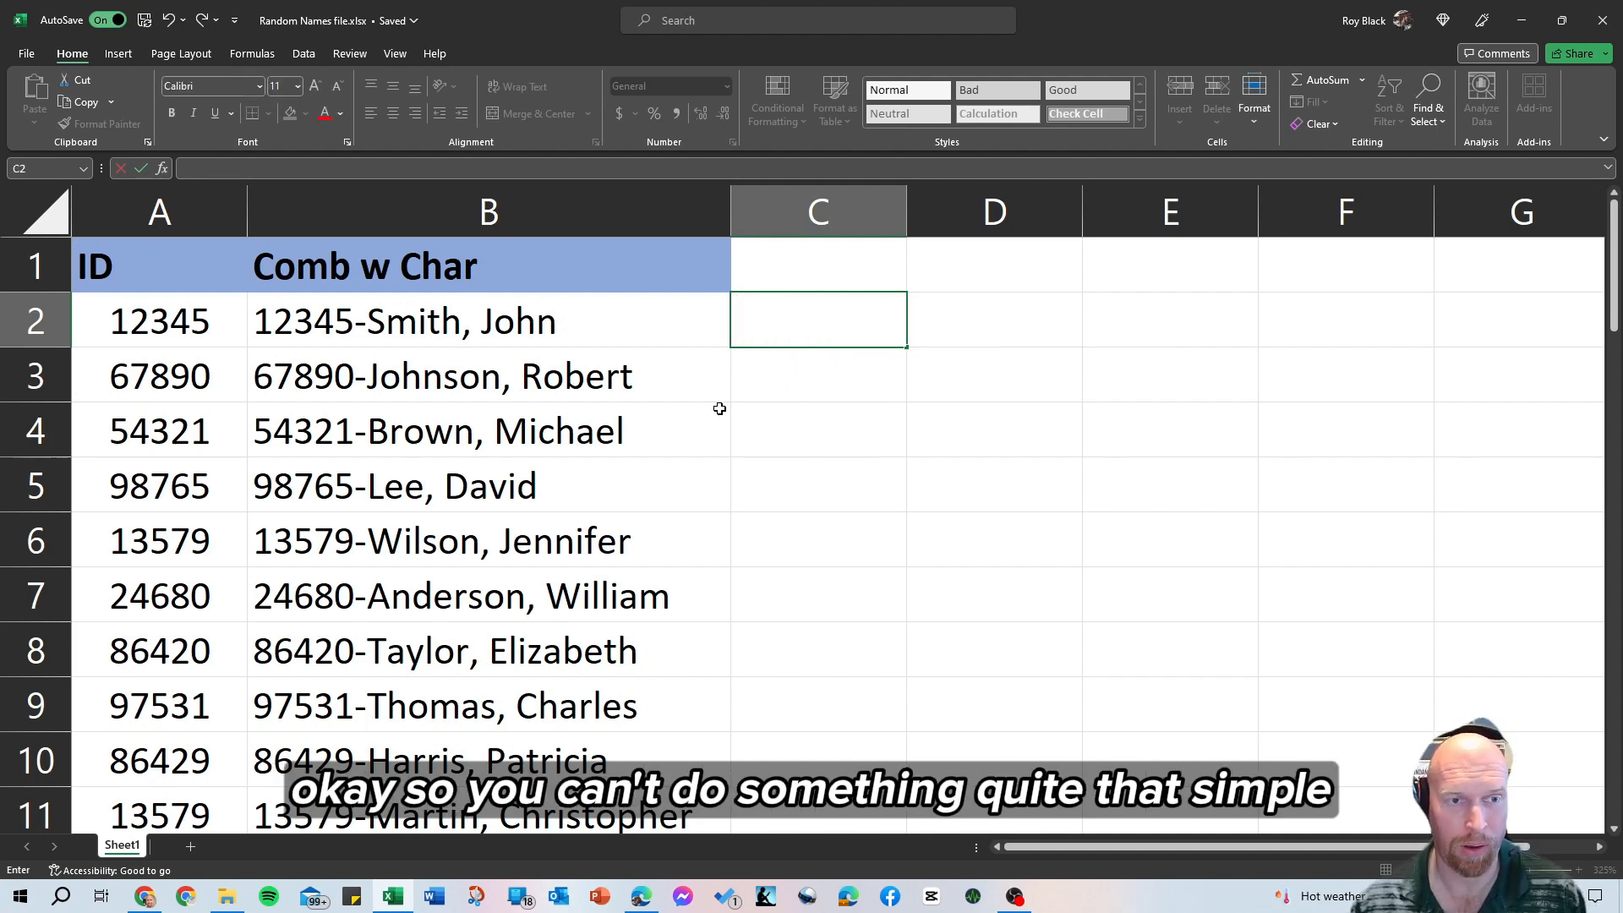
left_click(667, 372)
Start Text to Columns on the Comb w Char column with Fixed width as the original data type
left_click(482, 206)
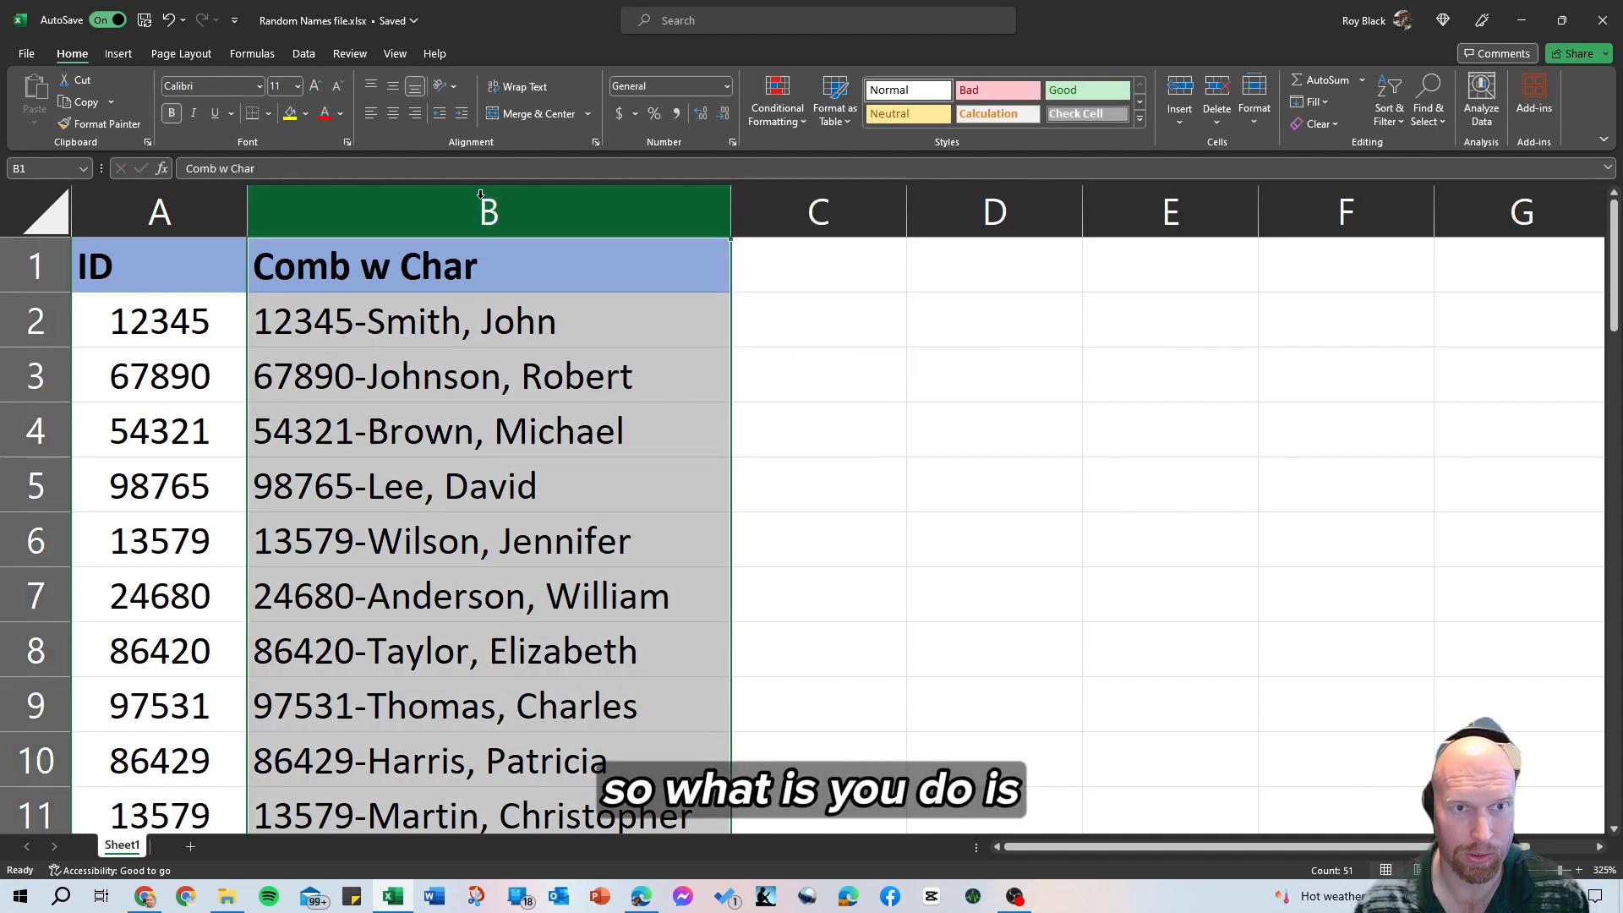
left_click(299, 54)
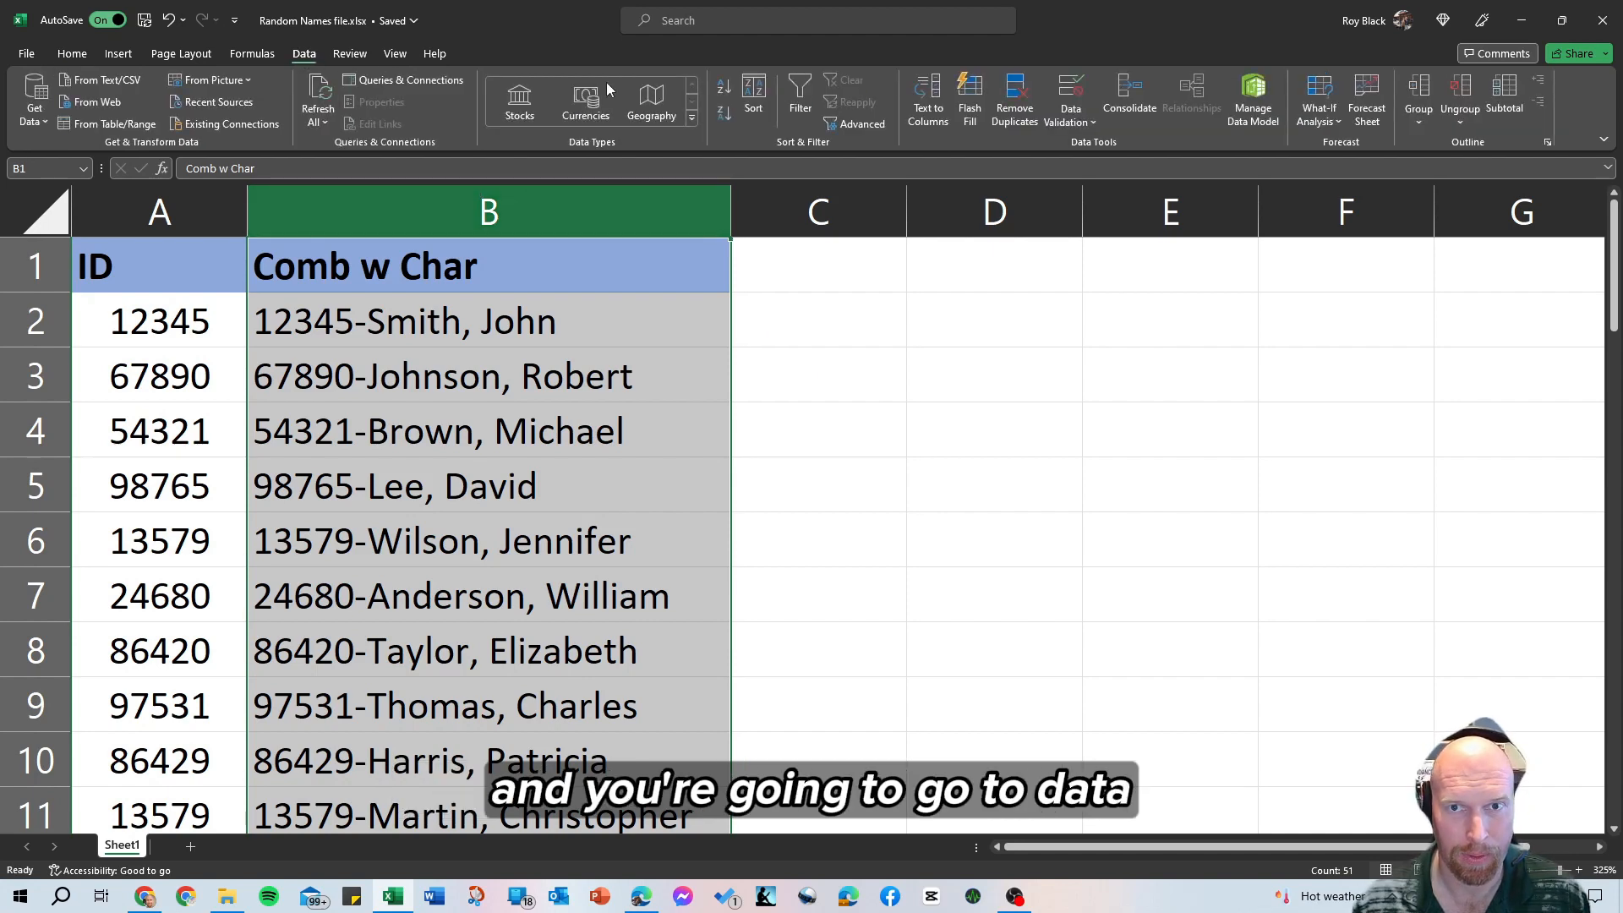
left_click(925, 100)
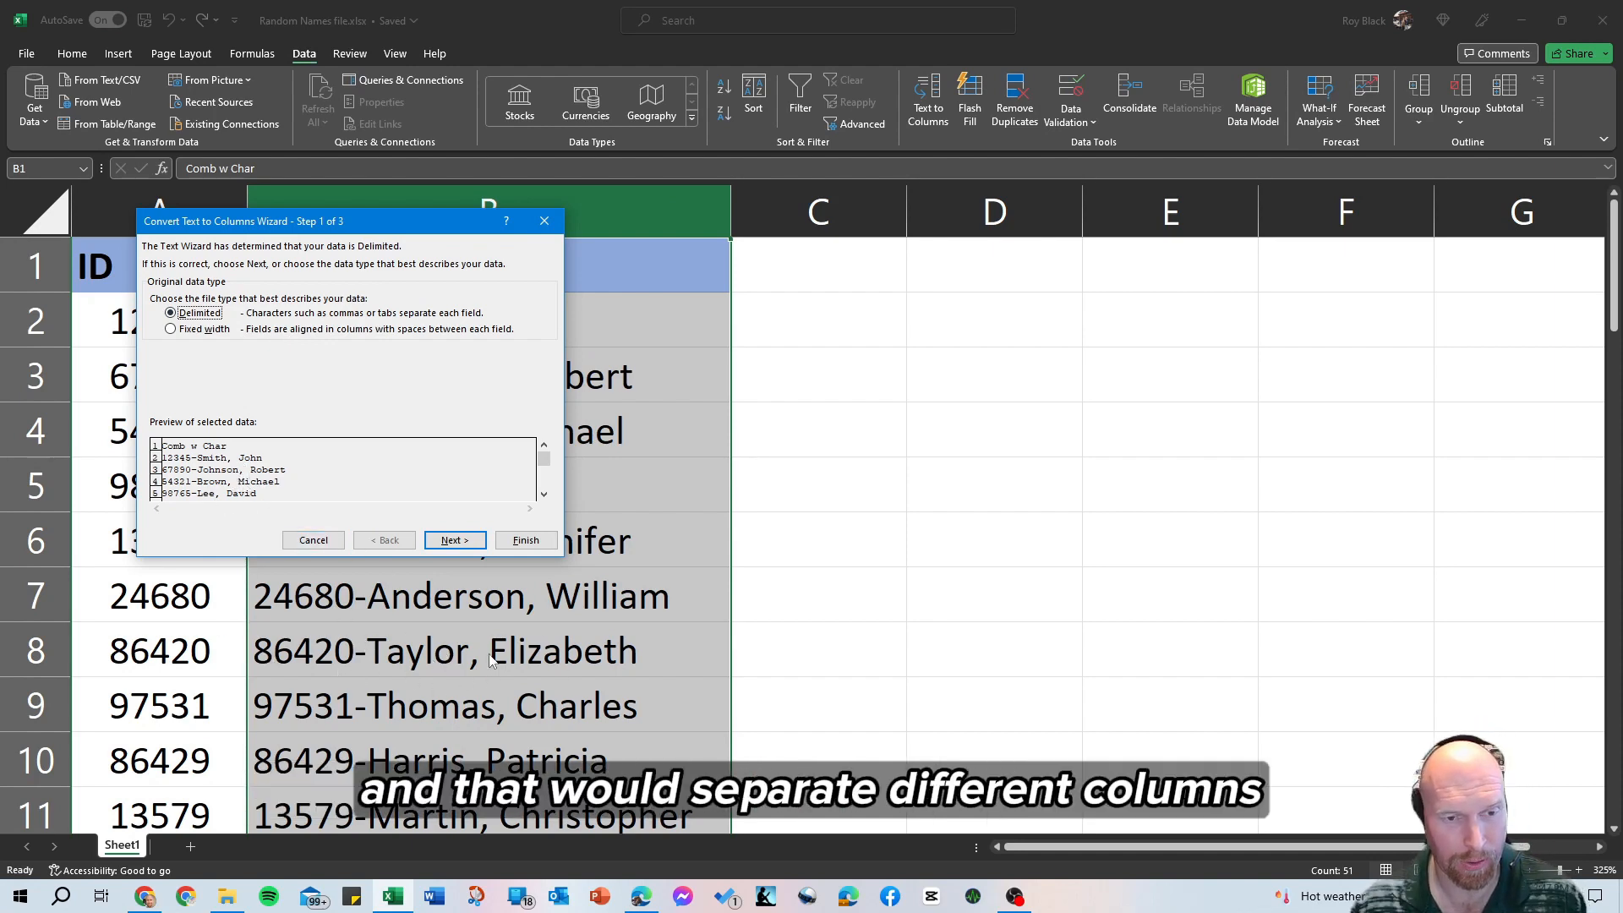
left_click(172, 329)
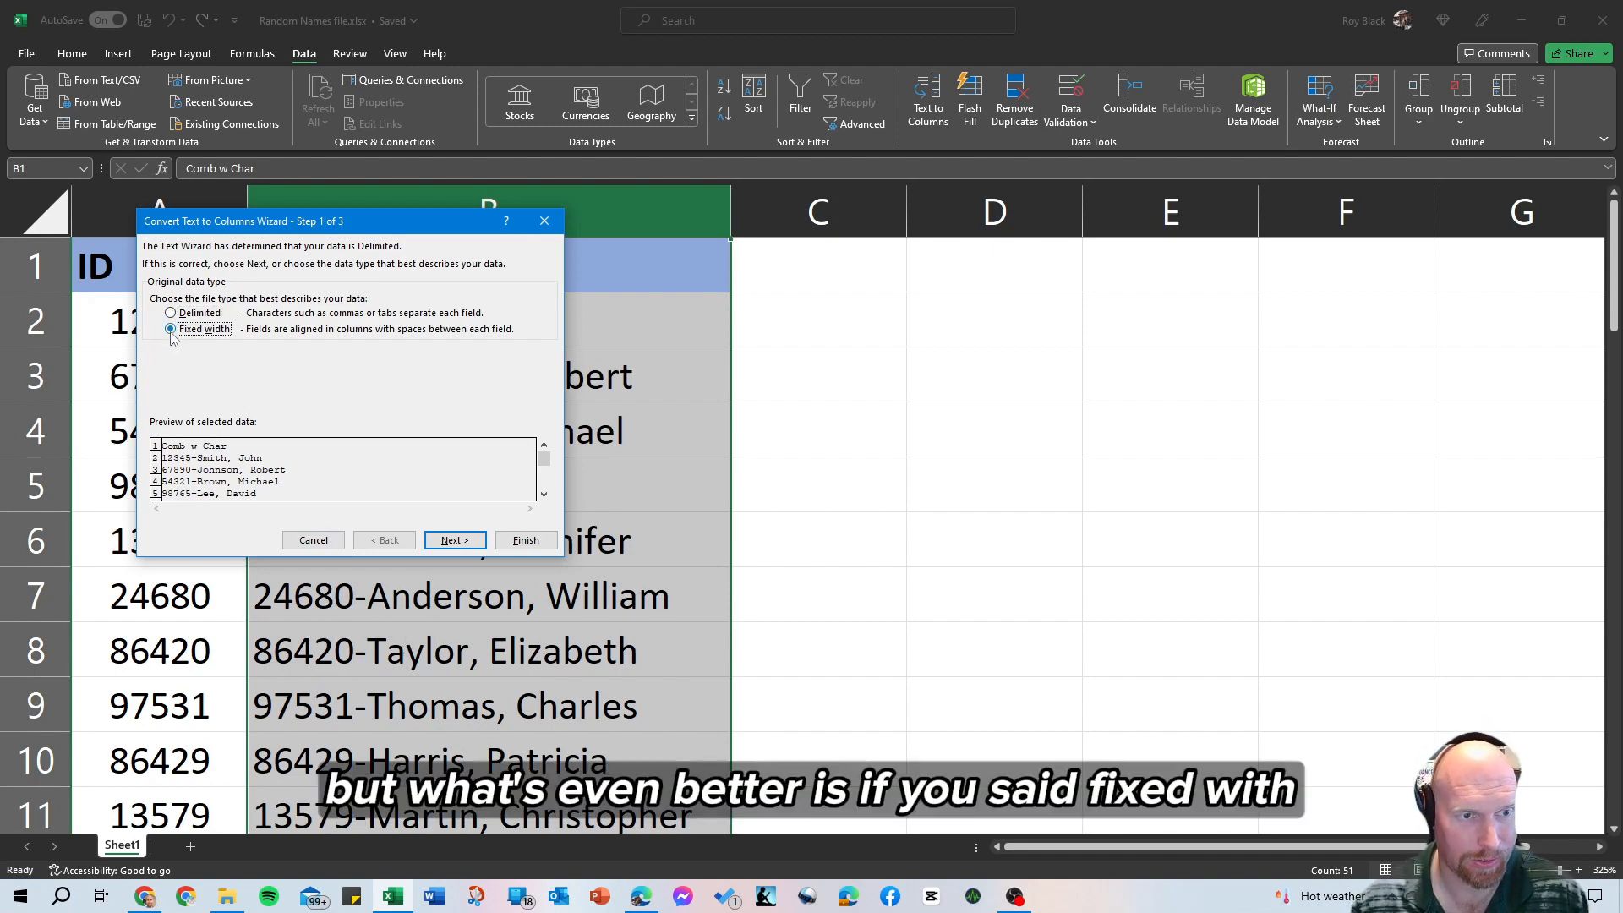
left_click(448, 540)
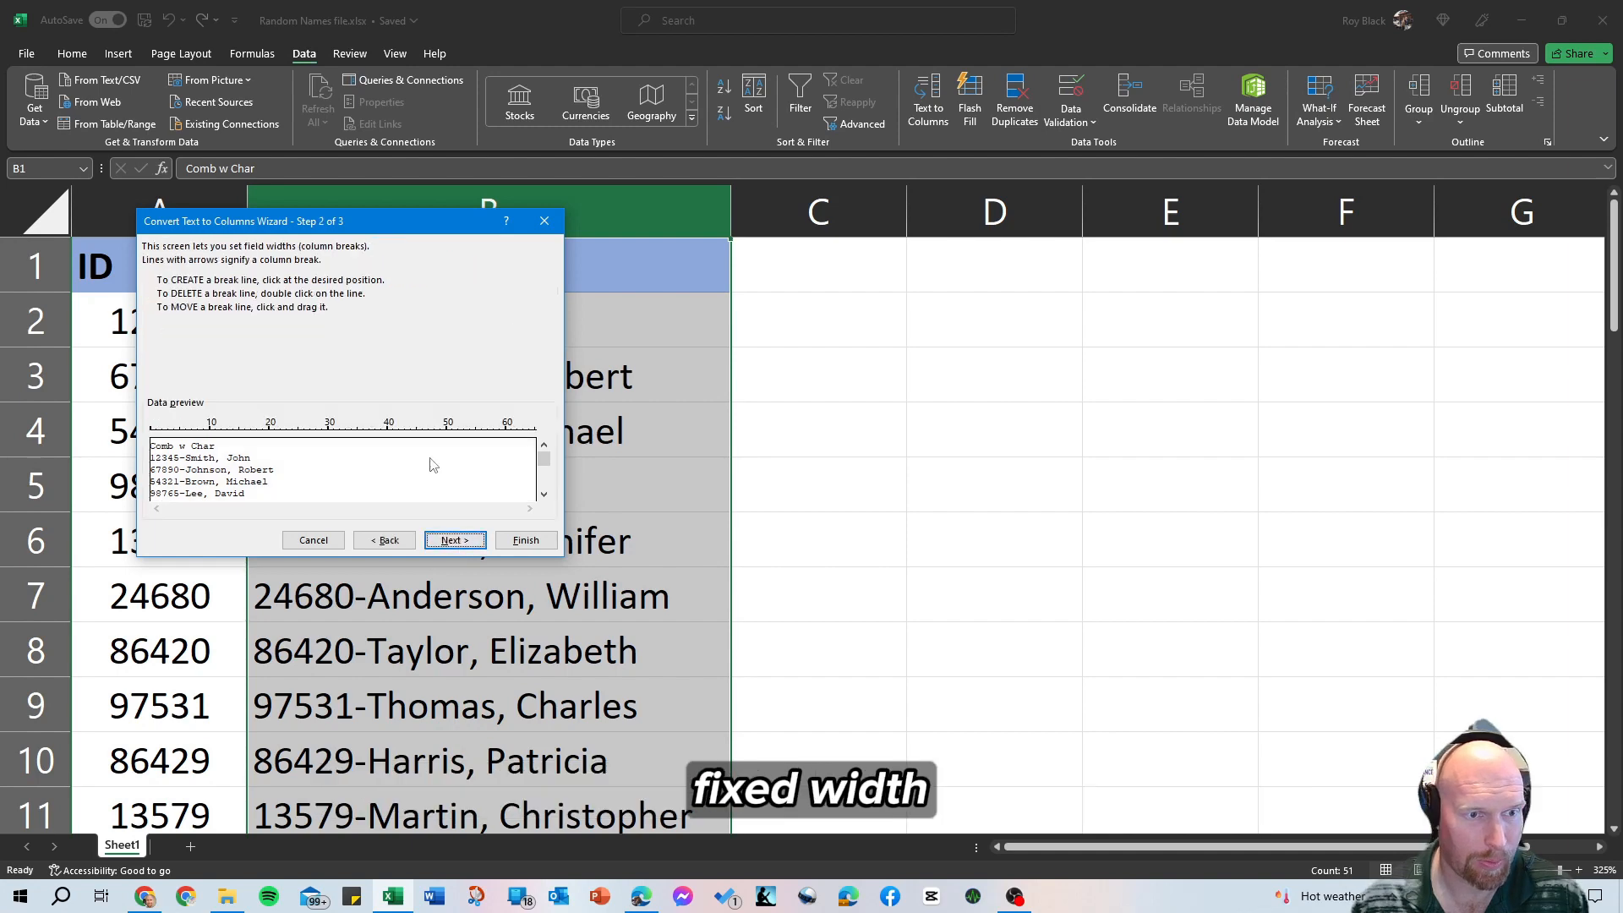
Place column breaks directly before and after the dash, then finish the split with General format and destination $B$1
left_click(178, 452)
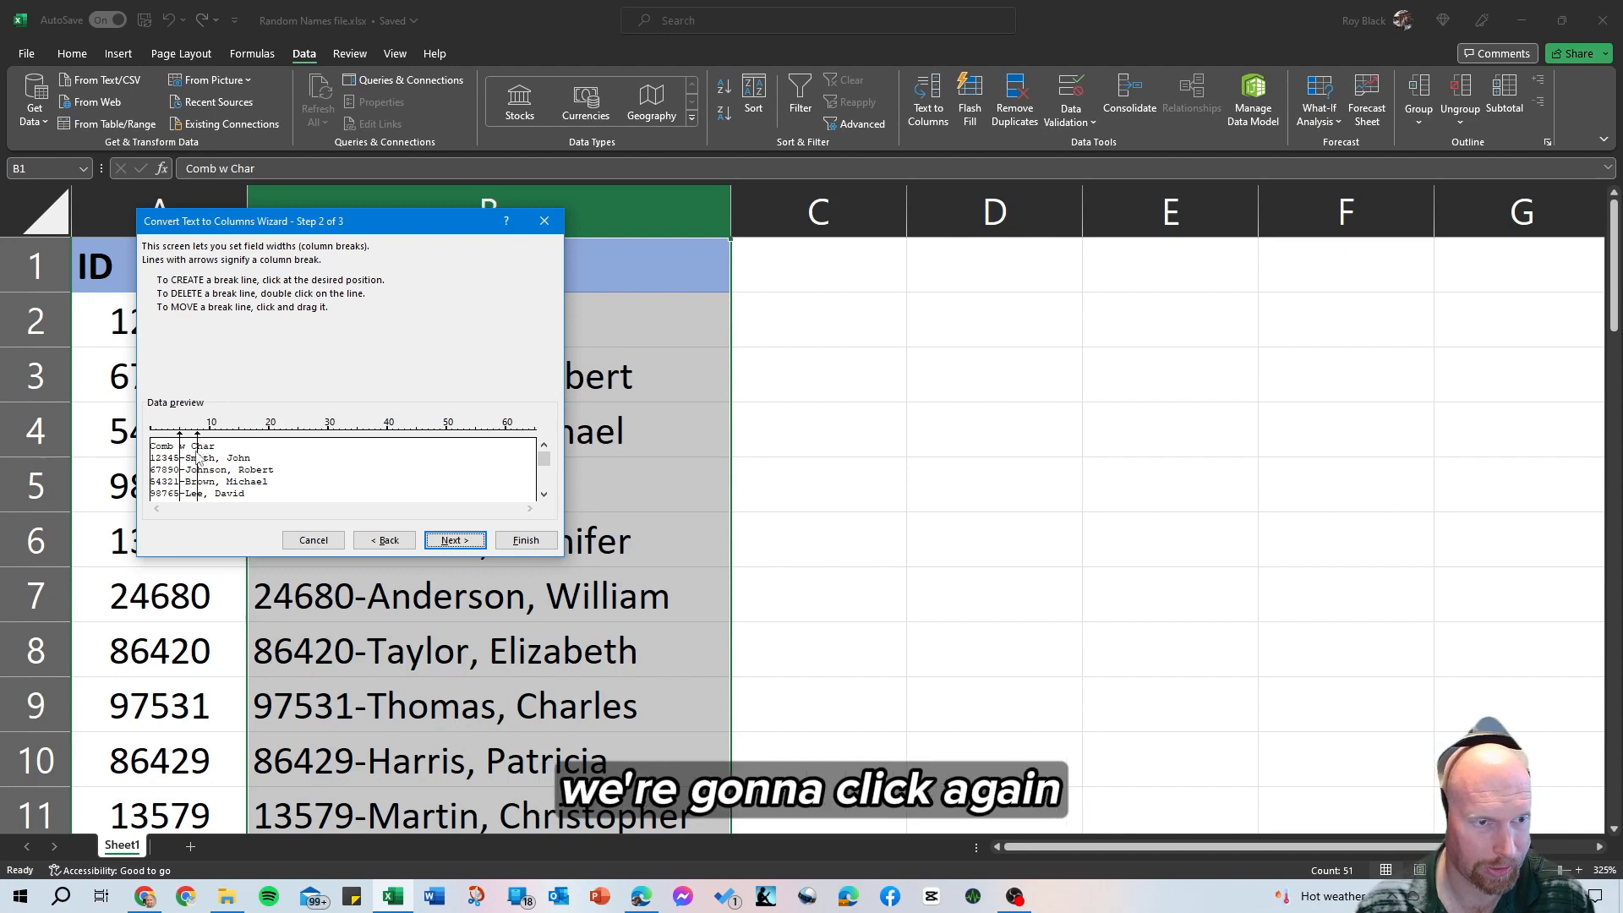
left_click_drag(192, 458, 185, 457)
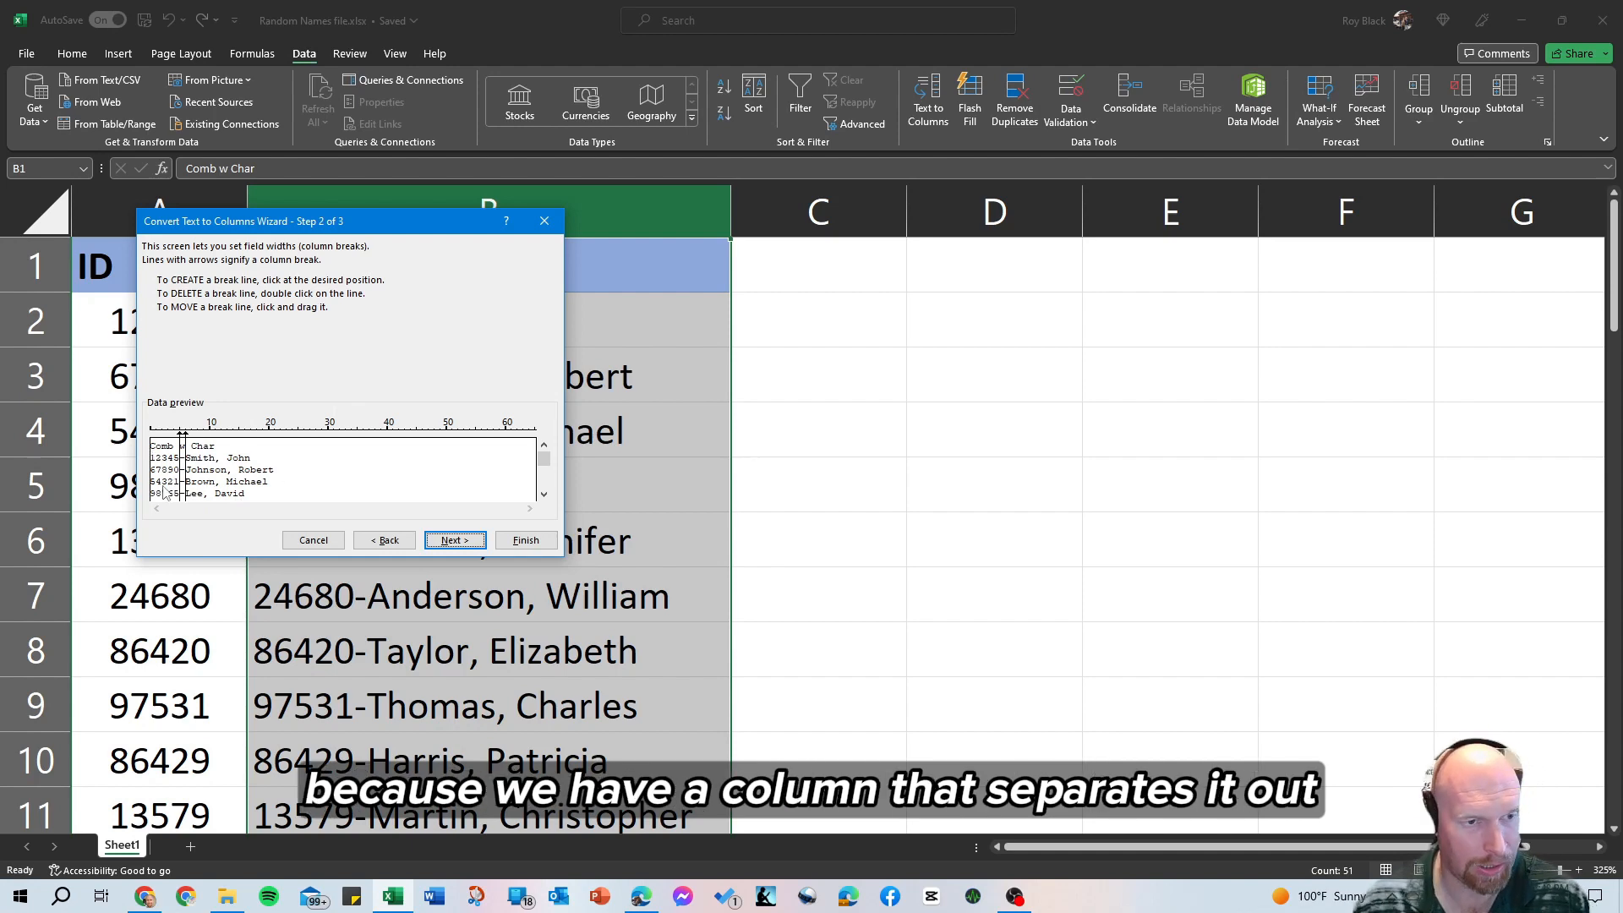
left_click(450, 541)
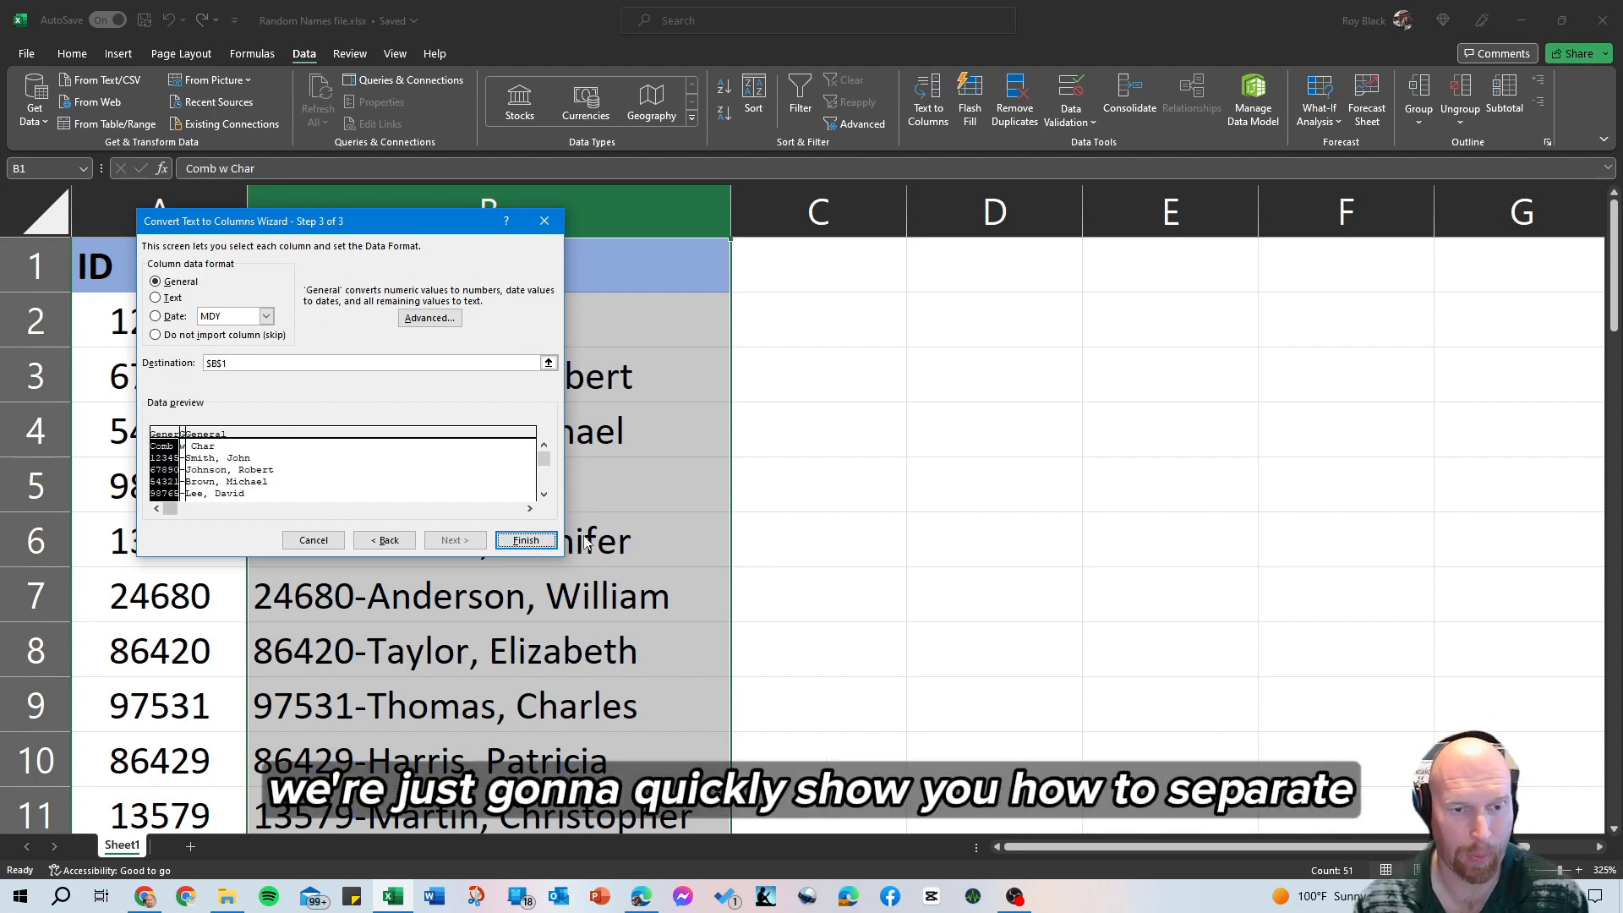
left_click(526, 541)
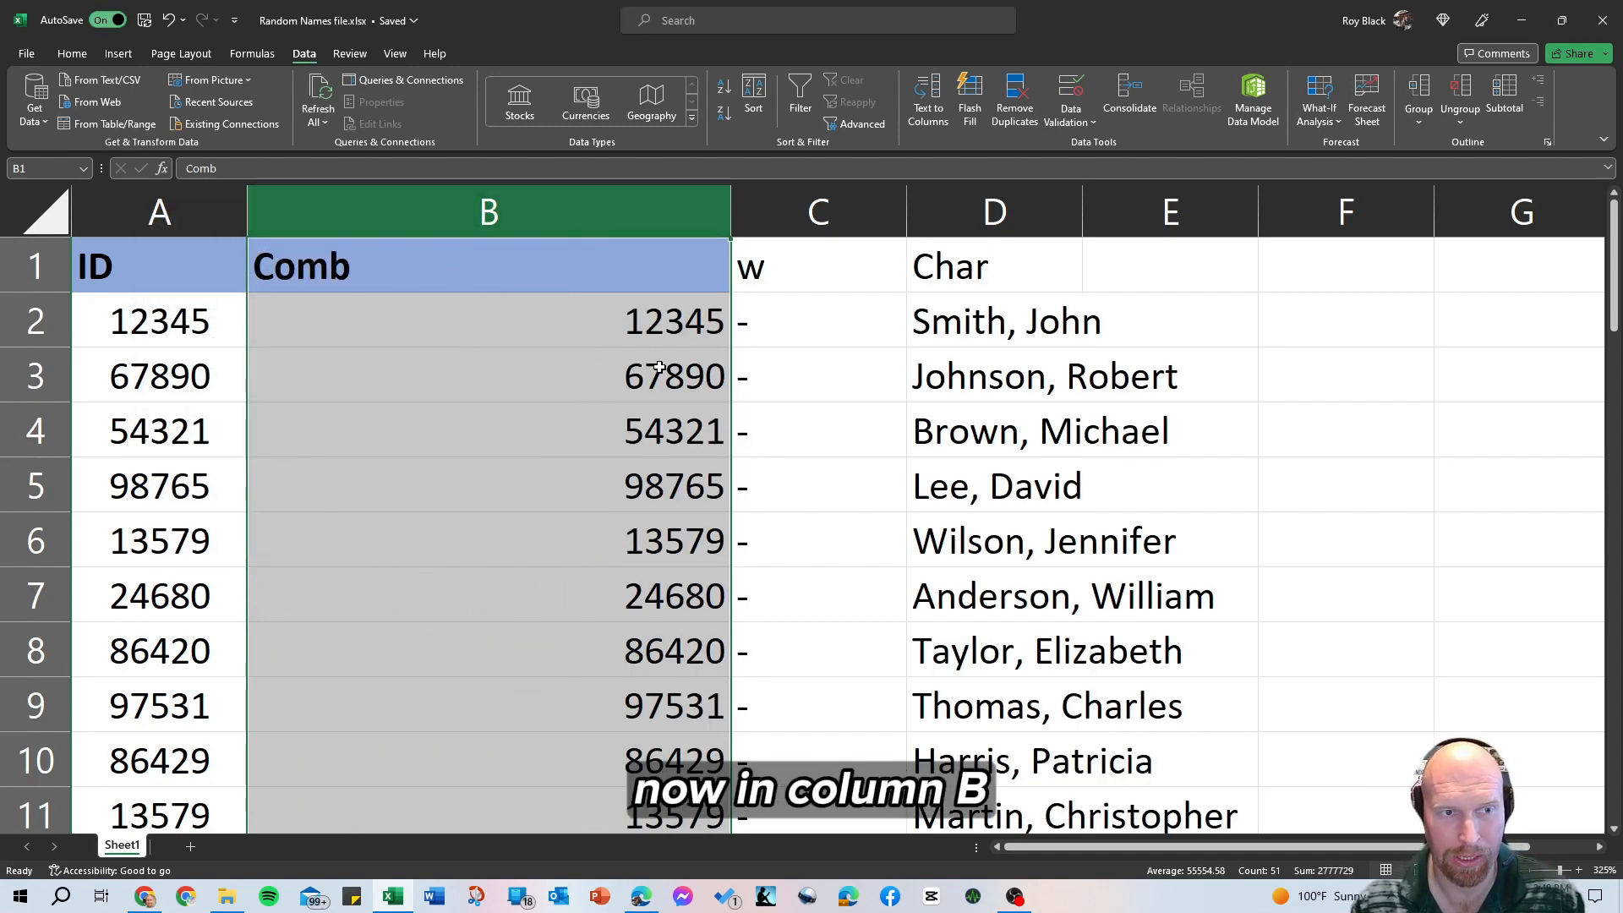
Rename the headers of the split columns in B1, C1 and D1 as ID, Dash and Name
left_click(352, 290)
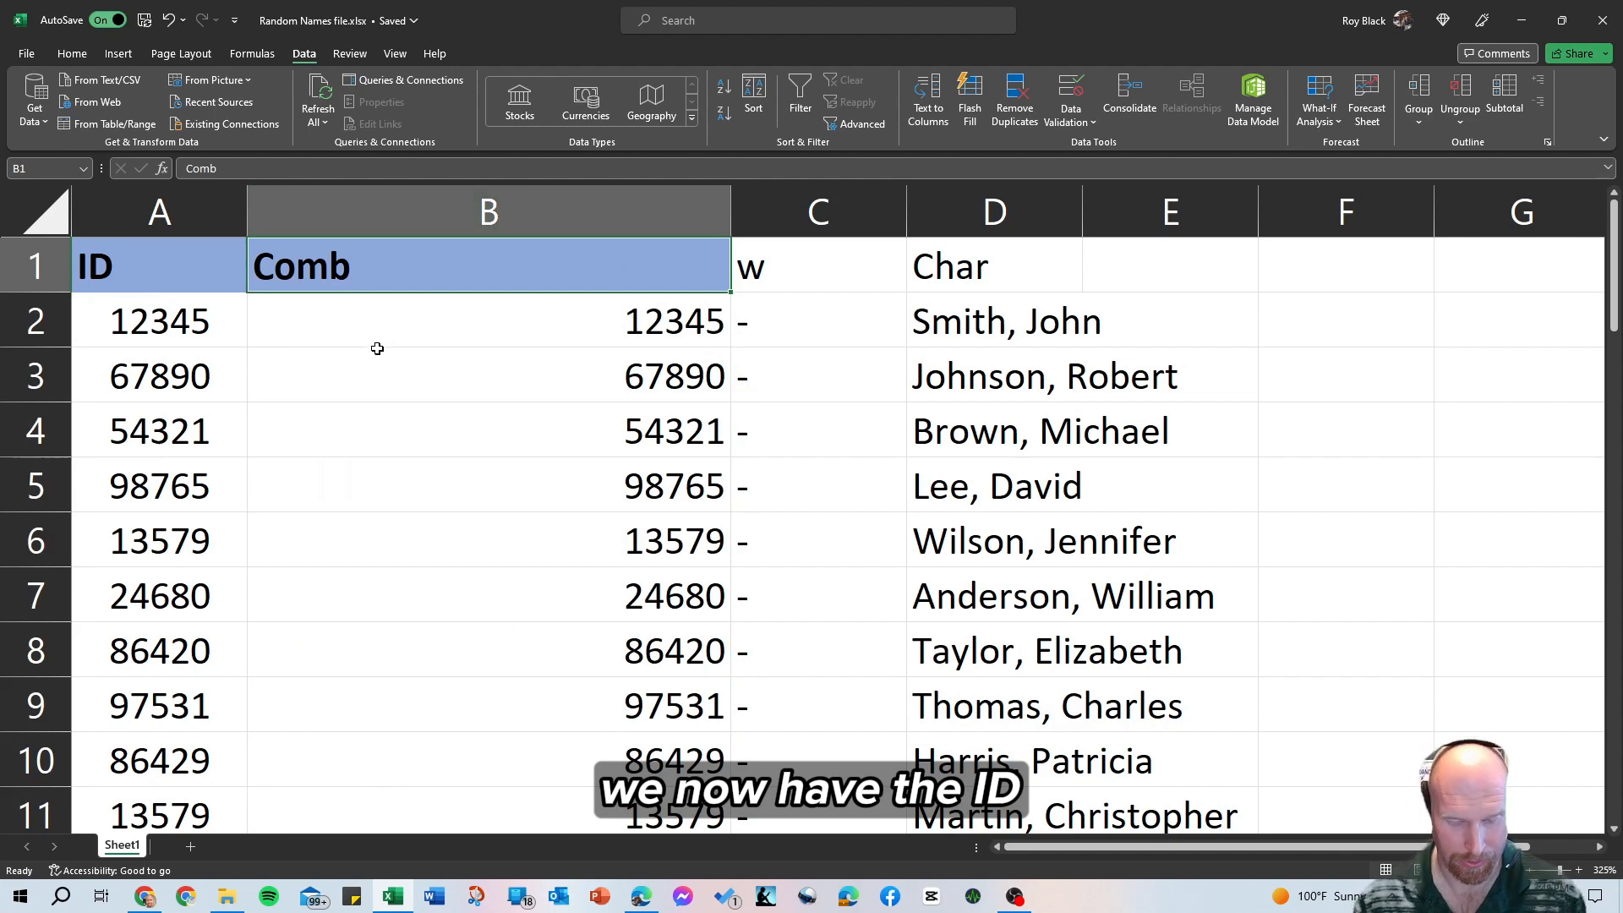
type("ID")
left_click(778, 266)
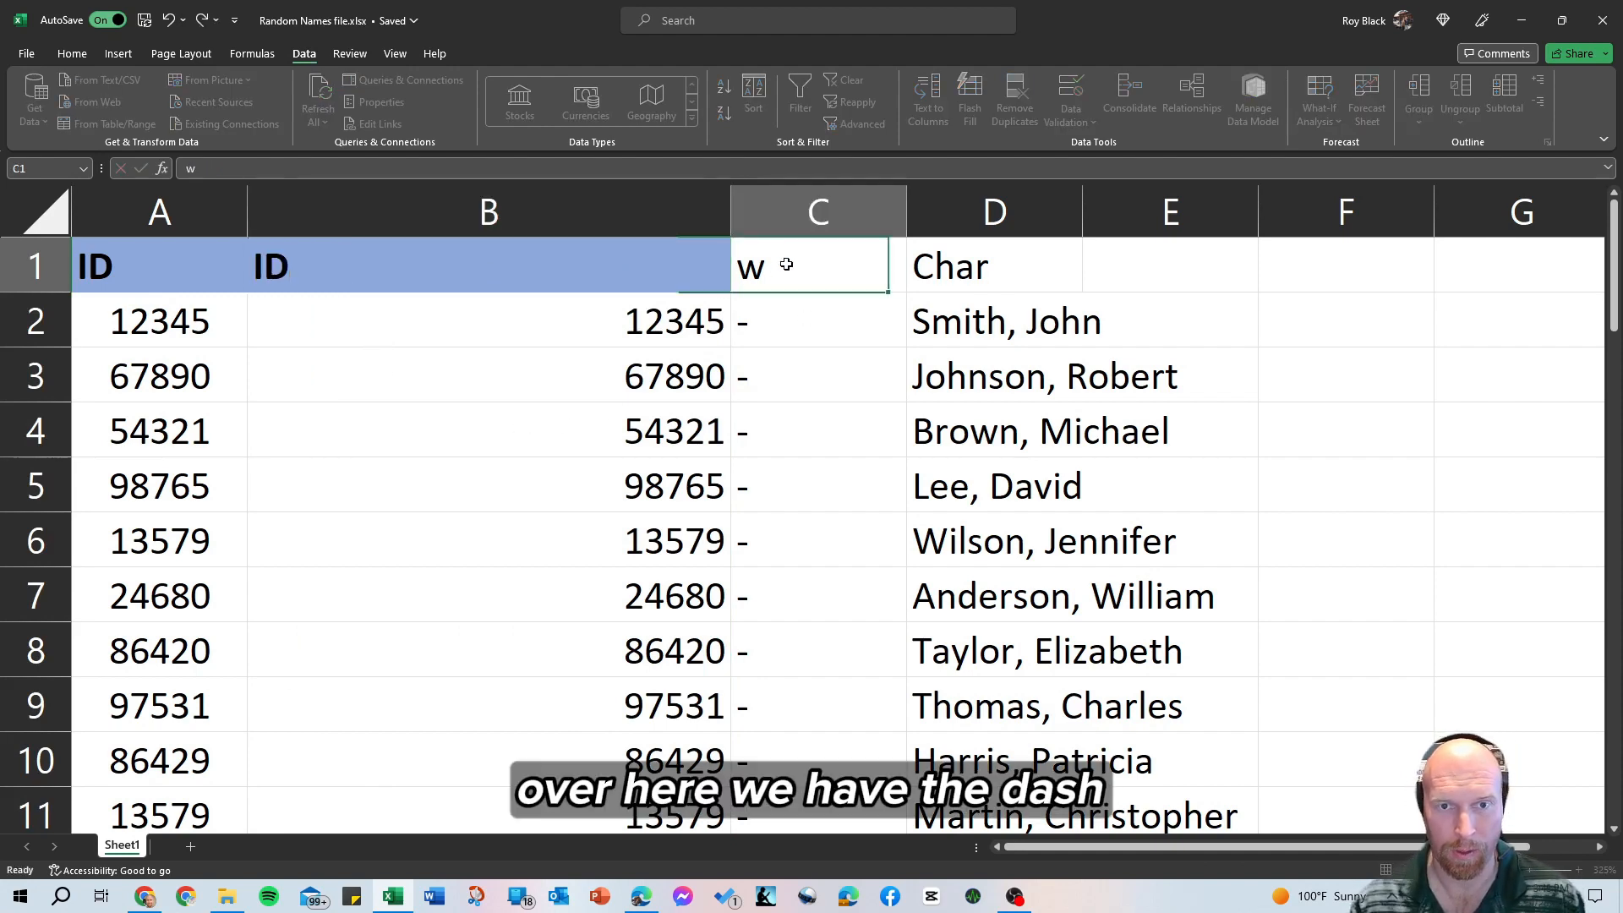
type("Dash")
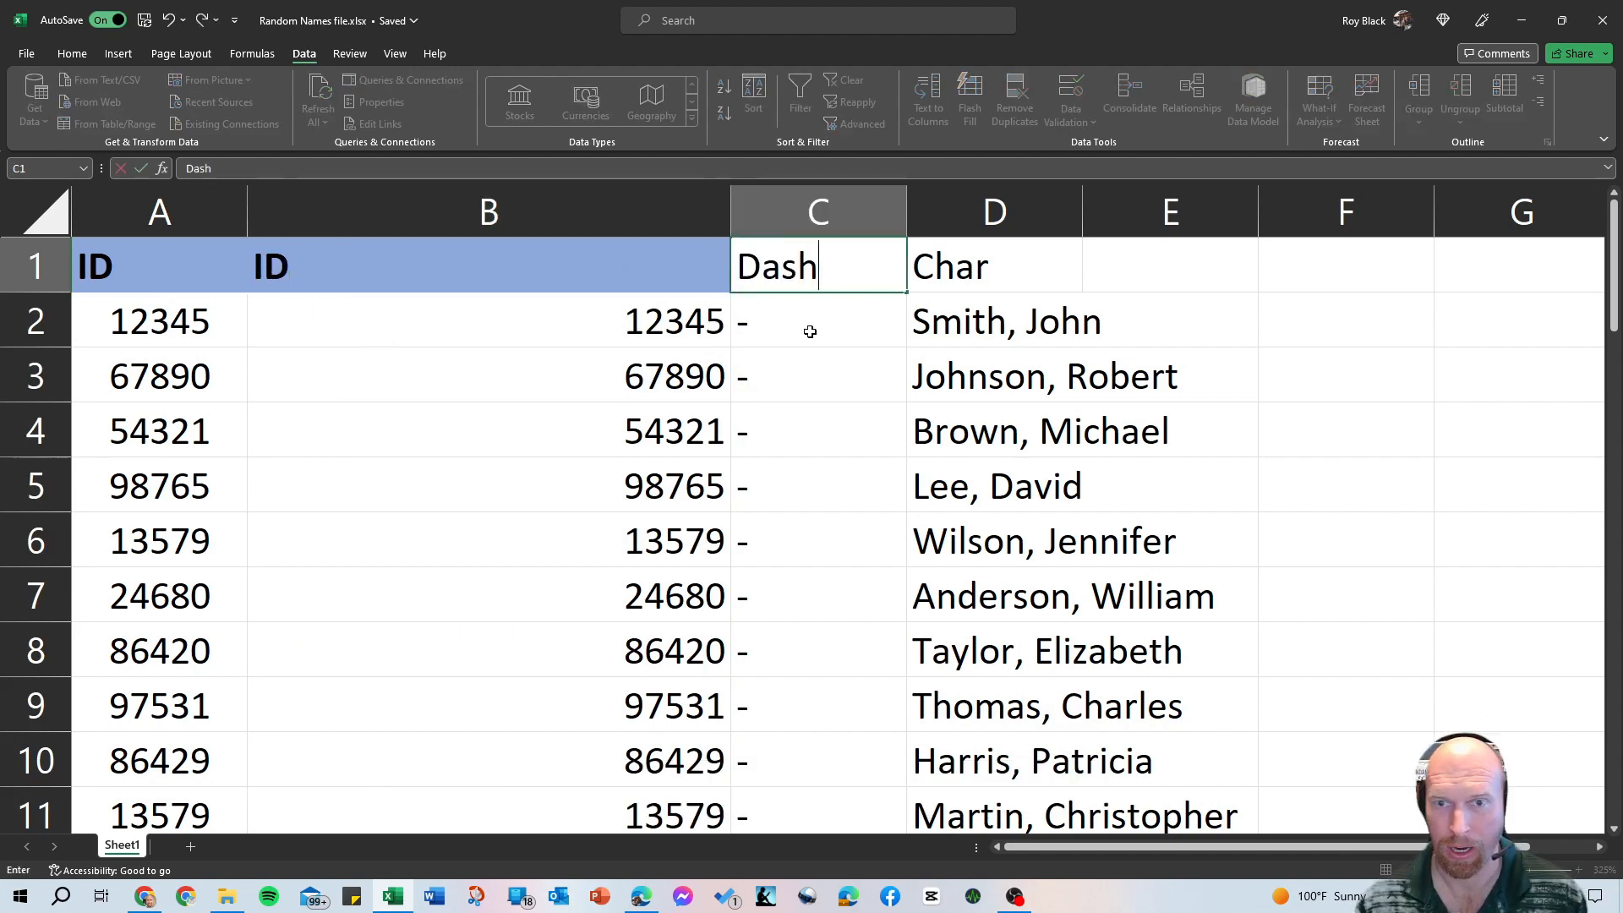
left_click(987, 262)
type("Name")
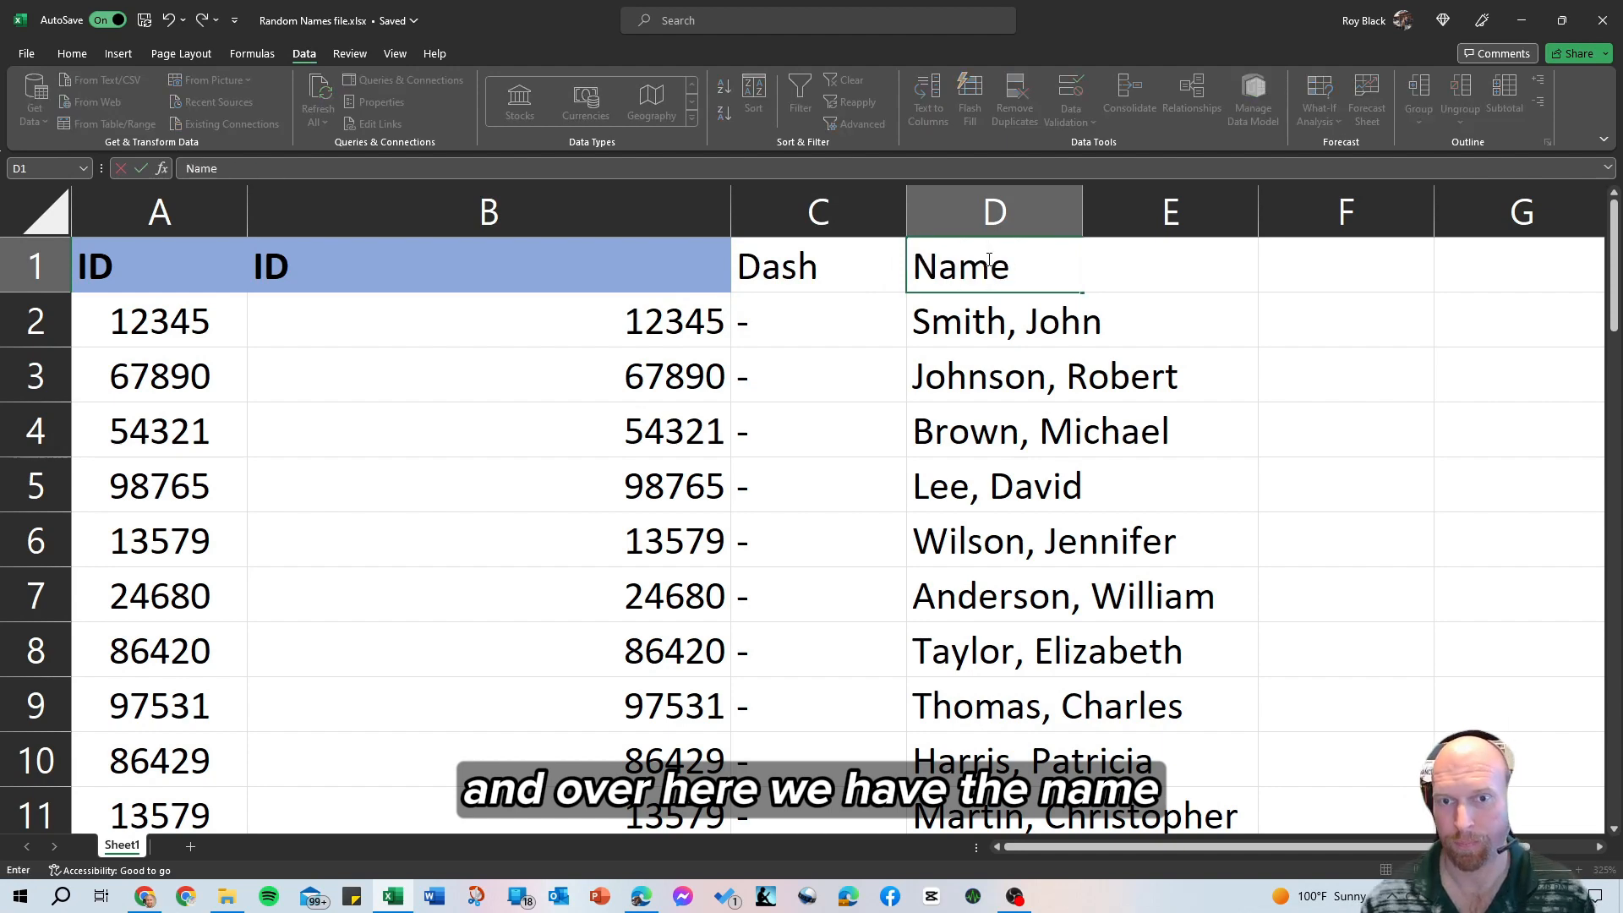
left_click(920, 359)
Copy the header formatting of B1 onto the Dash and Name headers with Format Painter
left_click(448, 269)
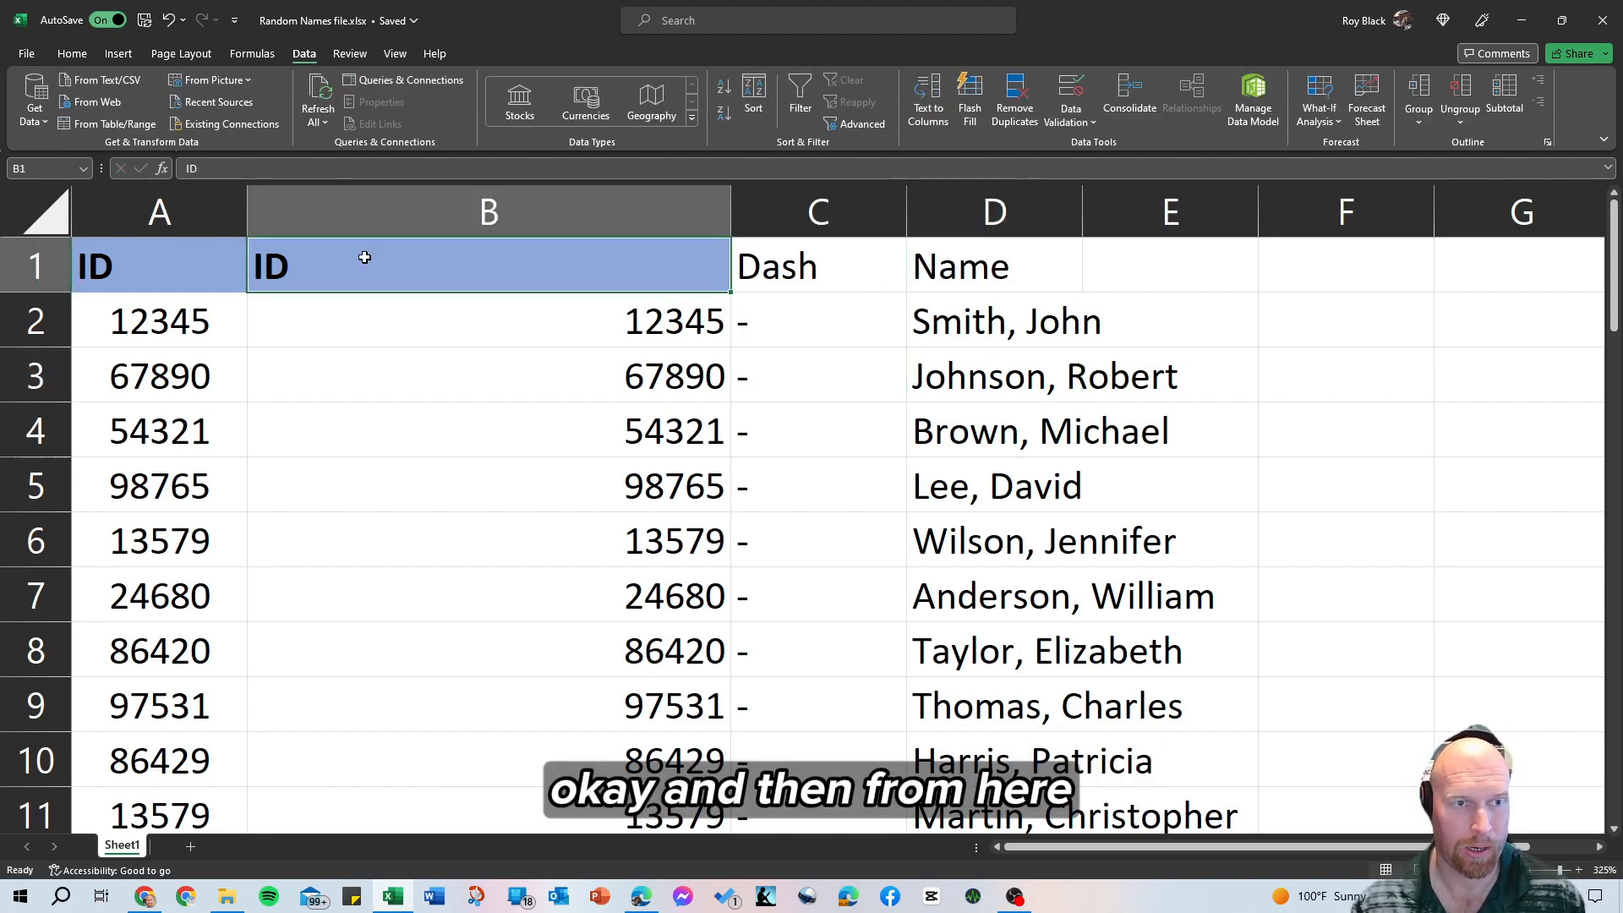
left_click(61, 54)
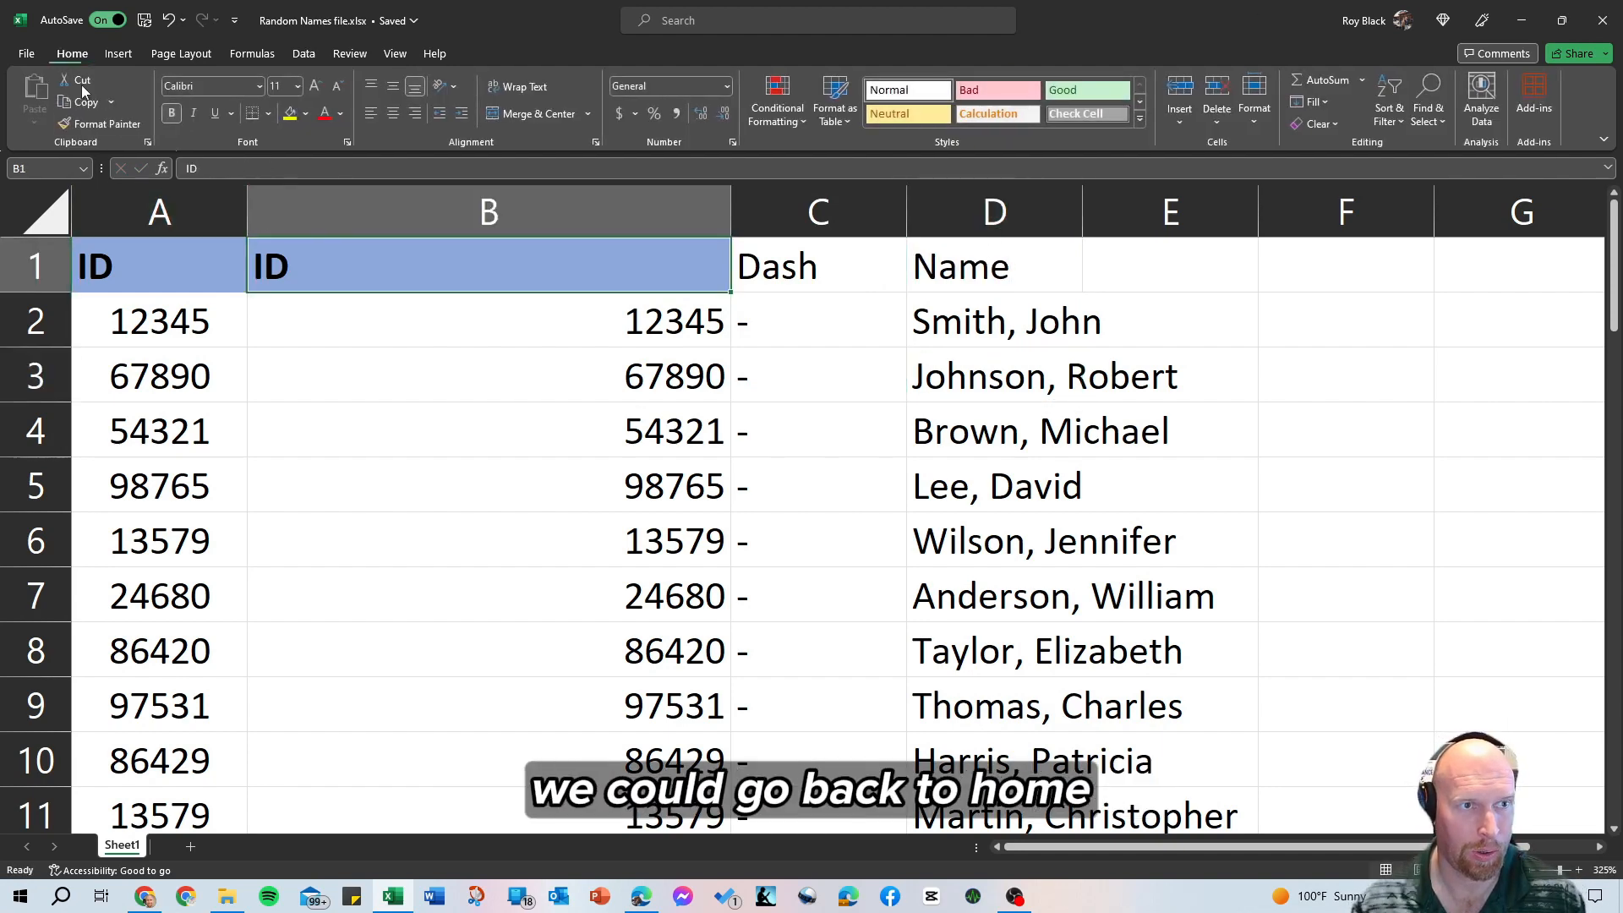
double_click(107, 125)
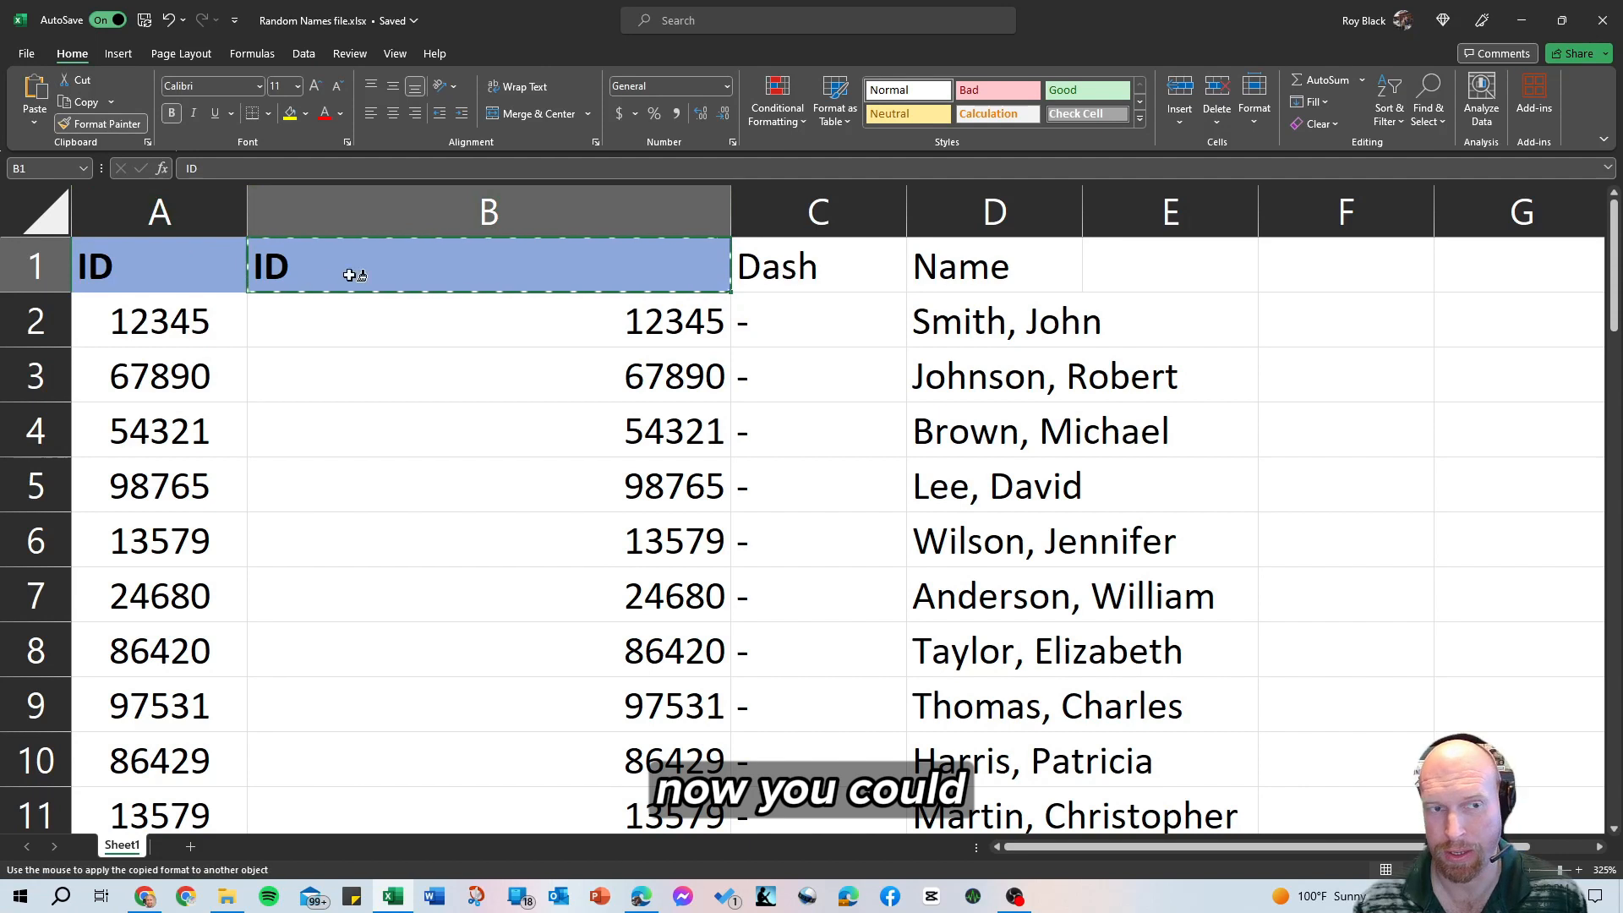
left_click(818, 271)
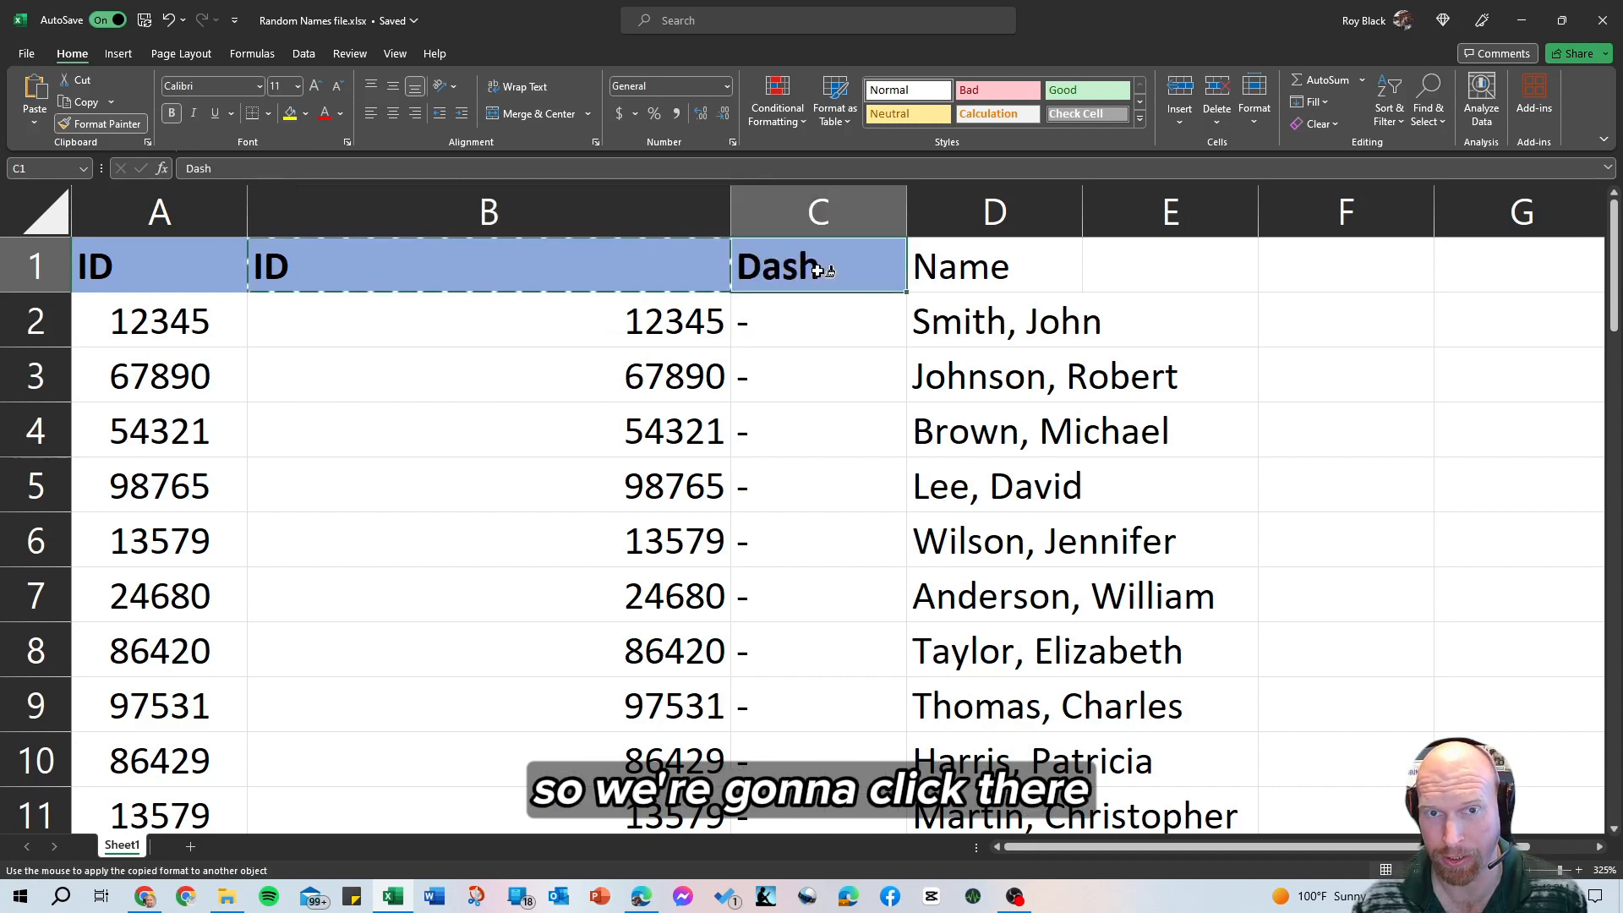
left_click(1015, 267)
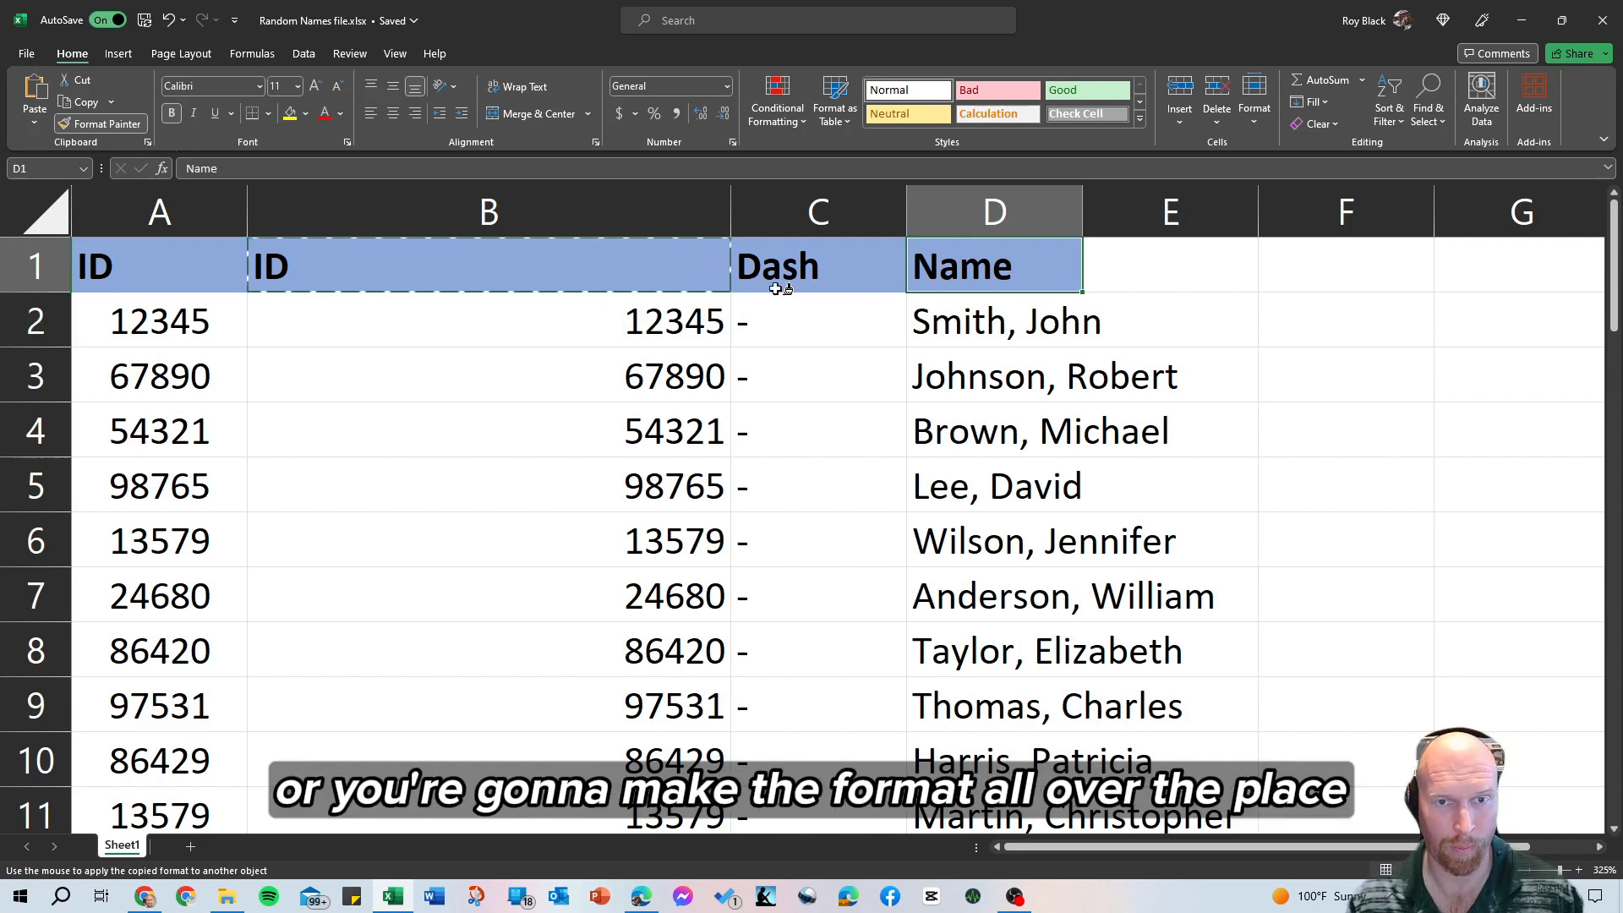
key("Escape")
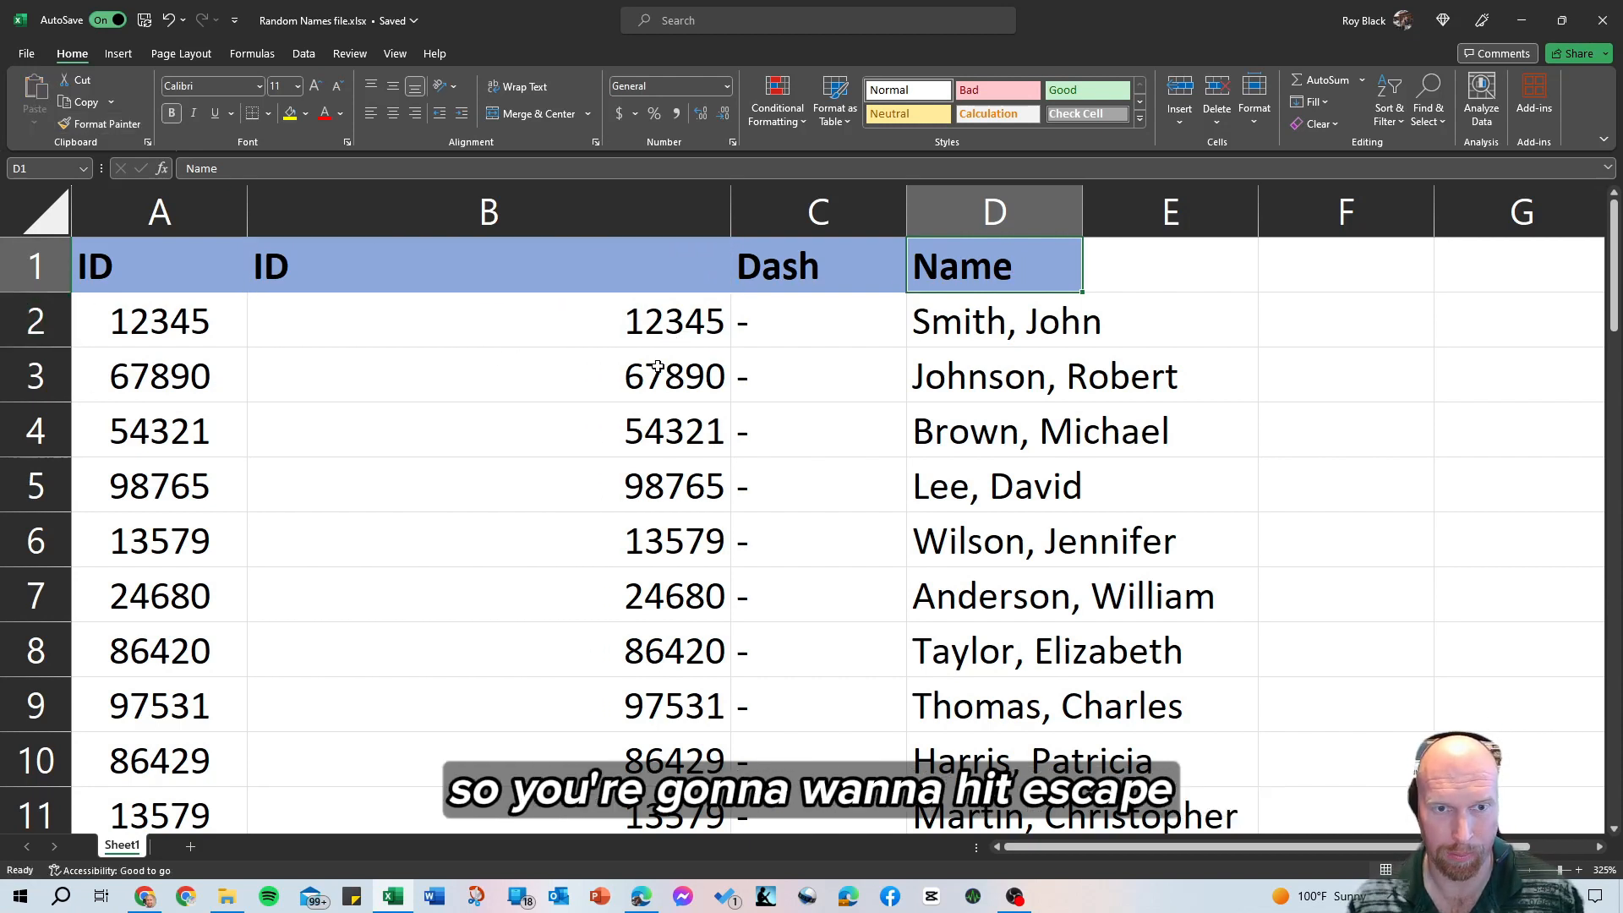
AutoFit the width of the Name column and delete the Dash column
double_click(1082, 207)
left_click(808, 212)
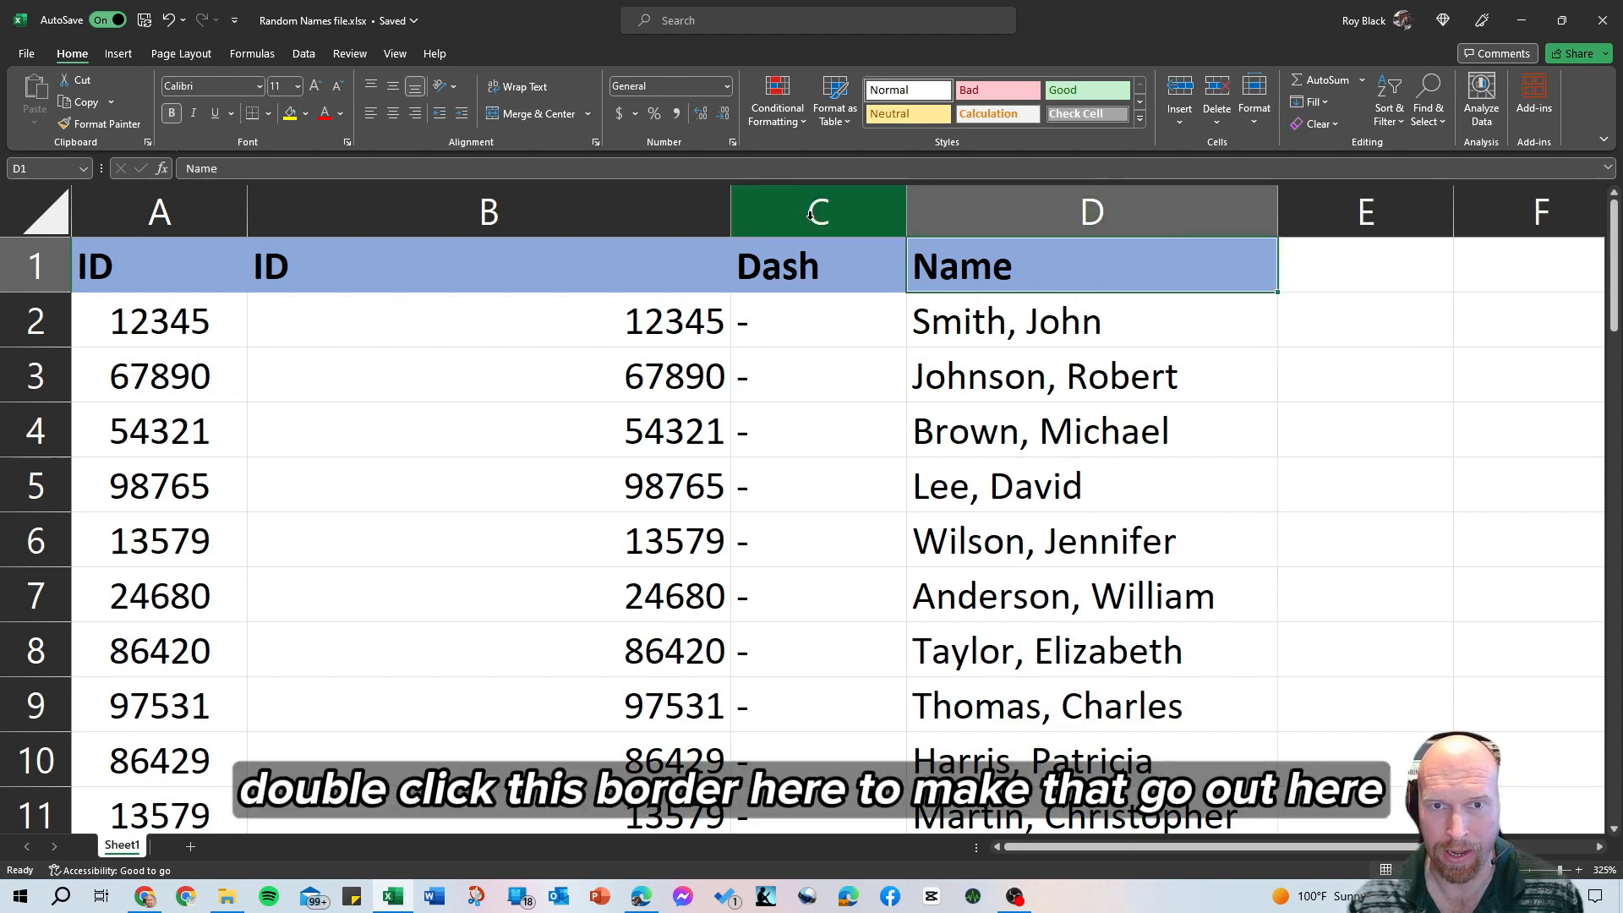
right_click(810, 221)
left_click(873, 411)
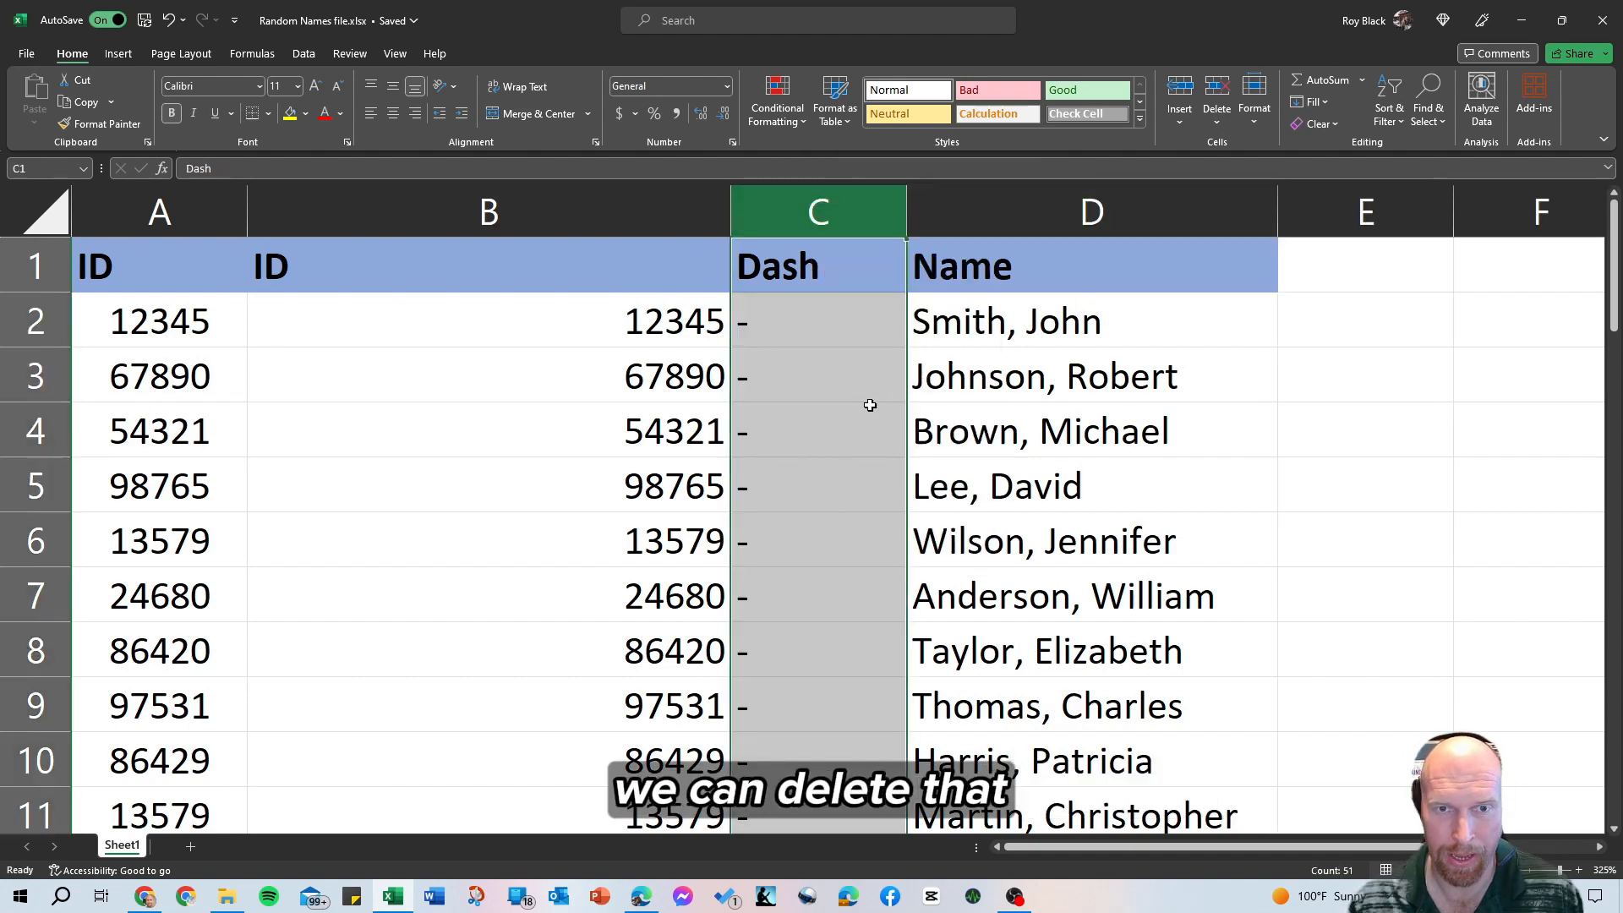
AutoFit the width of ID column B and center its contents
double_click(730, 207)
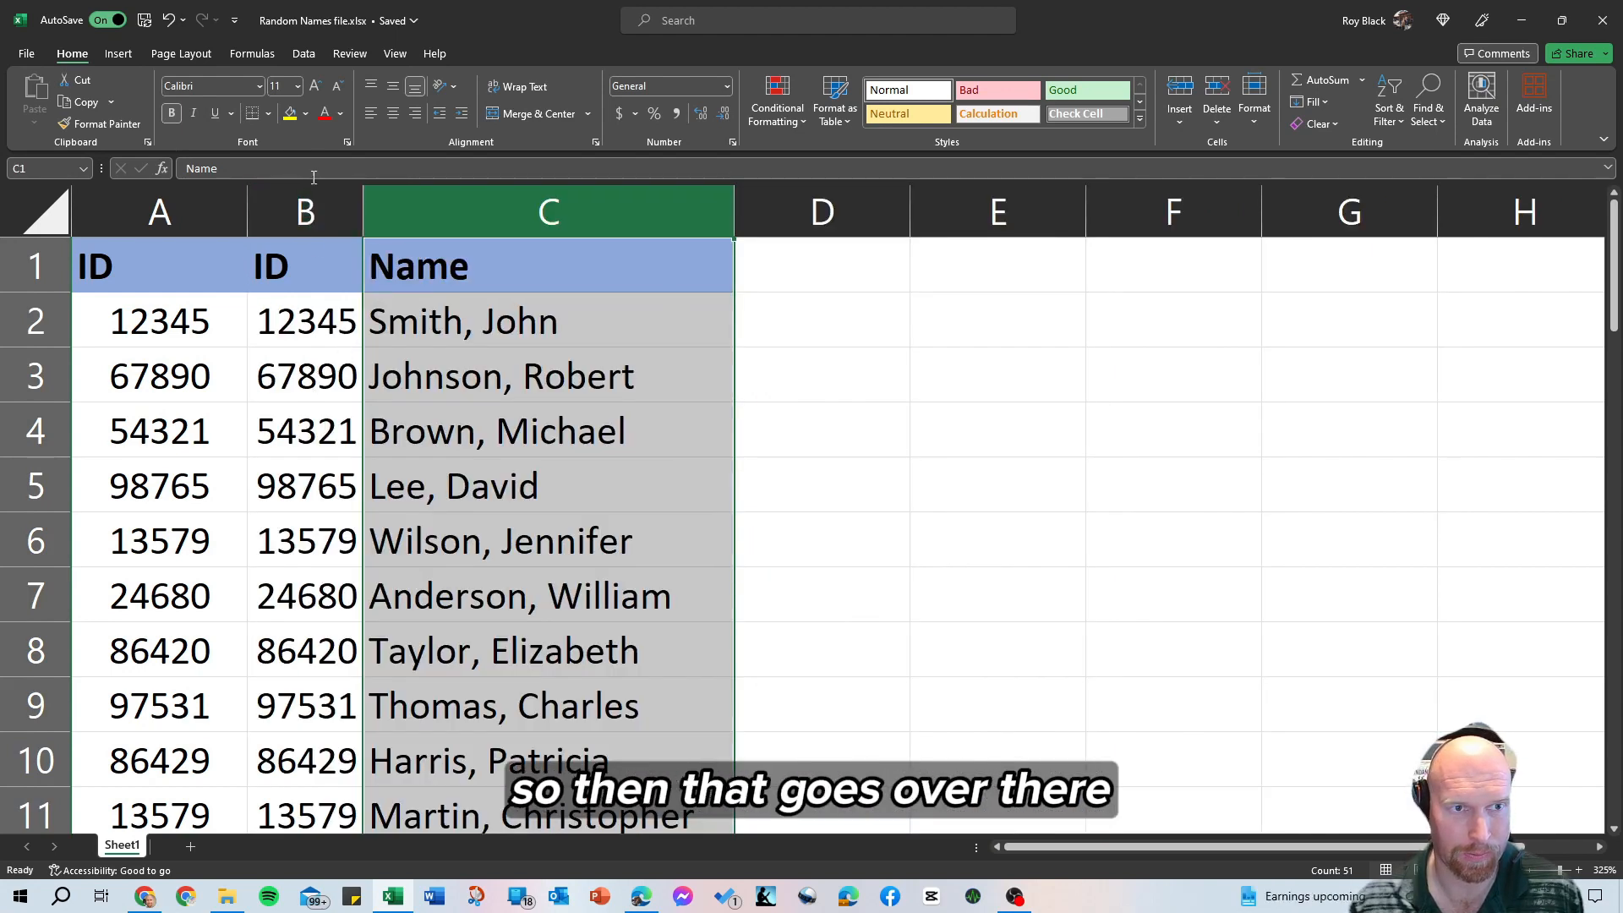
left_click(305, 211)
left_click(393, 113)
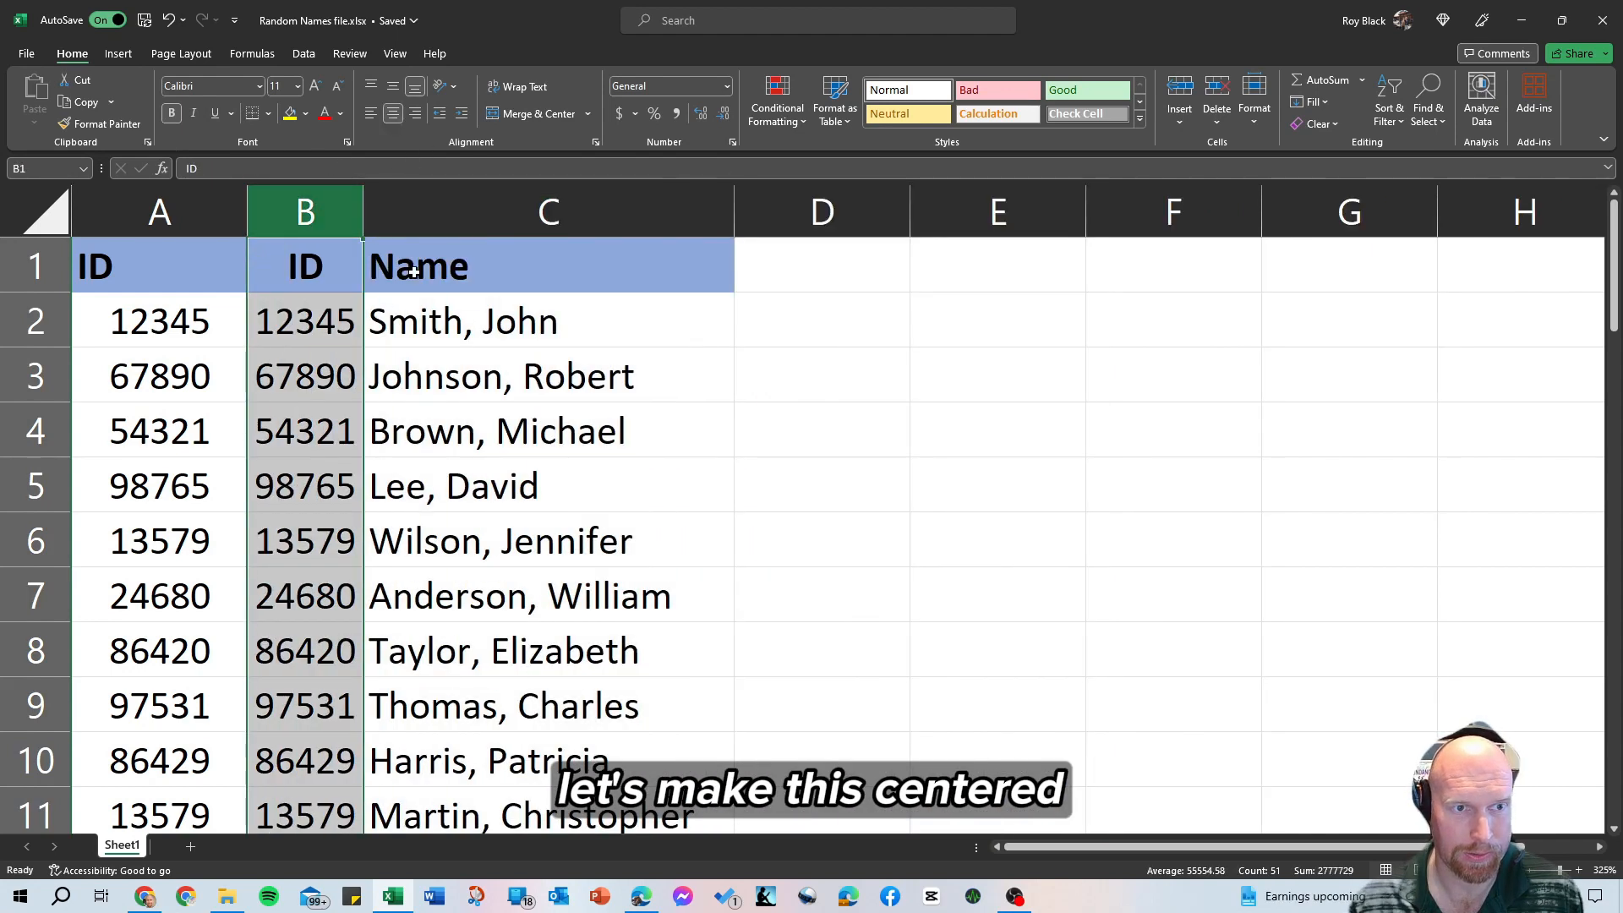
Delete the duplicate ID column A, keeping only the split ID and Name columns
left_click(161, 203)
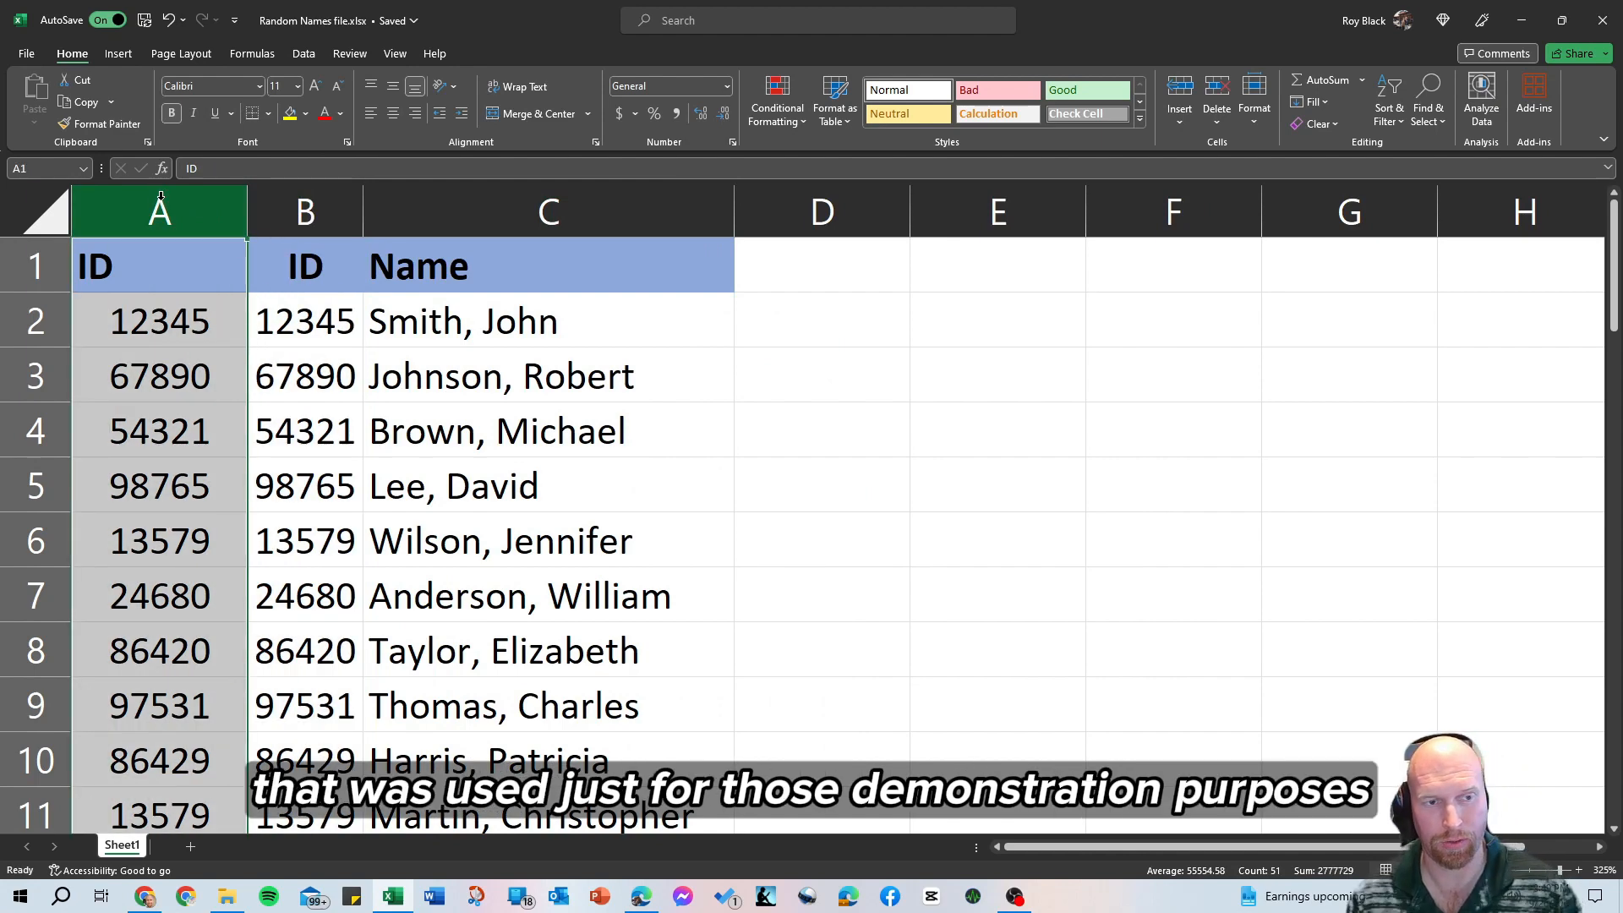
right_click(161, 197)
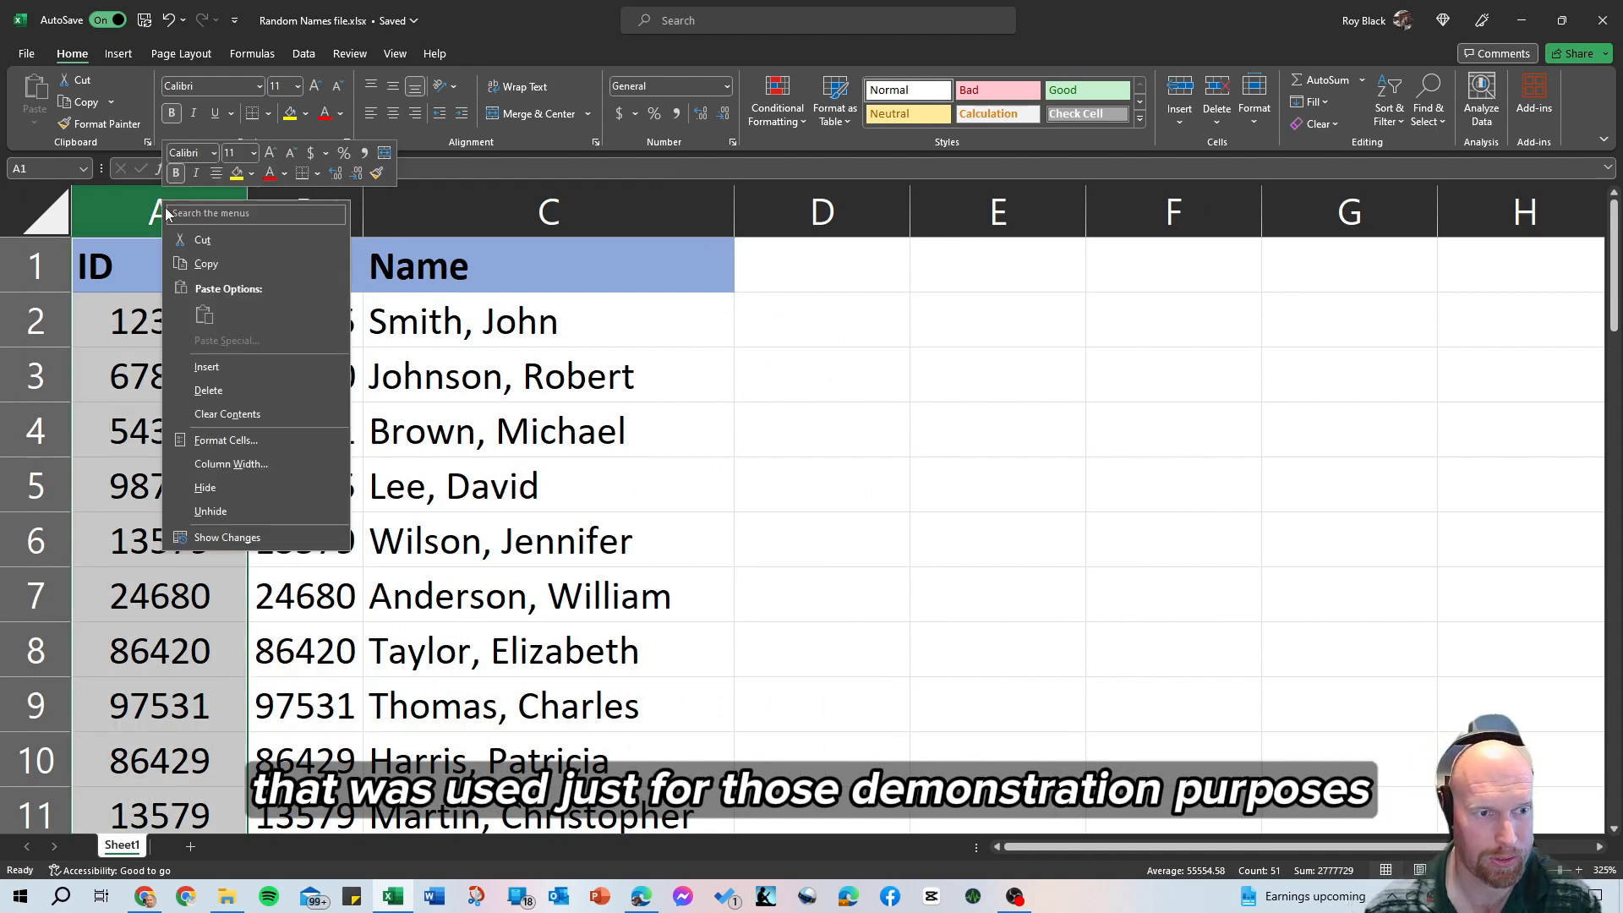
left_click(222, 394)
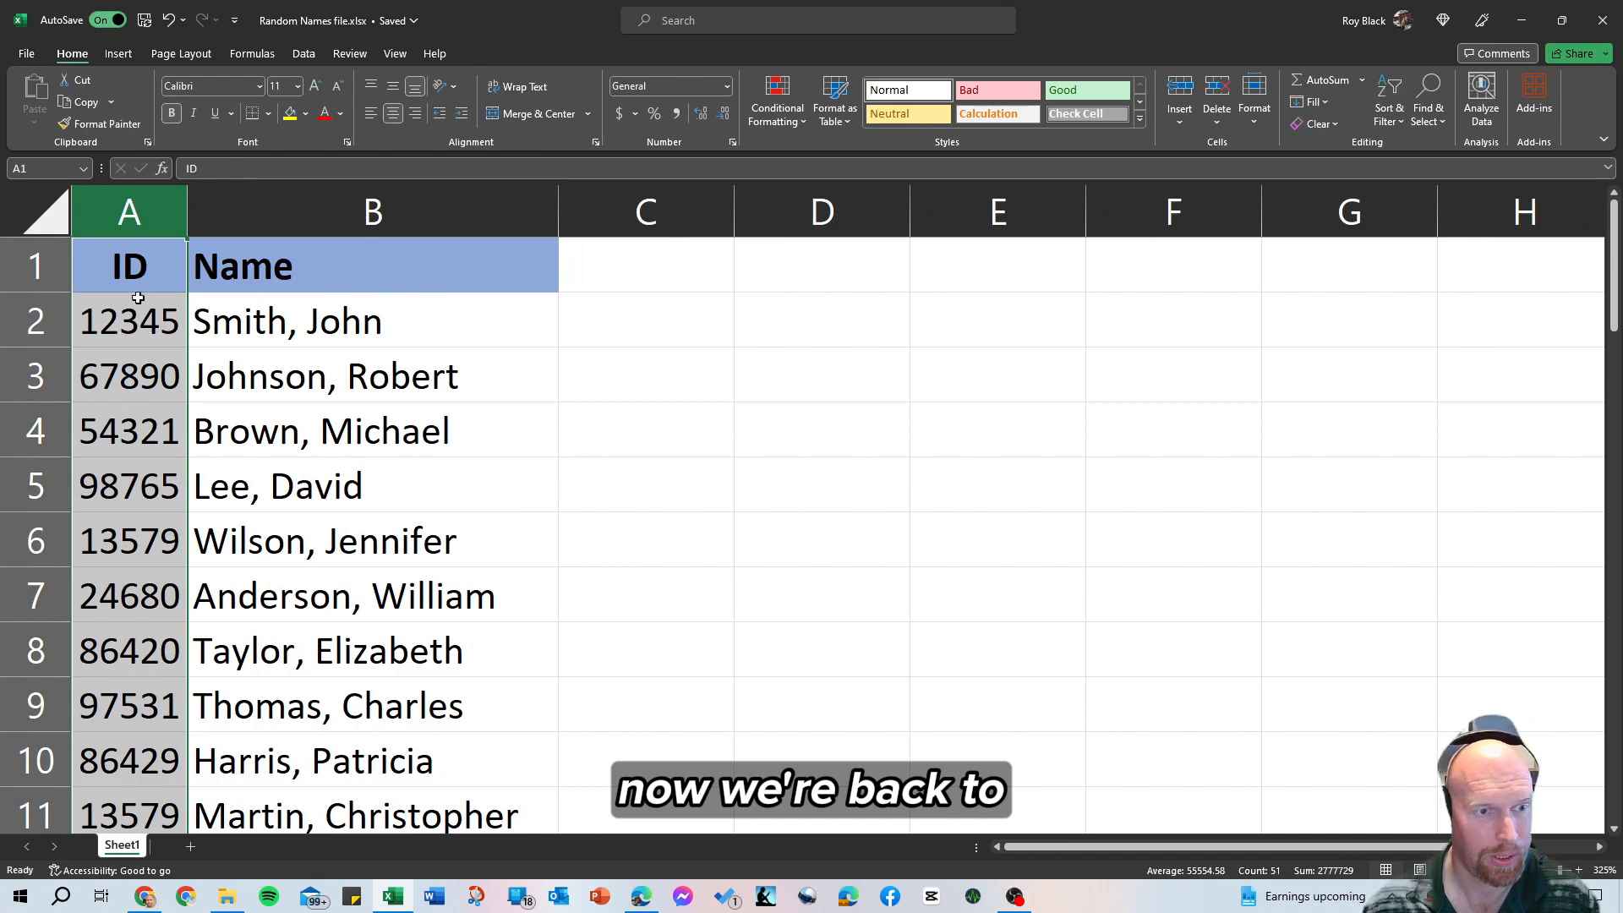
left_click(339, 244)
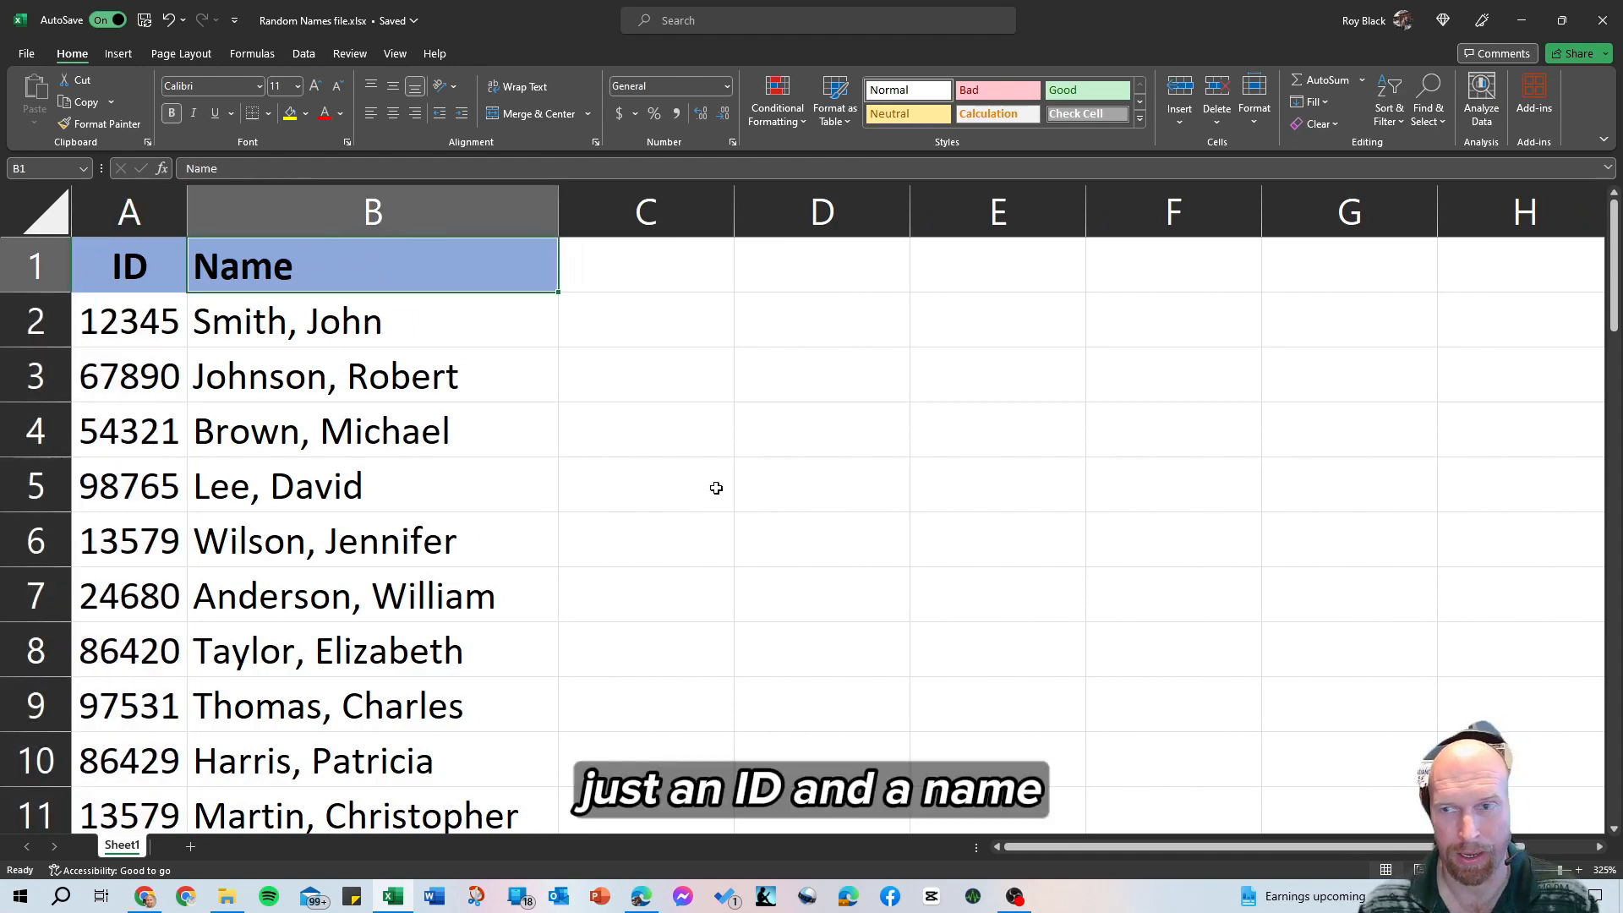